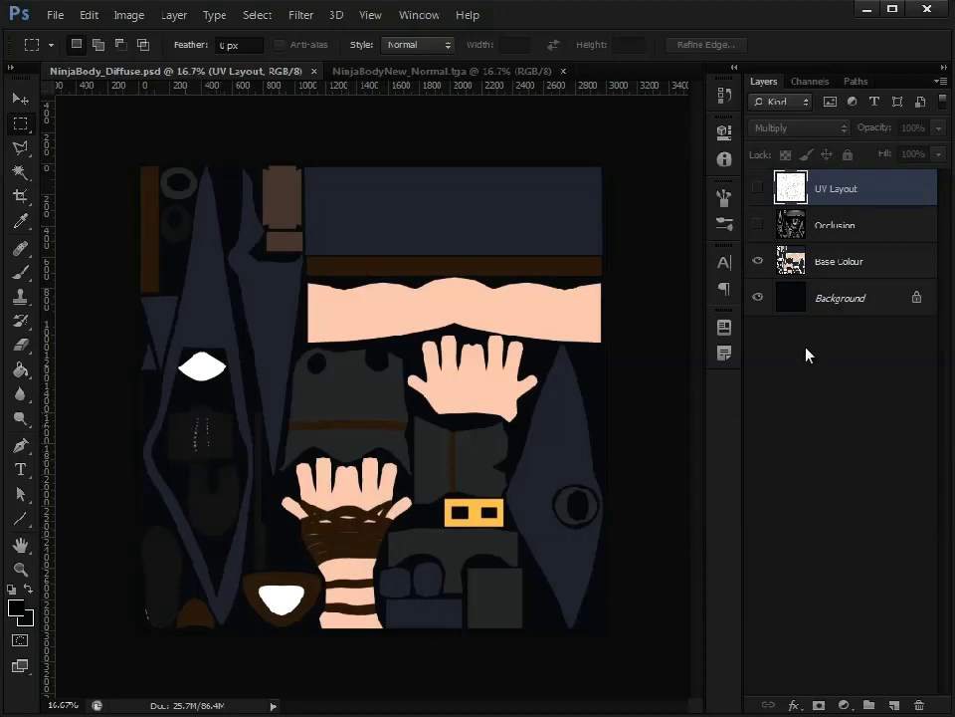
Bring up the body's normal map, NinjaBodyNew_Normal.tga, for viewing.
{"action": "left_click", "coordinate": [411, 73]}
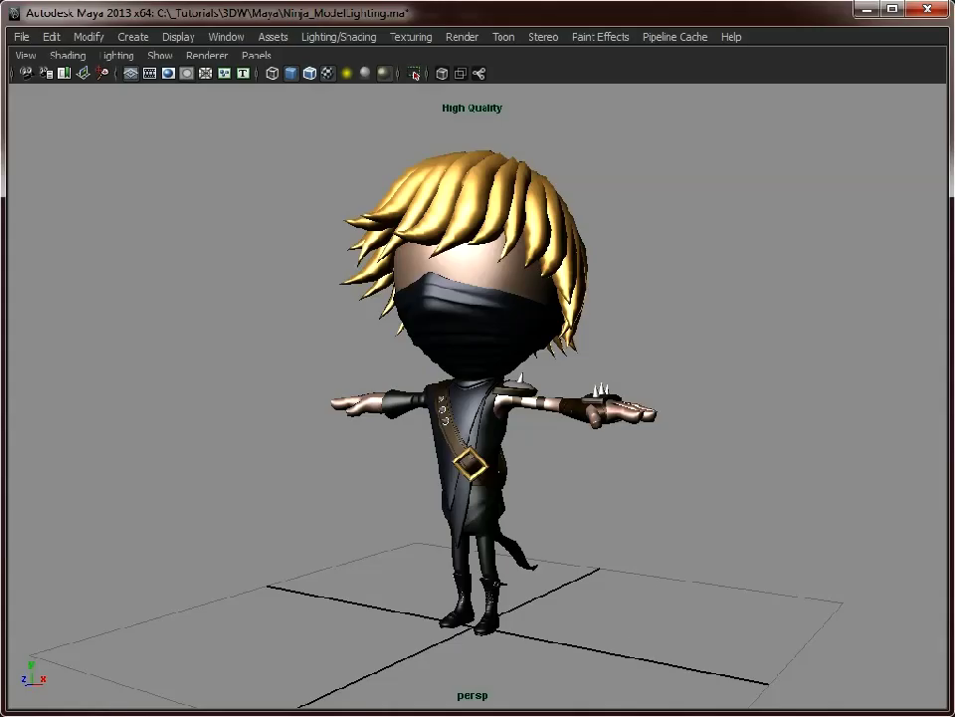
Switch to Maya and examine the textured ninja character from several angles.
{"action": "left_click_drag", "start_coordinate": [572, 506], "coordinate": [149, 299], "text": "alt"}
{"action": "scroll", "coordinate": [586, 408], "scroll_direction": "up", "scroll_amount": 3}
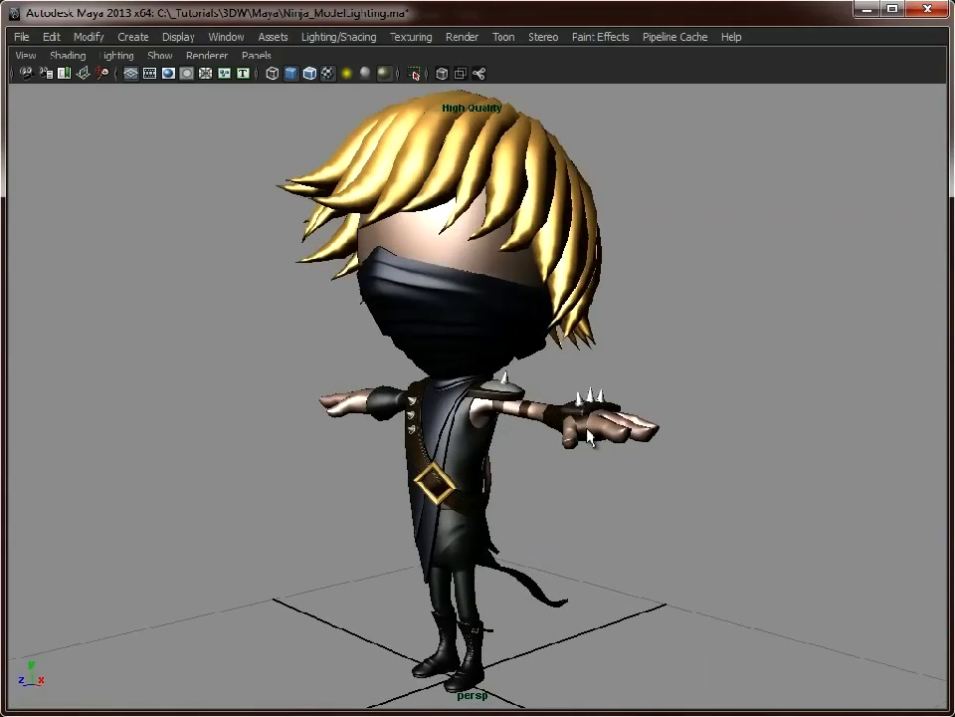
{"action": "left_click_drag", "start_coordinate": [350, 410], "coordinate": [518, 497], "text": "alt"}
{"action": "left_click", "coordinate": [518, 498]}
{"action": "left_click_drag", "start_coordinate": [657, 511], "coordinate": [467, 505], "text": "alt"}
{"action": "left_click", "coordinate": [646, 521]}
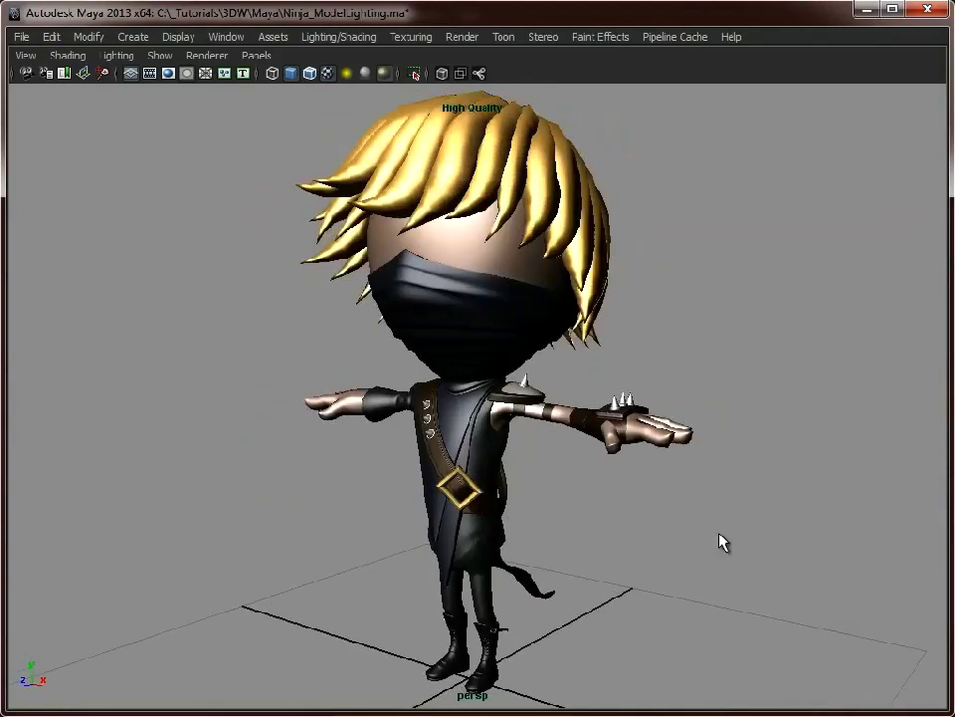
{"action": "left_click_drag", "start_coordinate": [688, 479], "coordinate": [517, 467], "text": "alt"}
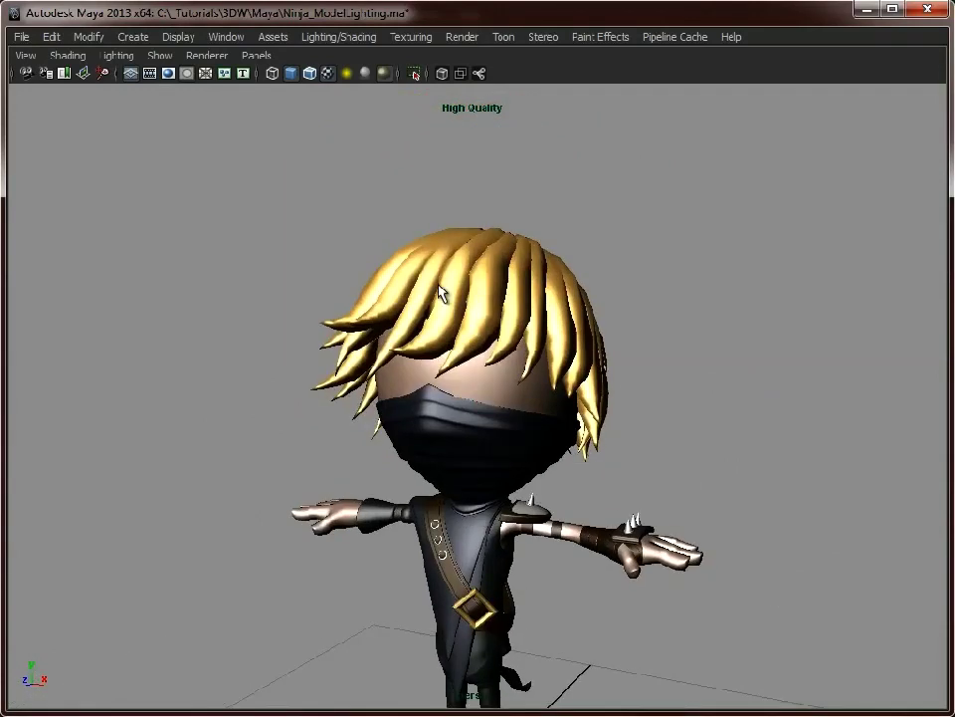
Select the ninja's hair mesh, inspect its strands from above and from the sides, and clear the selection.
{"action": "left_click", "coordinate": [477, 330]}
{"action": "left_click_drag", "start_coordinate": [442, 294], "coordinate": [637, 398], "text": "alt"}
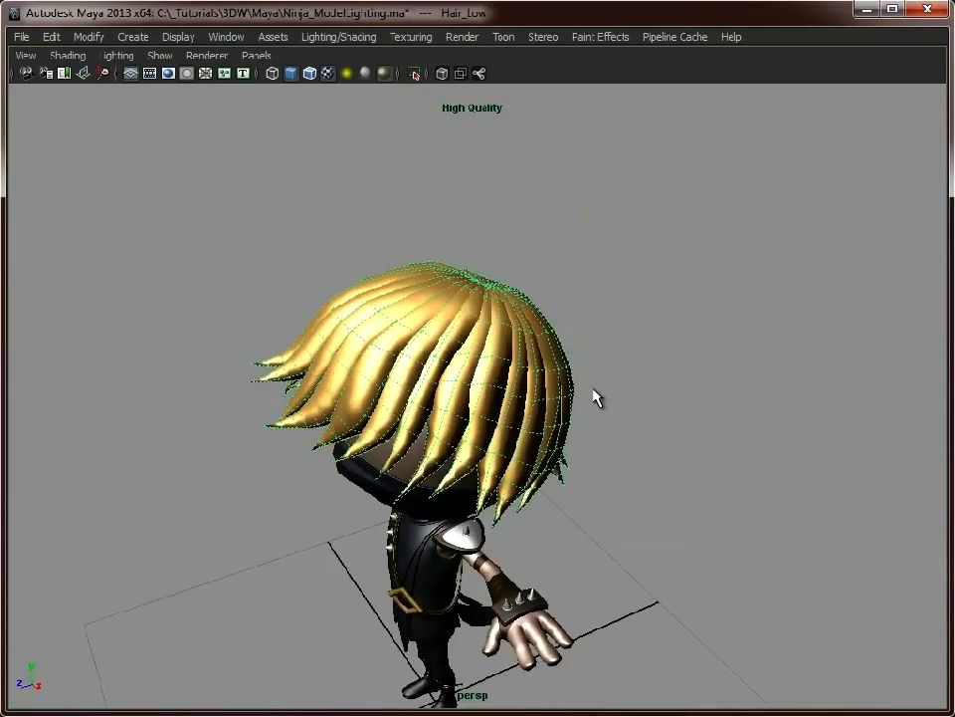
{"action": "left_click_drag", "start_coordinate": [614, 506], "coordinate": [527, 428], "text": "alt"}
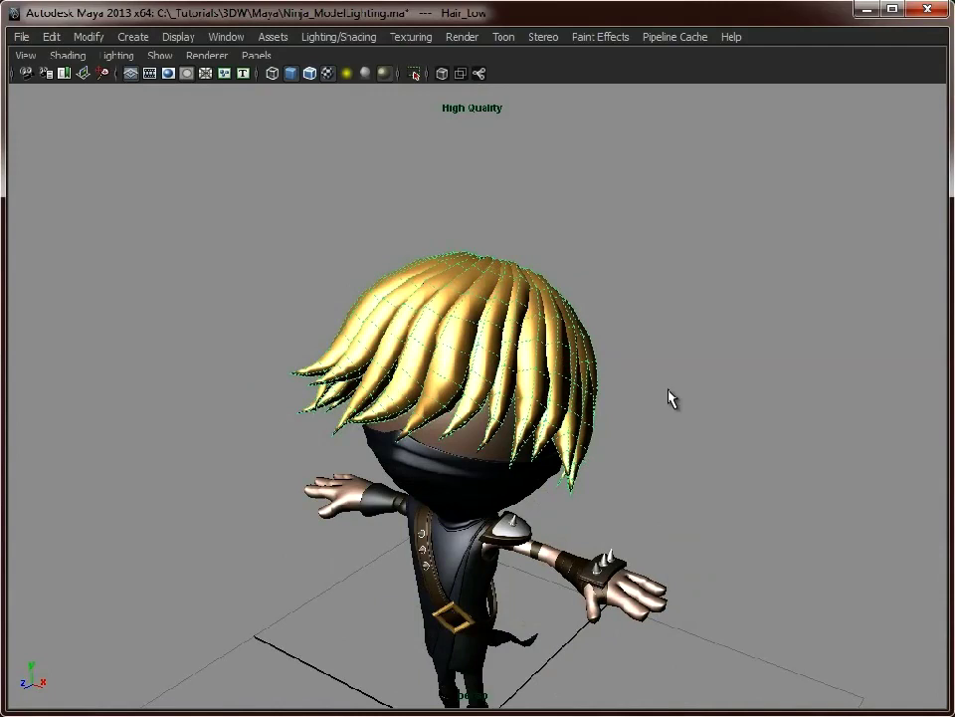
{"action": "left_click_drag", "start_coordinate": [368, 316], "coordinate": [504, 287], "text": "alt"}
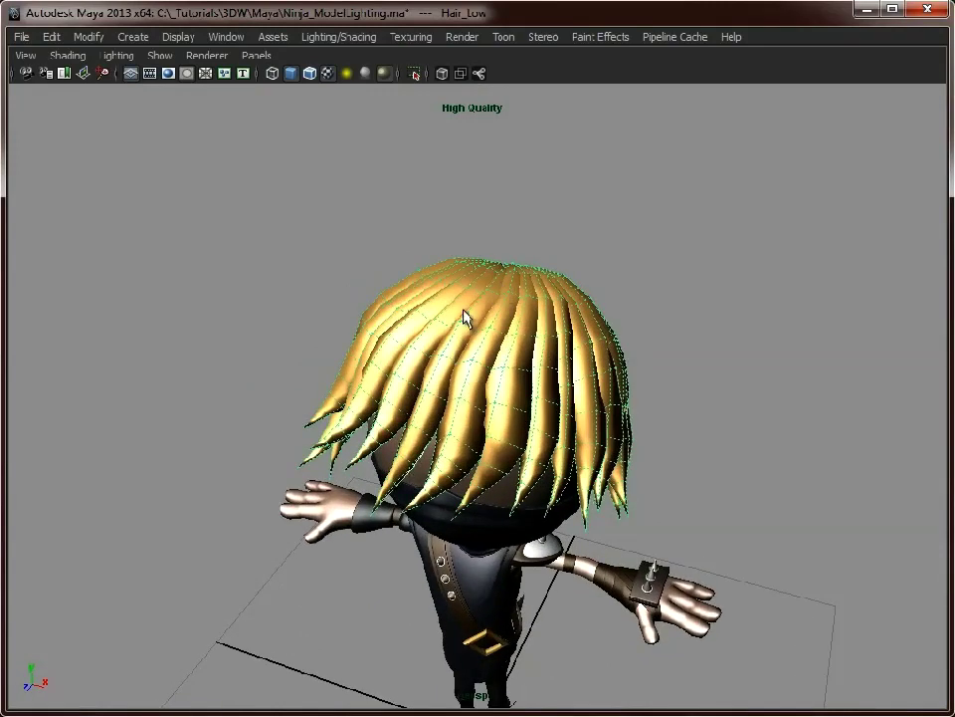
{"action": "left_click_drag", "start_coordinate": [517, 435], "coordinate": [370, 401], "text": "alt"}
{"action": "left_click_drag", "start_coordinate": [654, 402], "coordinate": [502, 256], "text": "alt"}
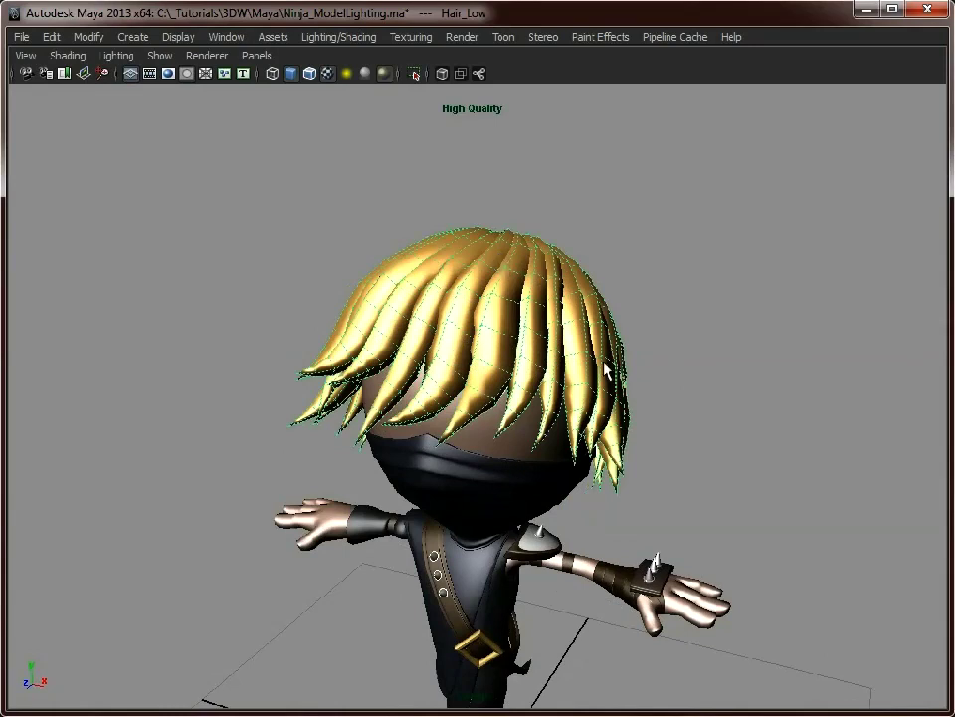
{"action": "left_click", "coordinate": [725, 518]}
Inspect the whole figure, briefly selecting the body mesh to check its wireframe.
{"action": "left_click_drag", "start_coordinate": [725, 518], "coordinate": [631, 478], "text": "alt"}
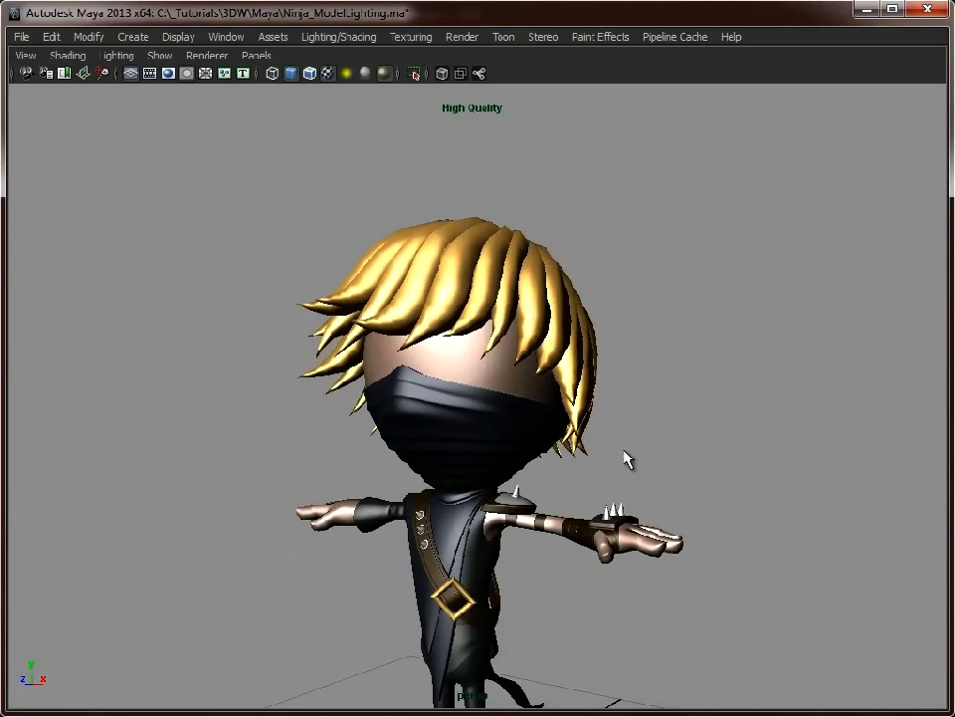
{"action": "right_click_drag", "start_coordinate": [625, 448], "coordinate": [488, 525], "text": "alt"}
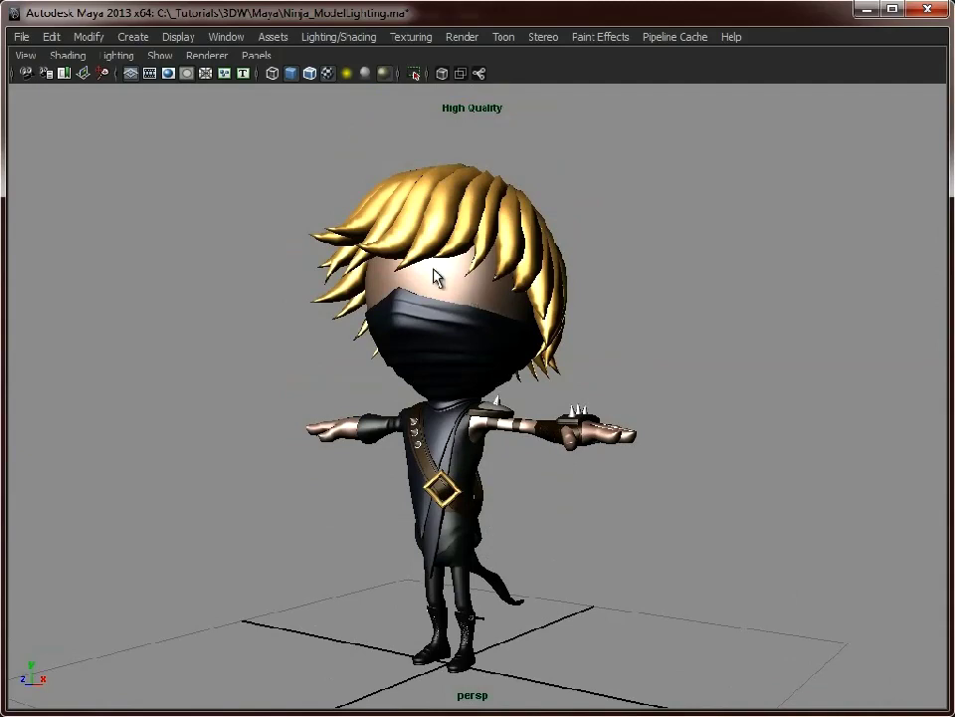
{"action": "left_click", "coordinate": [444, 296]}
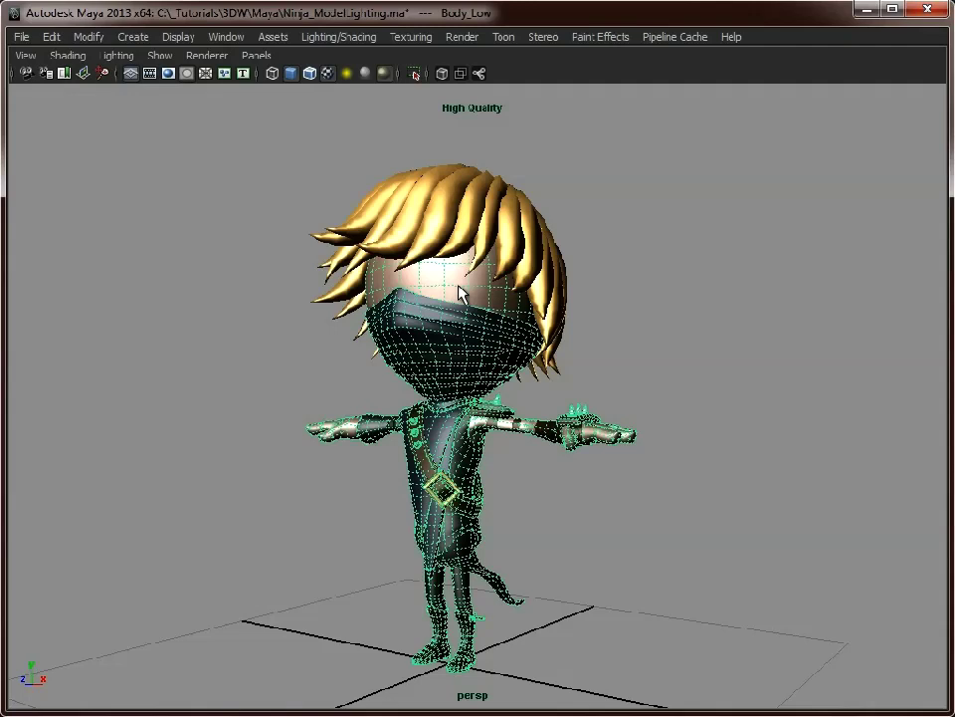
{"action": "left_click", "coordinate": [761, 336]}
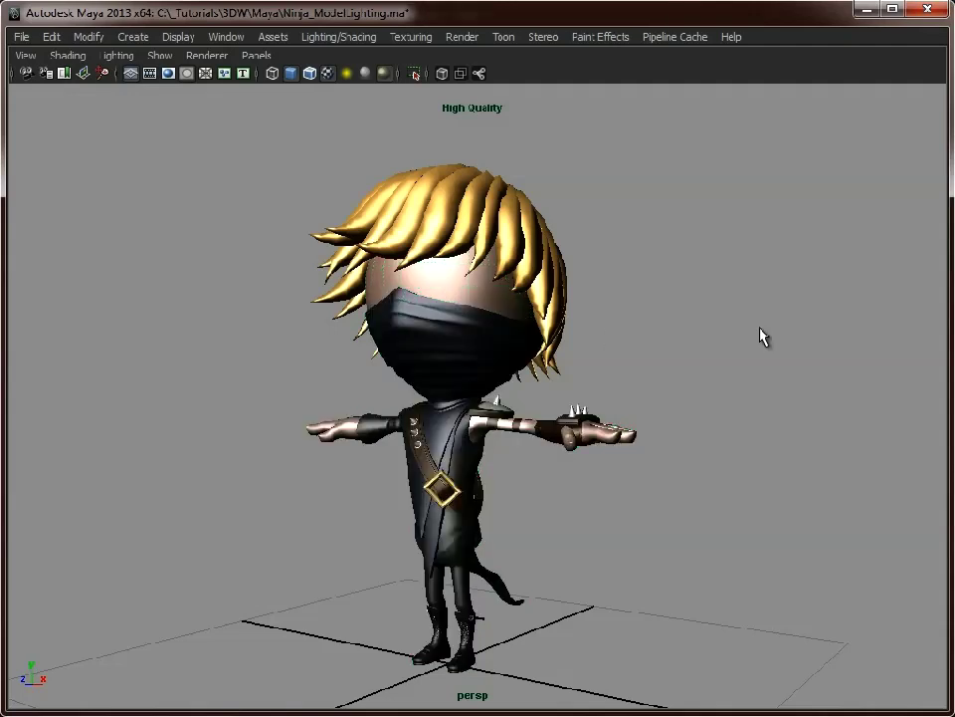
Examine the ninja's full figure, then its torso, strap and arm details up close.
{"action": "left_click_drag", "start_coordinate": [300, 390], "coordinate": [609, 439], "text": "alt"}
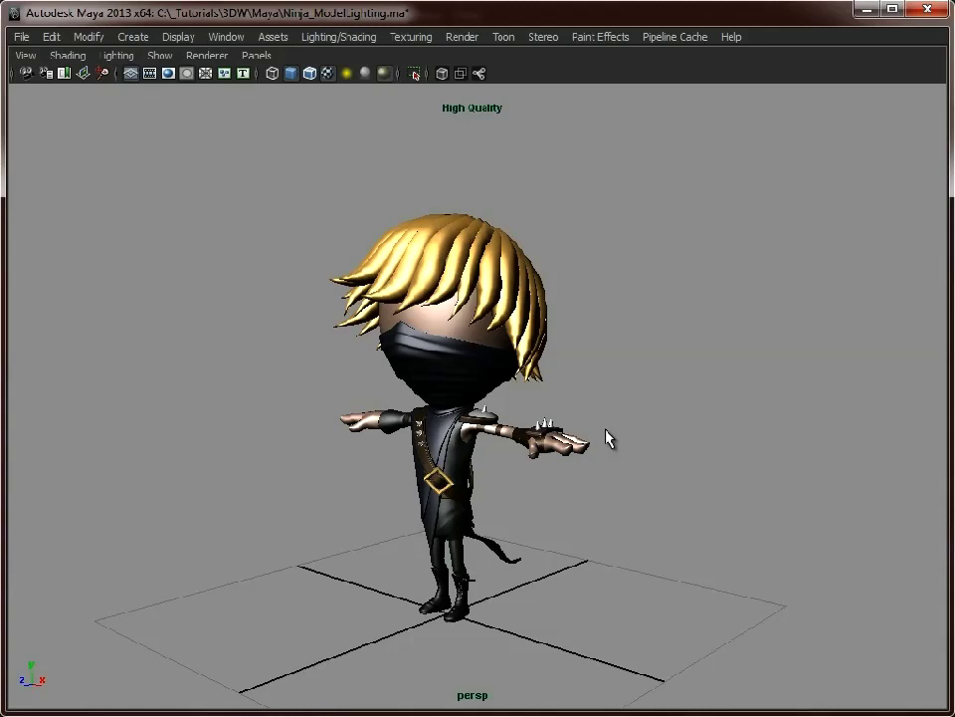
{"action": "left_click_drag", "start_coordinate": [450, 334], "coordinate": [504, 301], "text": "alt"}
{"action": "scroll", "coordinate": [470, 345], "scroll_direction": "up", "scroll_amount": 3}
{"action": "left_click_drag", "start_coordinate": [469, 345], "coordinate": [504, 433], "text": "alt"}
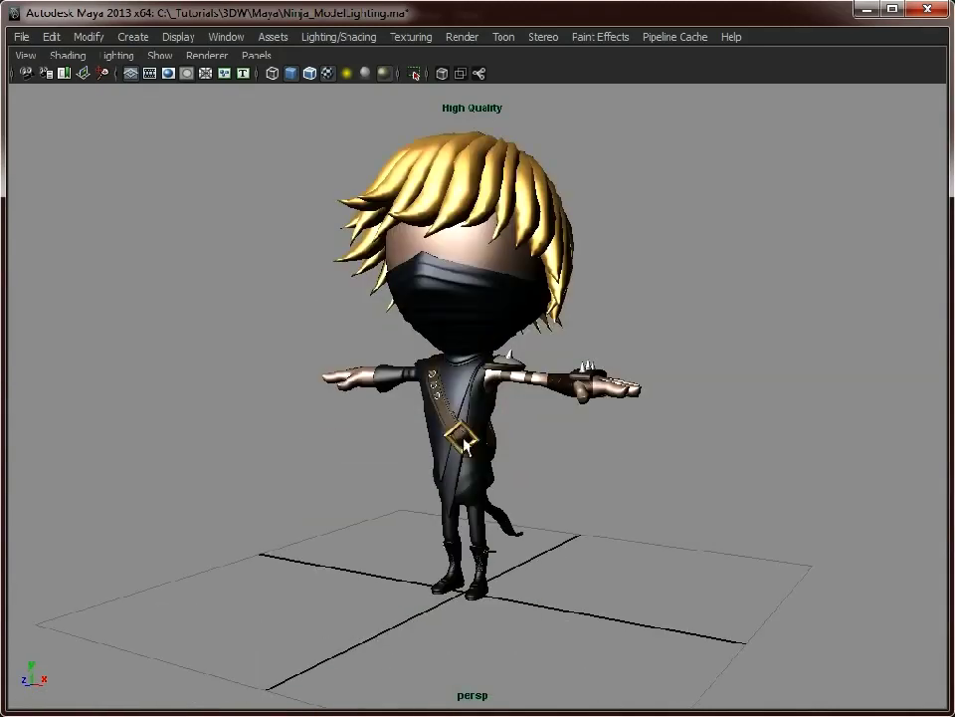
{"action": "right_click_drag", "start_coordinate": [503, 433], "coordinate": [826, 443], "text": "alt"}
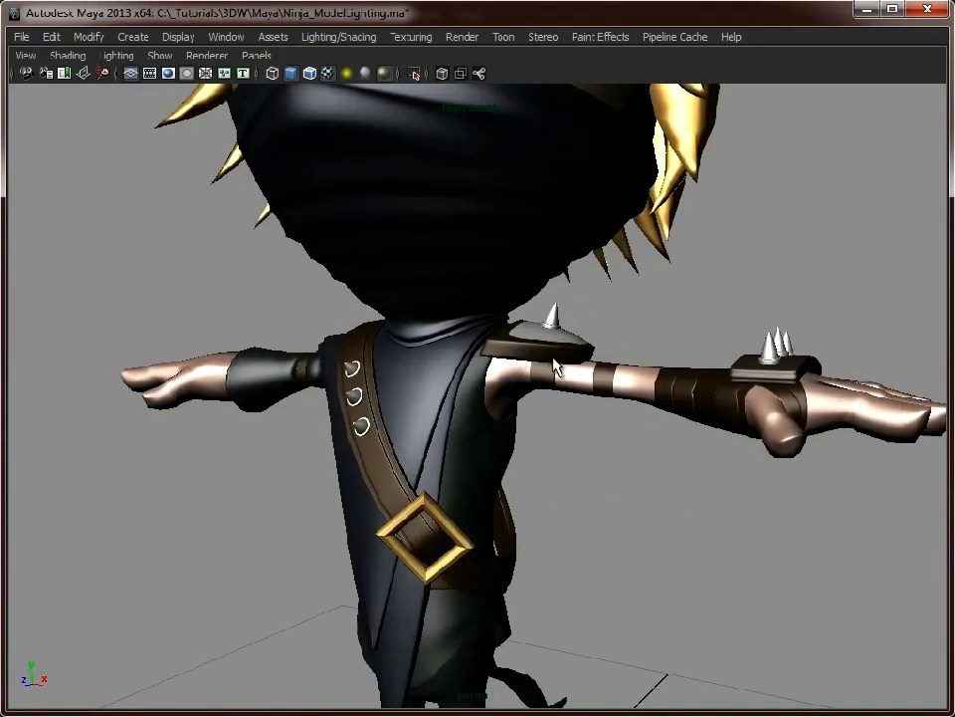
{"action": "right_click_drag", "start_coordinate": [726, 562], "coordinate": [376, 525], "text": "alt"}
{"action": "left_click_drag", "start_coordinate": [375, 525], "coordinate": [511, 454], "text": "alt"}
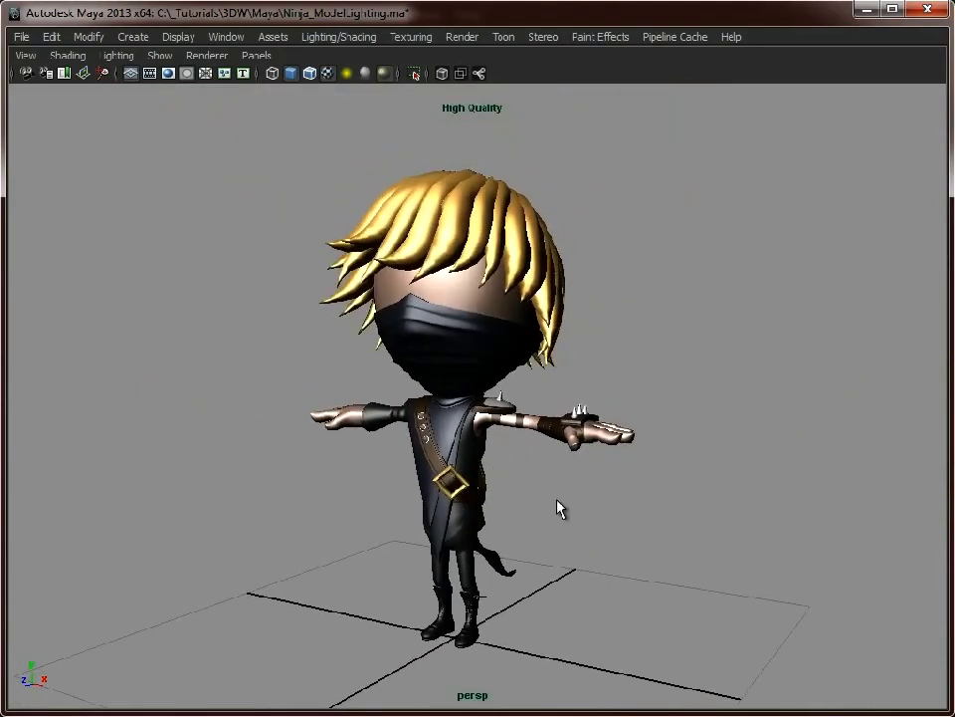
{"action": "left_click_drag", "start_coordinate": [561, 508], "coordinate": [593, 545], "text": "alt"}
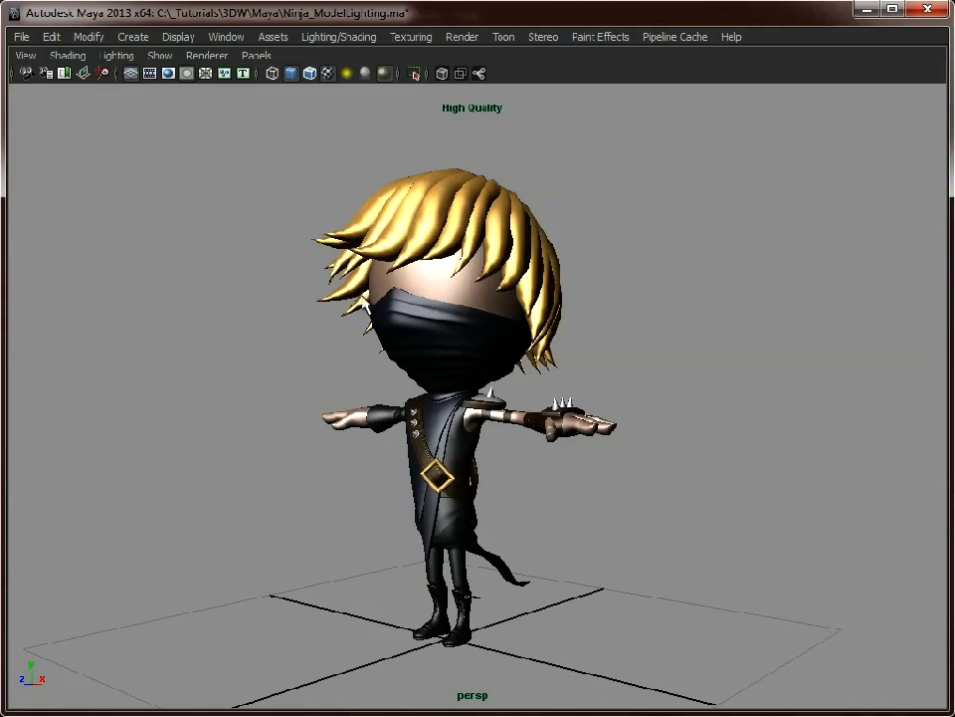
Set the viewport to default-quality rendering with flat lighting and view the model's plain base colours.
{"action": "left_click", "coordinate": [208, 55]}
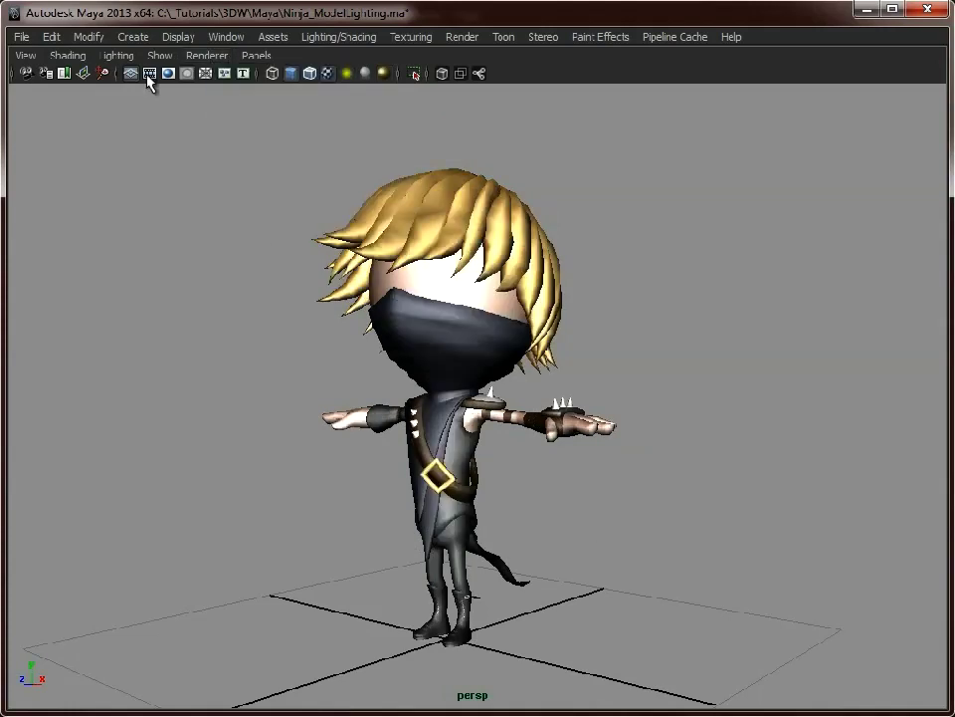
{"action": "left_click", "coordinate": [119, 56]}
{"action": "left_click", "coordinate": [147, 135]}
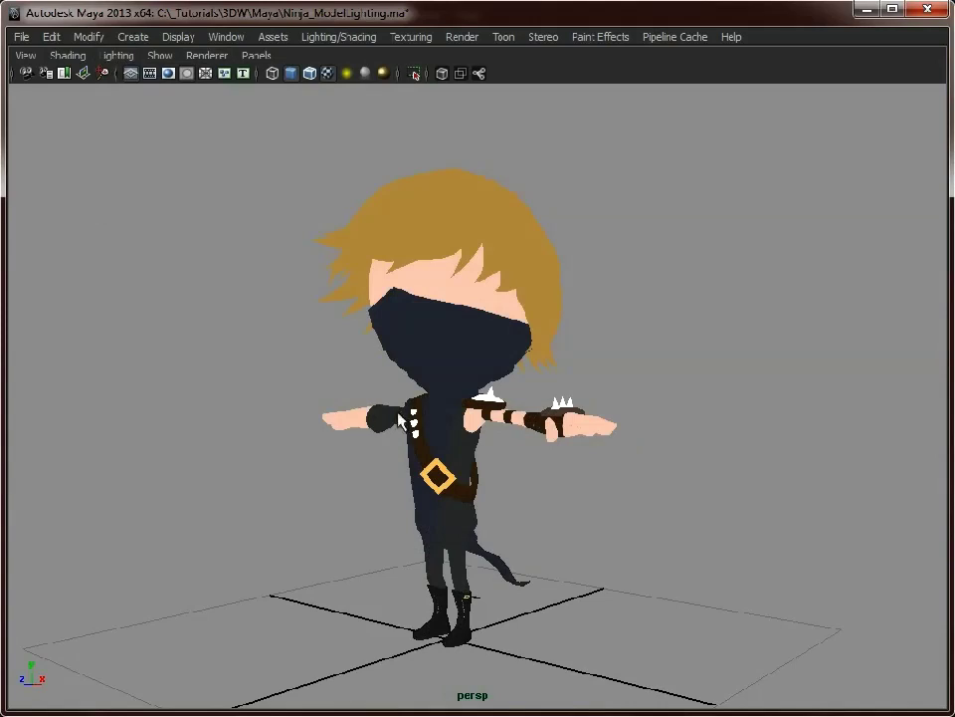
{"action": "left_click_drag", "start_coordinate": [637, 409], "coordinate": [355, 408], "text": "alt"}
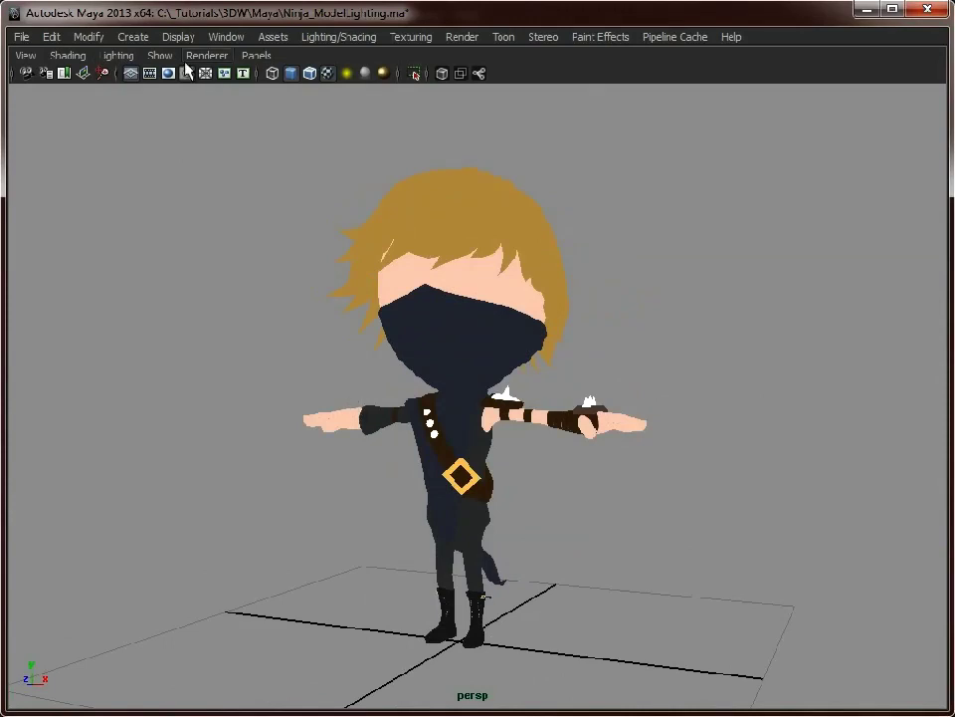
Restore default lighting in the viewport and check the shaded character.
{"action": "left_click", "coordinate": [105, 55]}
{"action": "left_click", "coordinate": [154, 84]}
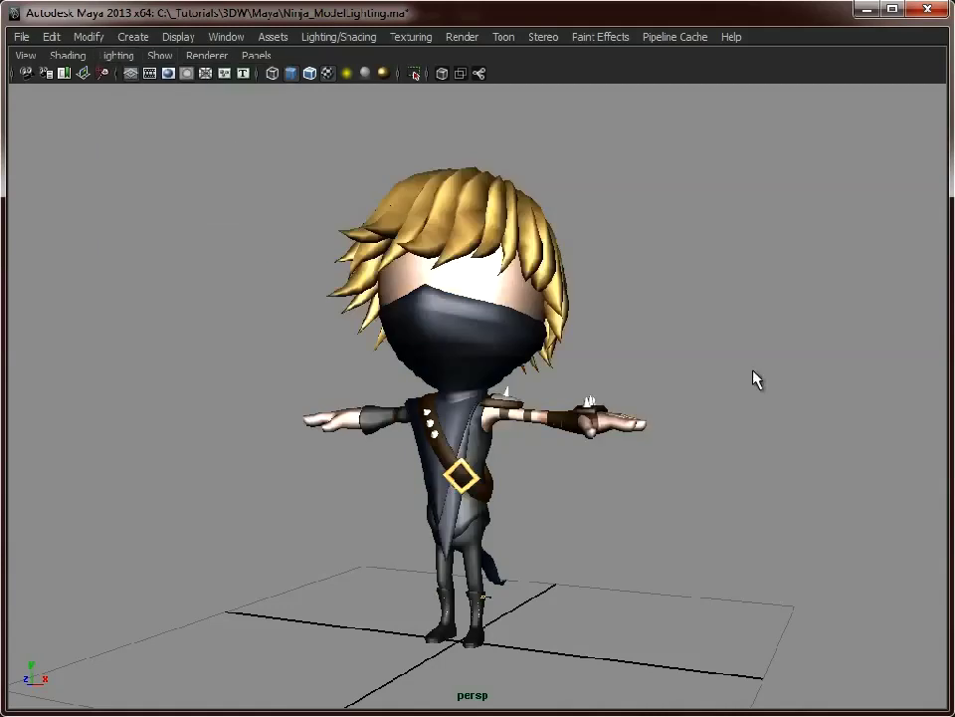
{"action": "left_click_drag", "start_coordinate": [691, 369], "coordinate": [595, 375], "text": "alt"}
{"action": "right_click_drag", "start_coordinate": [506, 367], "coordinate": [666, 390], "text": "alt"}
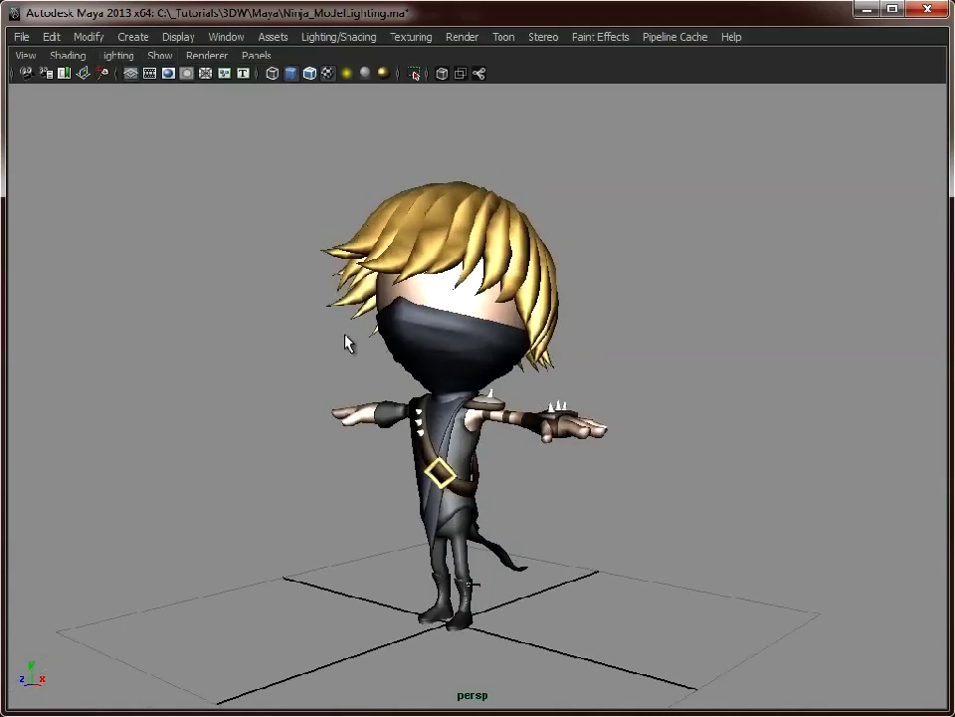
Hide the Target_Low display layer and show the Lighting_Low layer, using the full interface only for this change.
{"action": "key", "text": "ctrl+space"}
{"action": "left_click", "coordinate": [775, 431]}
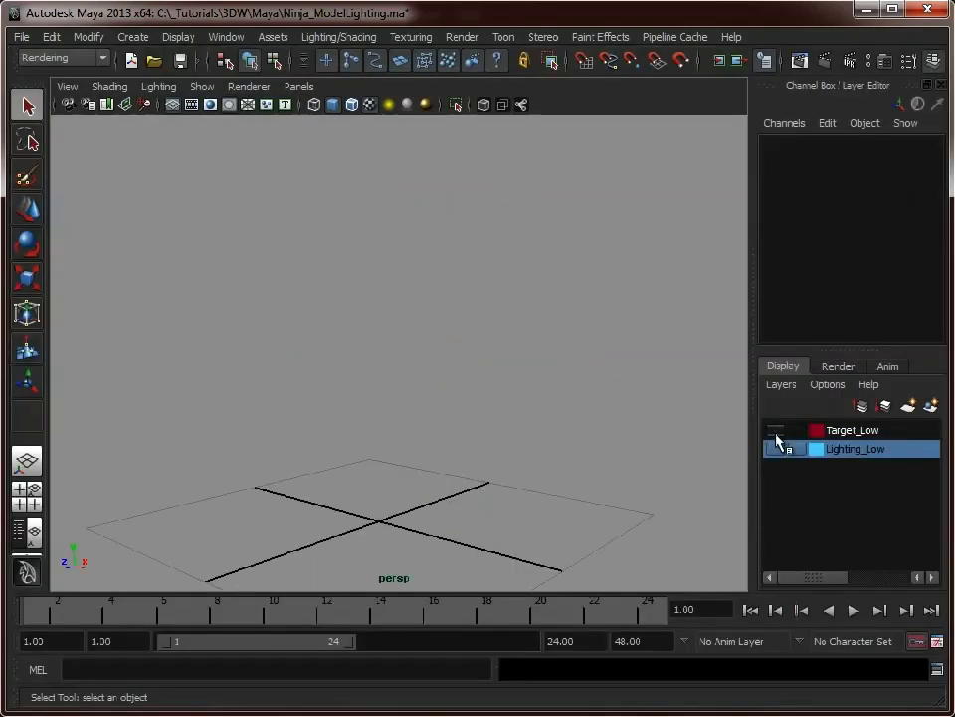
{"action": "left_click", "coordinate": [776, 449]}
{"action": "left_click", "coordinate": [777, 448]}
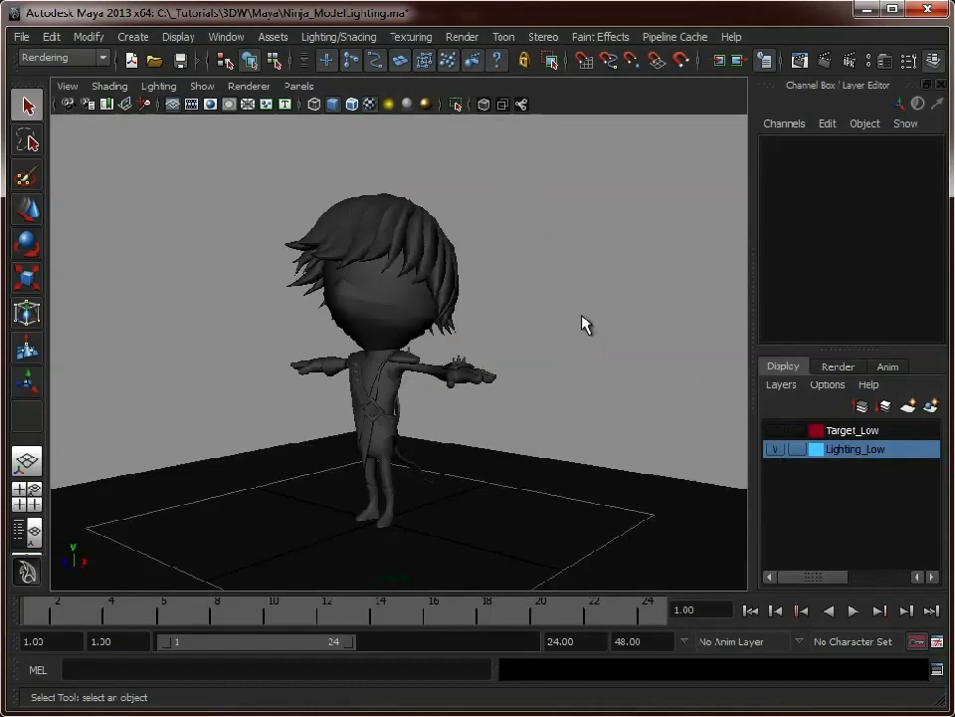
{"action": "key", "text": "ctrl+space"}
Select the grey lighting copy of the body and examine its torso, cloth and strap geometry up close.
{"action": "left_click_drag", "start_coordinate": [528, 515], "coordinate": [320, 401], "text": "alt"}
{"action": "right_click_drag", "start_coordinate": [319, 401], "coordinate": [785, 442], "text": "alt"}
{"action": "left_click", "coordinate": [394, 508]}
{"action": "right_click_drag", "start_coordinate": [394, 508], "coordinate": [482, 403], "text": "alt"}
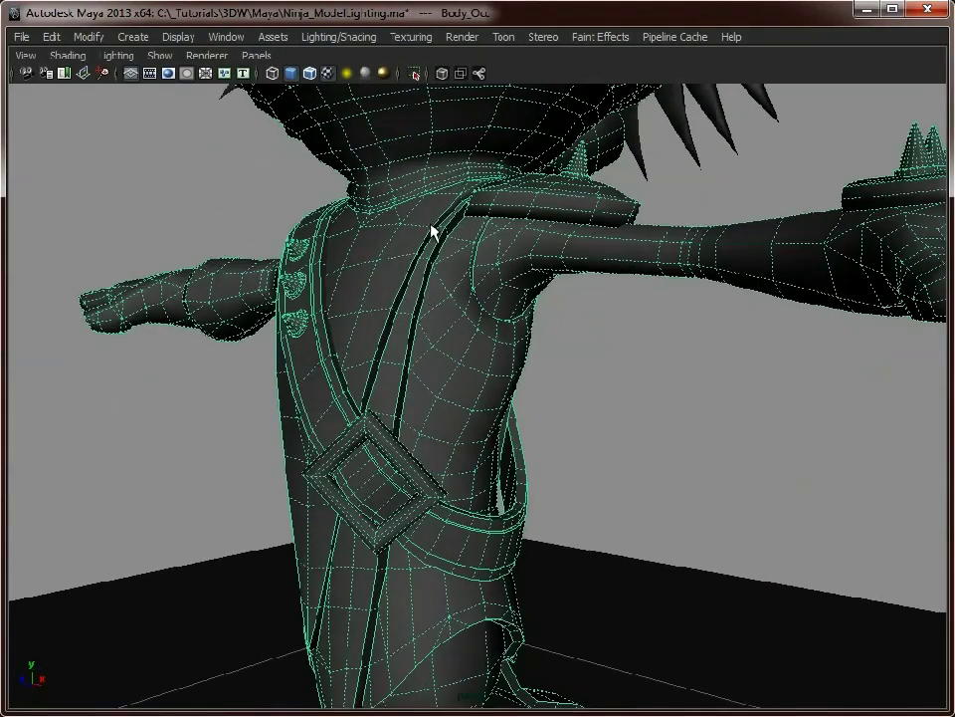
{"action": "left_click_drag", "start_coordinate": [394, 315], "coordinate": [540, 271], "text": "alt"}
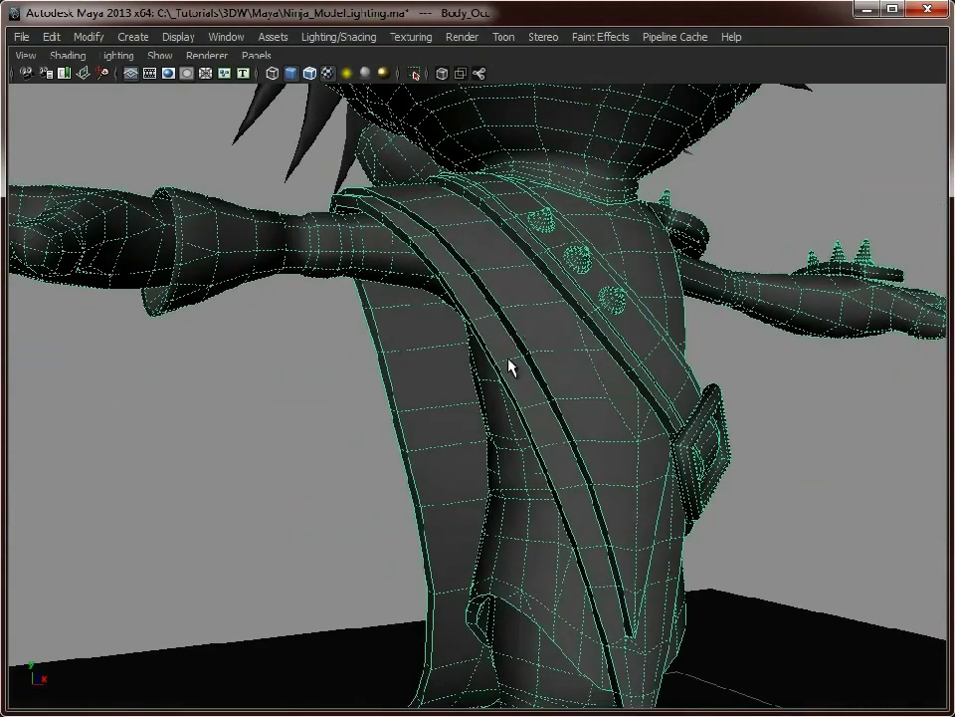
{"action": "left_click_drag", "start_coordinate": [538, 421], "coordinate": [558, 454], "text": "alt"}
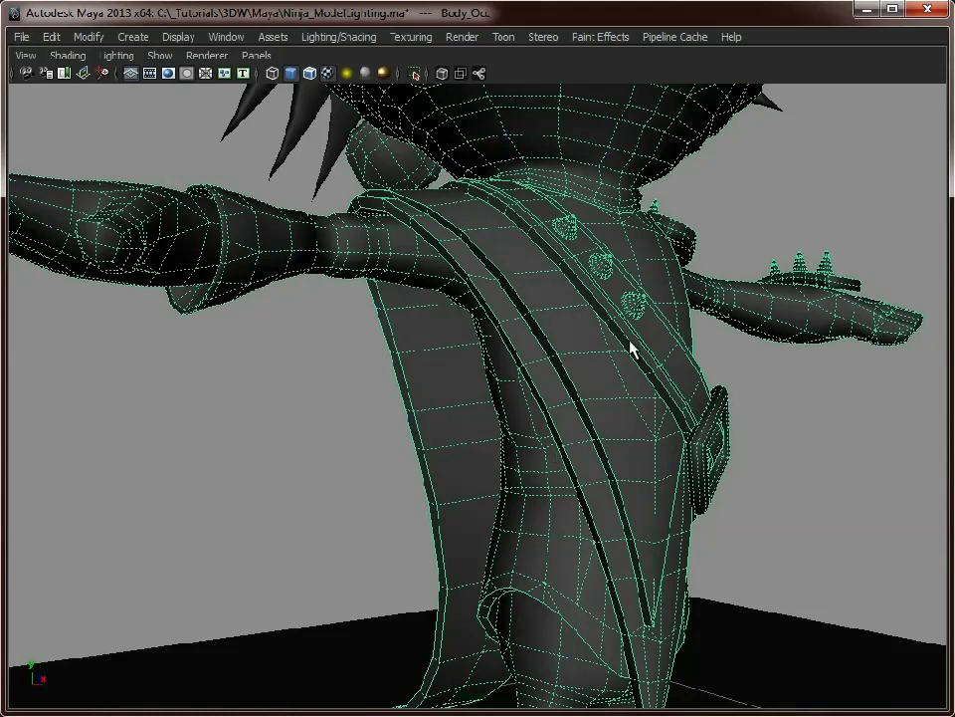
{"action": "left_click_drag", "start_coordinate": [674, 399], "coordinate": [701, 440], "text": "alt"}
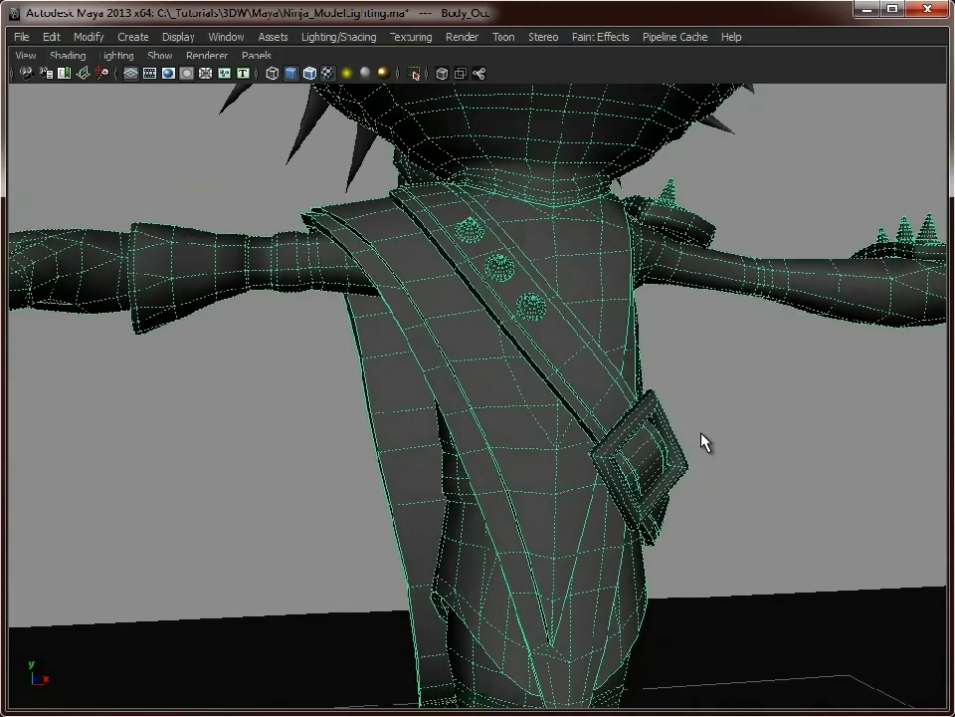
{"action": "right_click_drag", "start_coordinate": [853, 512], "coordinate": [595, 444], "text": "alt"}
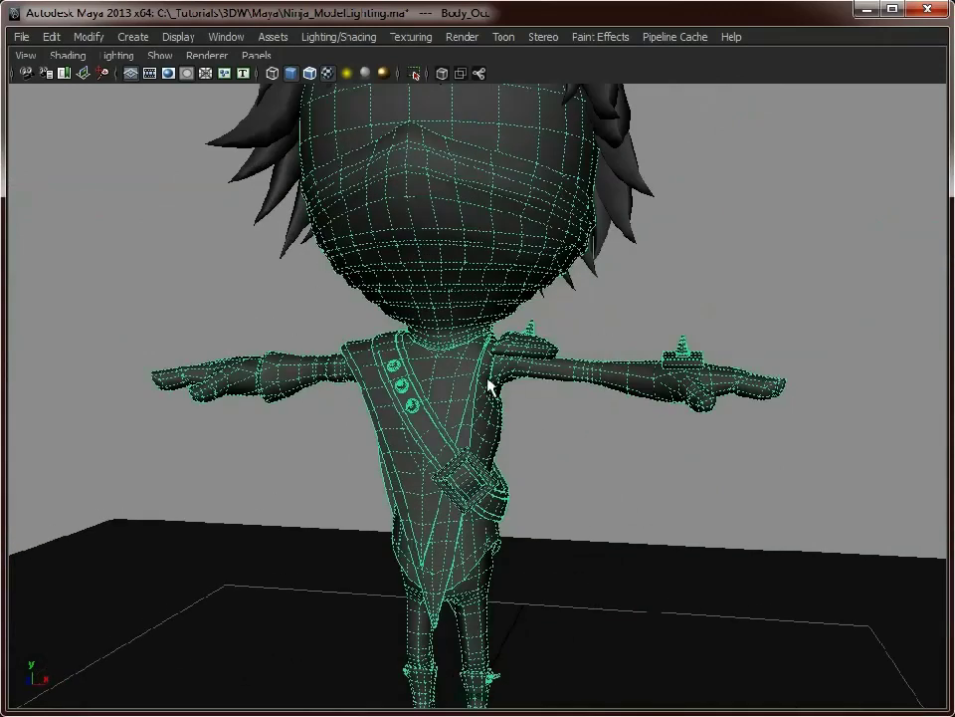
Show the selected body's layout in an enlarged UV Texture Editor, framing the UV shells inside and outside the 0–1 space.
{"action": "left_click", "coordinate": [228, 37]}
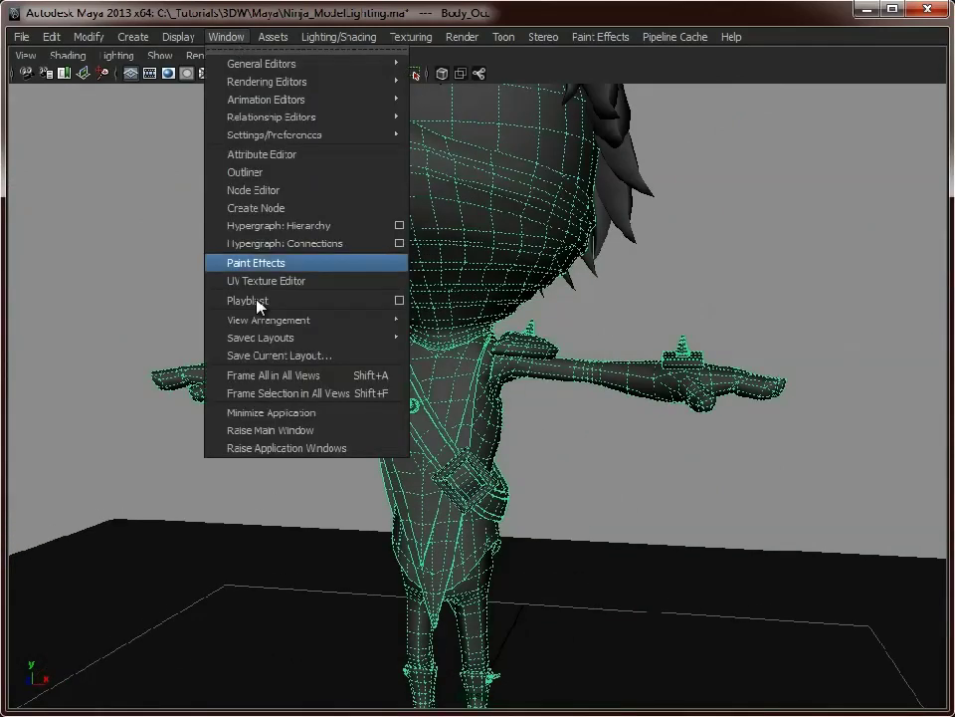
{"action": "left_click", "coordinate": [288, 282]}
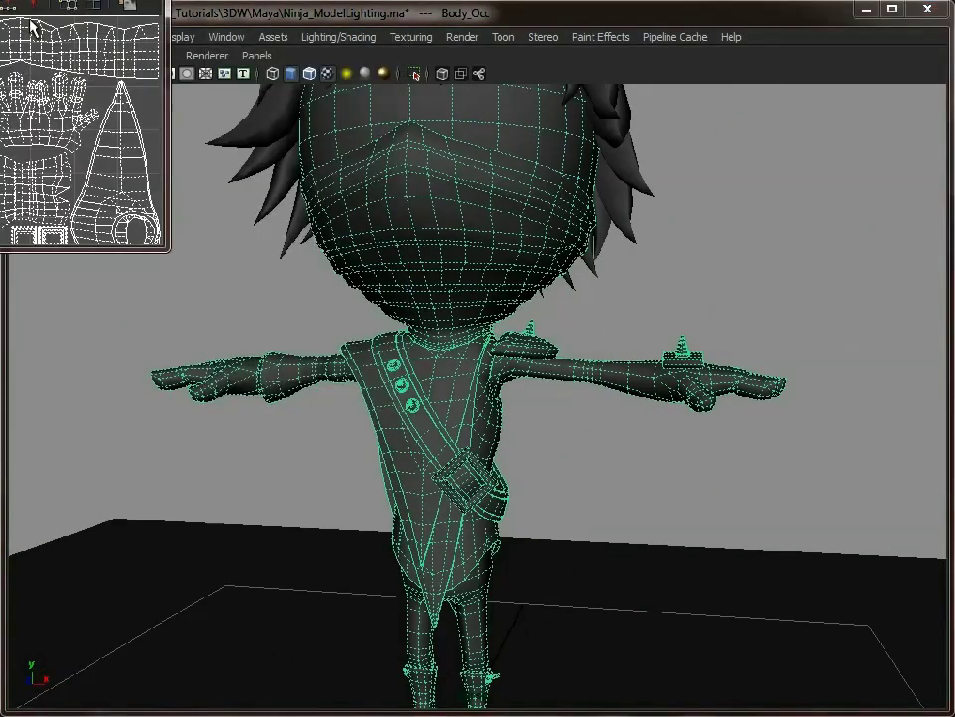
{"action": "left_click_drag", "start_coordinate": [2, 2], "coordinate": [673, 129]}
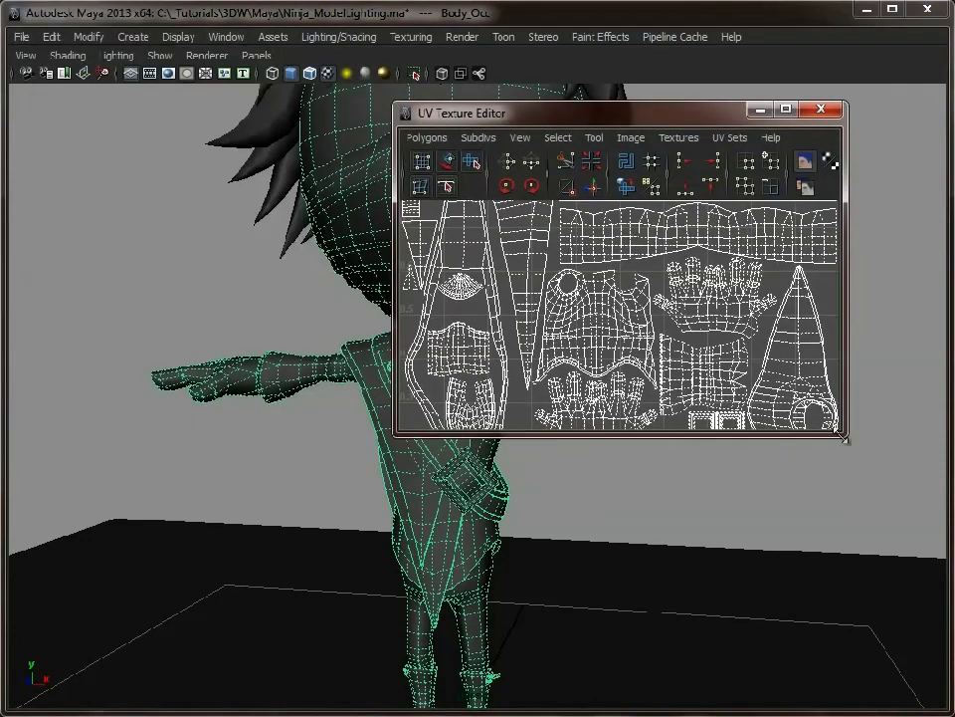
{"action": "left_click_drag", "start_coordinate": [842, 436], "coordinate": [917, 645]}
{"action": "scroll", "coordinate": [588, 485], "scroll_direction": "down", "scroll_amount": 2}
{"action": "scroll", "coordinate": [588, 484], "scroll_direction": "down", "scroll_amount": 2}
{"action": "middle_click_drag", "start_coordinate": [403, 495], "coordinate": [503, 485], "text": "alt"}
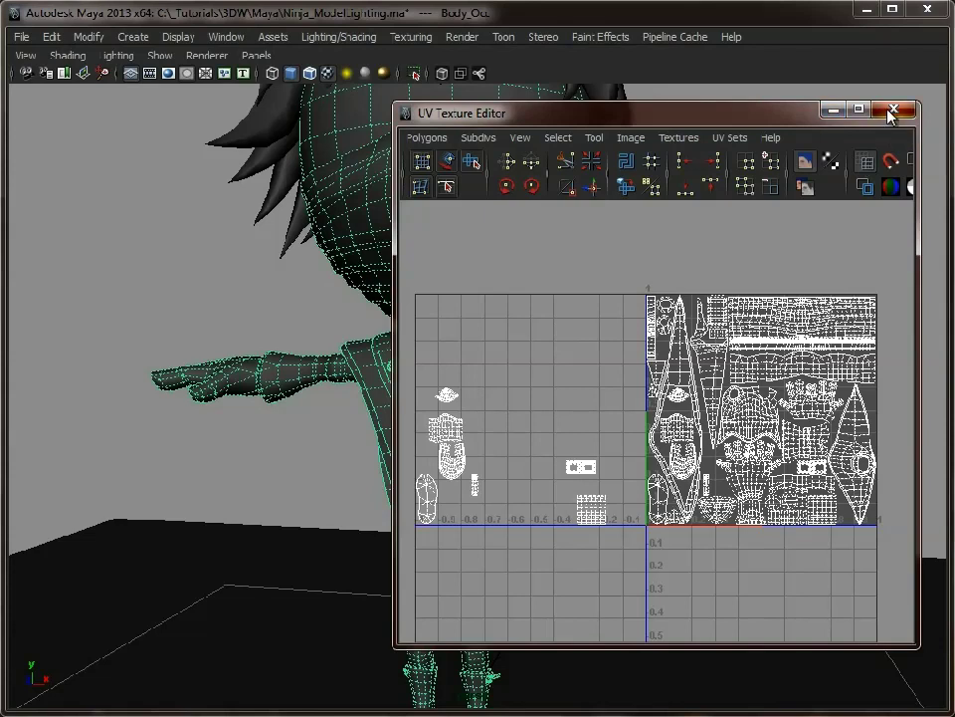
Close the UV Texture Editor and select the floor plane beneath the character.
{"action": "left_click", "coordinate": [893, 117]}
{"action": "left_click", "coordinate": [757, 304]}
{"action": "left_click_drag", "start_coordinate": [757, 305], "coordinate": [732, 442], "text": "alt"}
{"action": "right_click_drag", "start_coordinate": [731, 442], "coordinate": [538, 426], "text": "alt"}
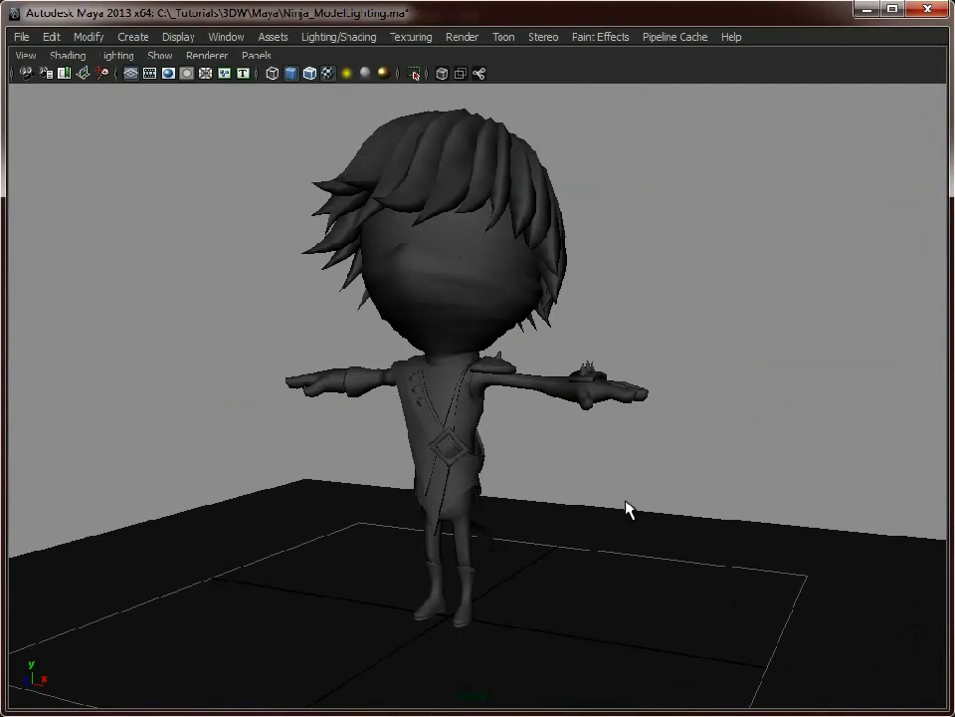
{"action": "left_click_drag", "start_coordinate": [721, 508], "coordinate": [625, 520], "text": "alt"}
{"action": "left_click", "coordinate": [559, 588]}
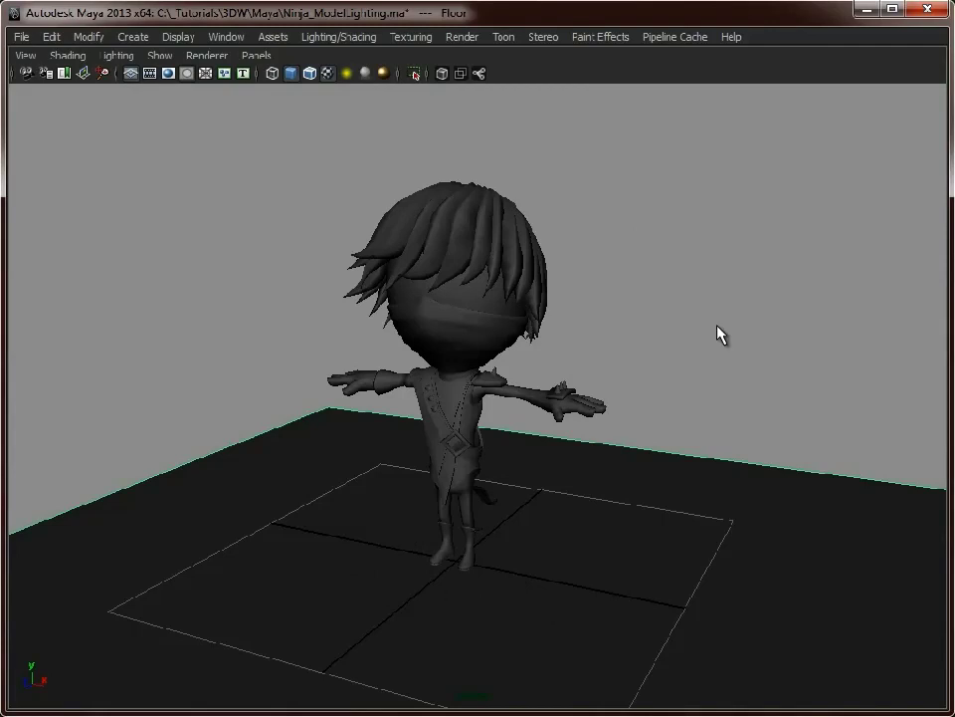
Open the mental ray Batch Bake options and place the enlarged window beside the character.
{"action": "left_click_drag", "start_coordinate": [681, 324], "coordinate": [634, 541], "text": "alt"}
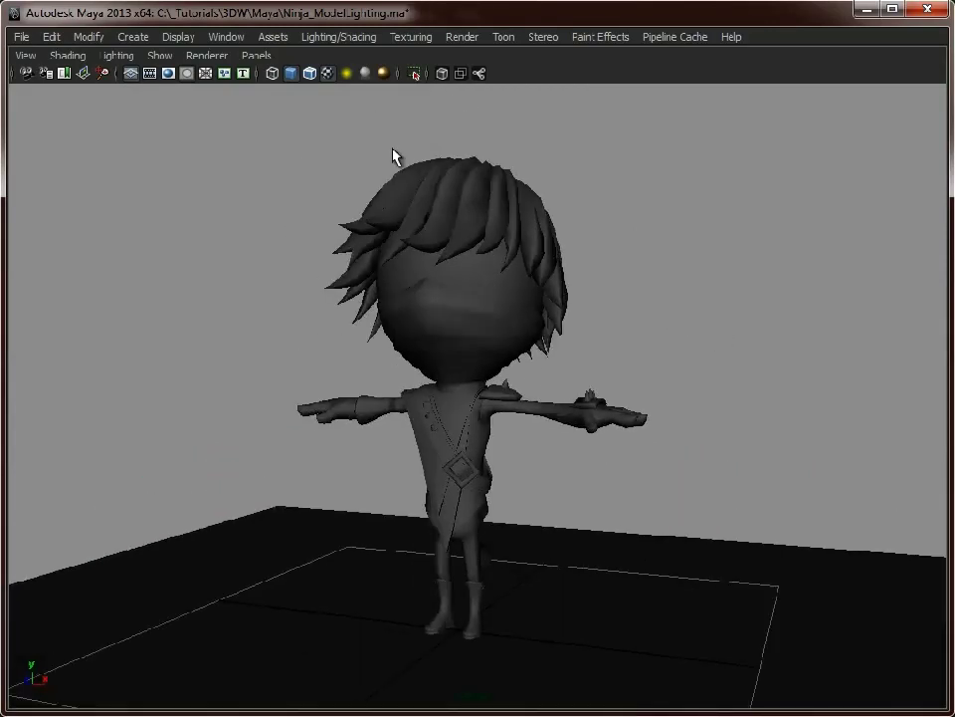
{"action": "key", "text": "space"}
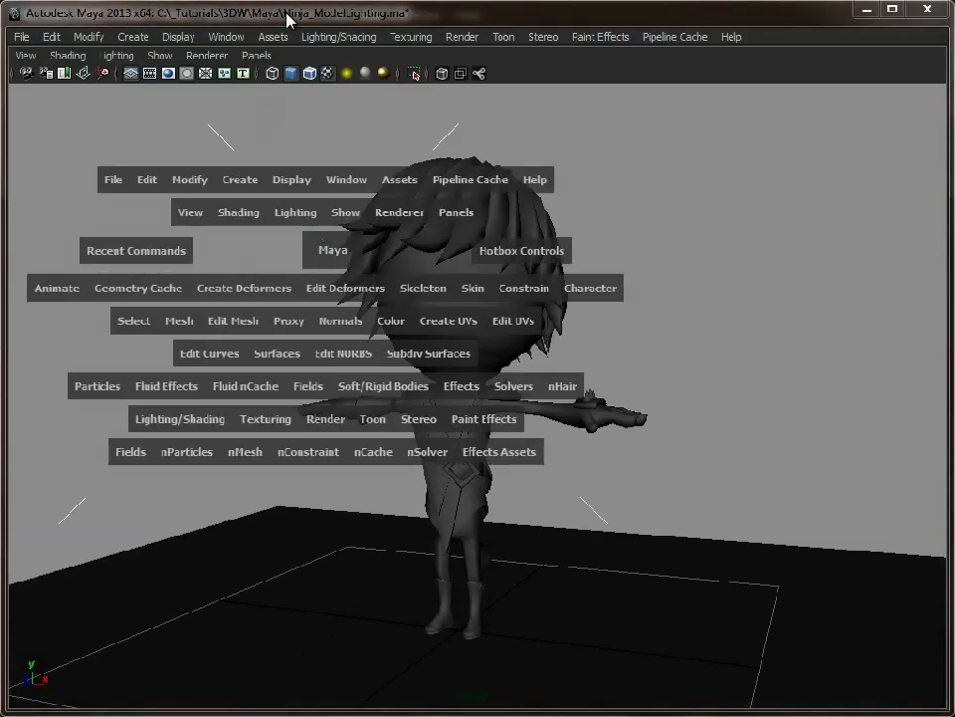
{"action": "left_click", "coordinate": [391, 320]}
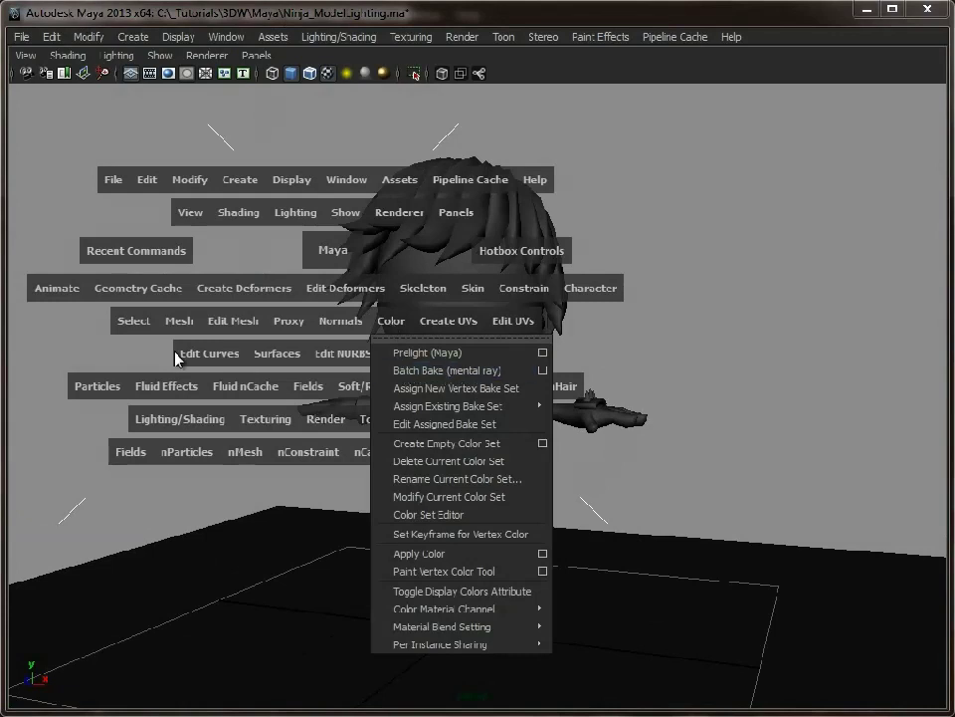
{"action": "left_click", "coordinate": [543, 371]}
{"action": "left_click_drag", "start_coordinate": [522, 194], "coordinate": [736, 109]}
{"action": "left_click_drag", "start_coordinate": [412, 450], "coordinate": [539, 660]}
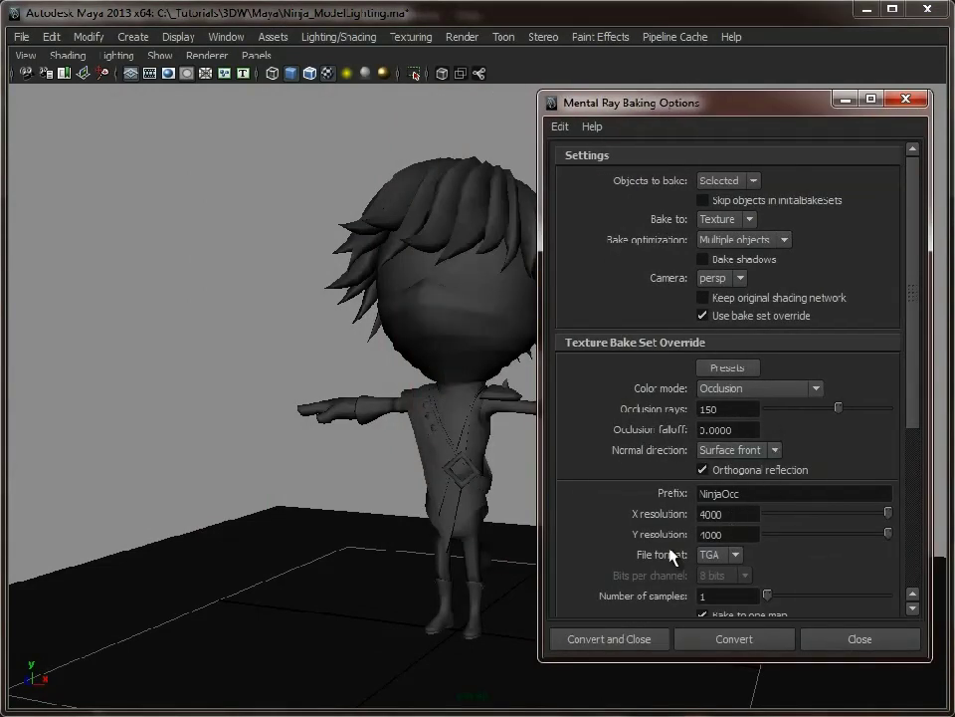
Reset the baking options to their defaults and select the ninja's body mesh.
{"action": "left_click", "coordinate": [560, 127]}
{"action": "left_click", "coordinate": [573, 163]}
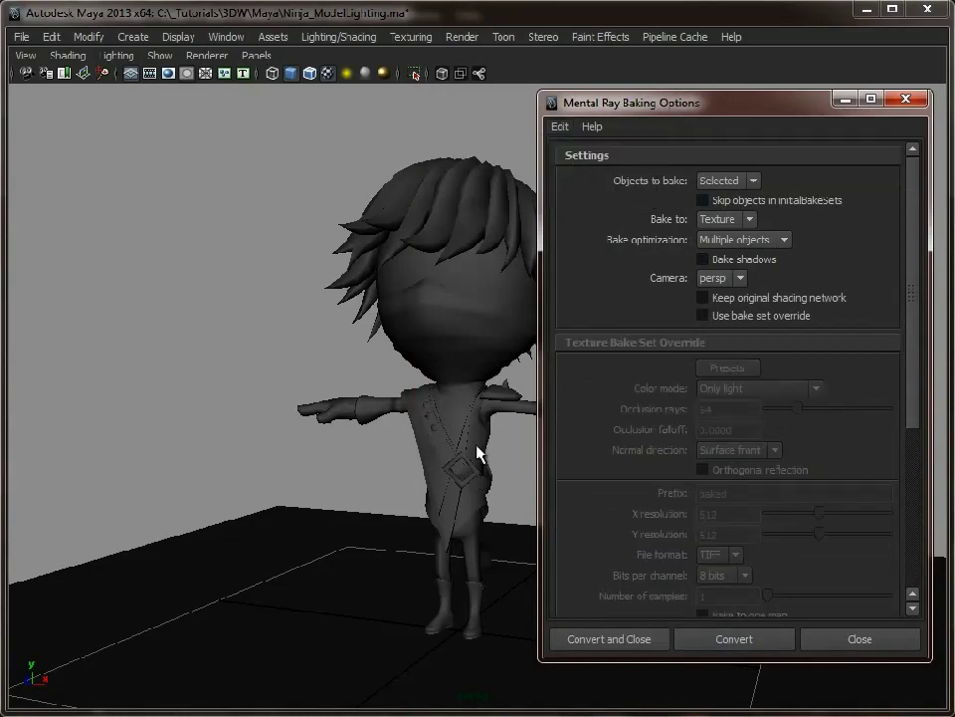
{"action": "left_click_drag", "start_coordinate": [495, 445], "coordinate": [362, 429], "text": "alt"}
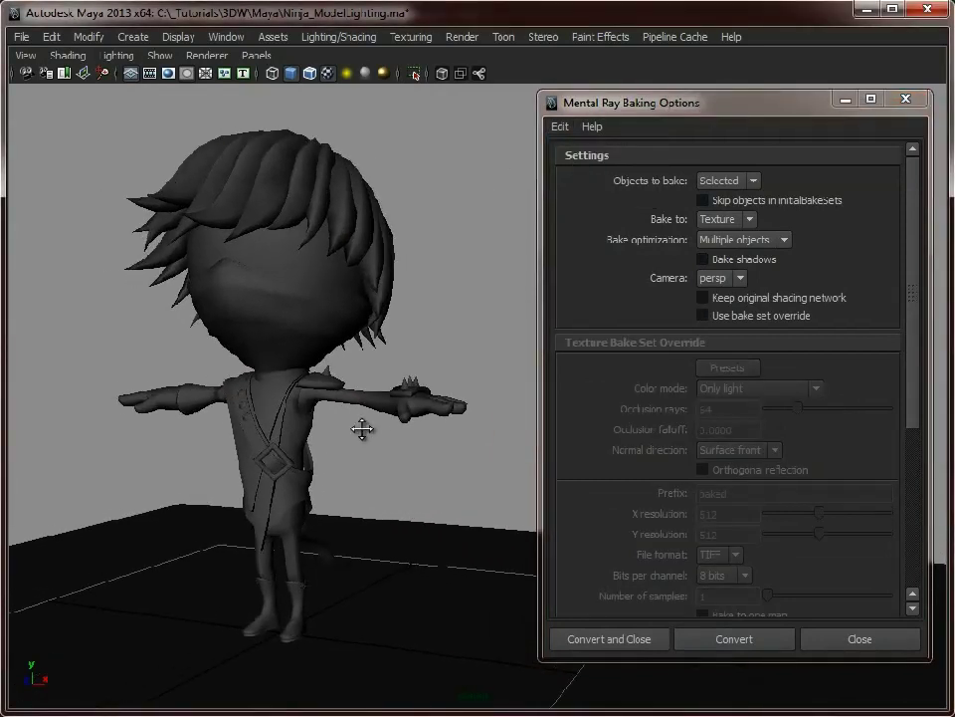
{"action": "left_click", "coordinate": [290, 431]}
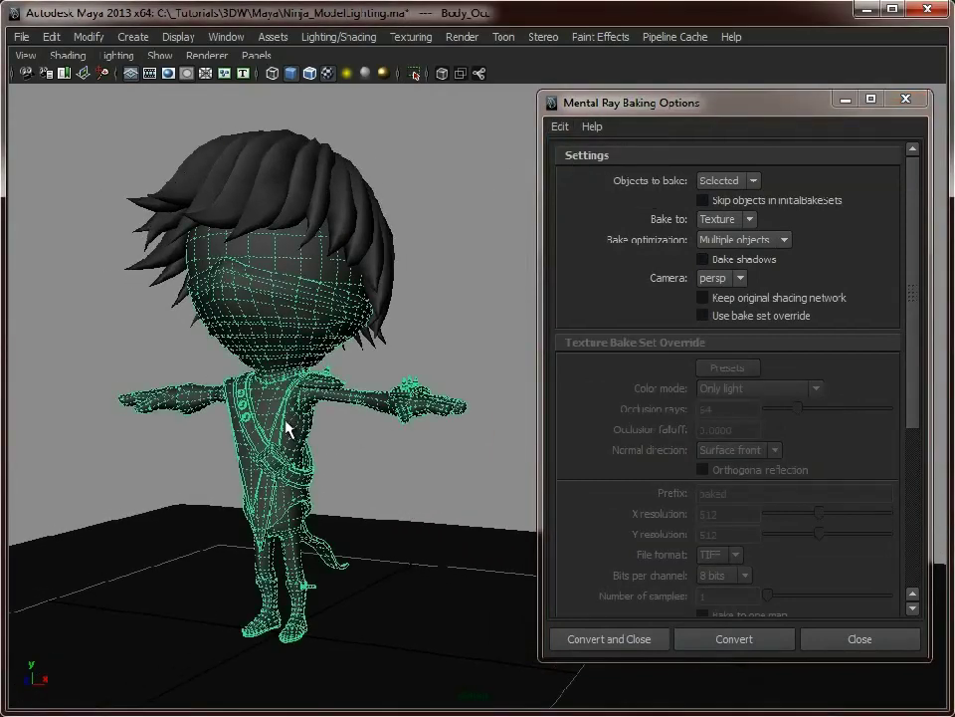
Enable the bake set override with Occlusion as the color mode and 10 occlusion rays.
{"action": "left_click", "coordinate": [745, 324]}
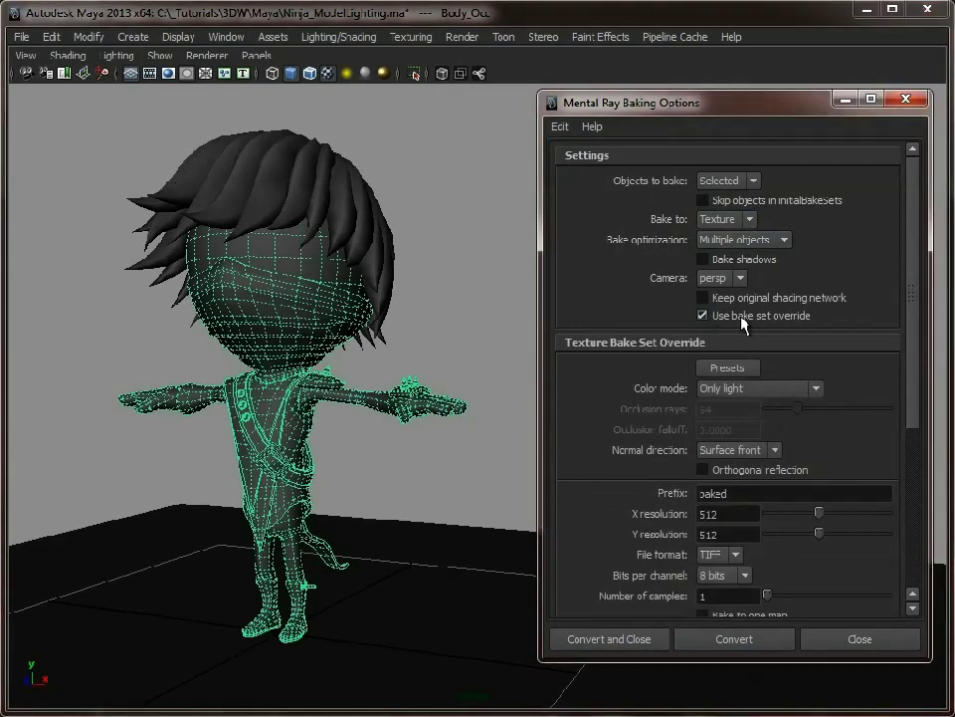
{"action": "left_click", "coordinate": [731, 388]}
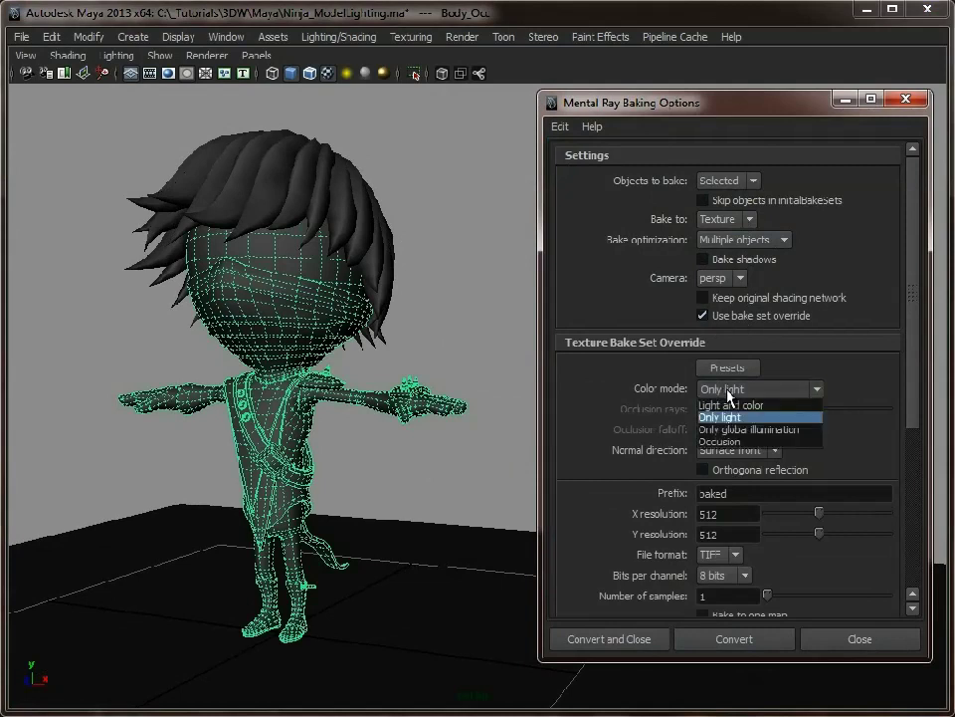
{"action": "left_click", "coordinate": [719, 441]}
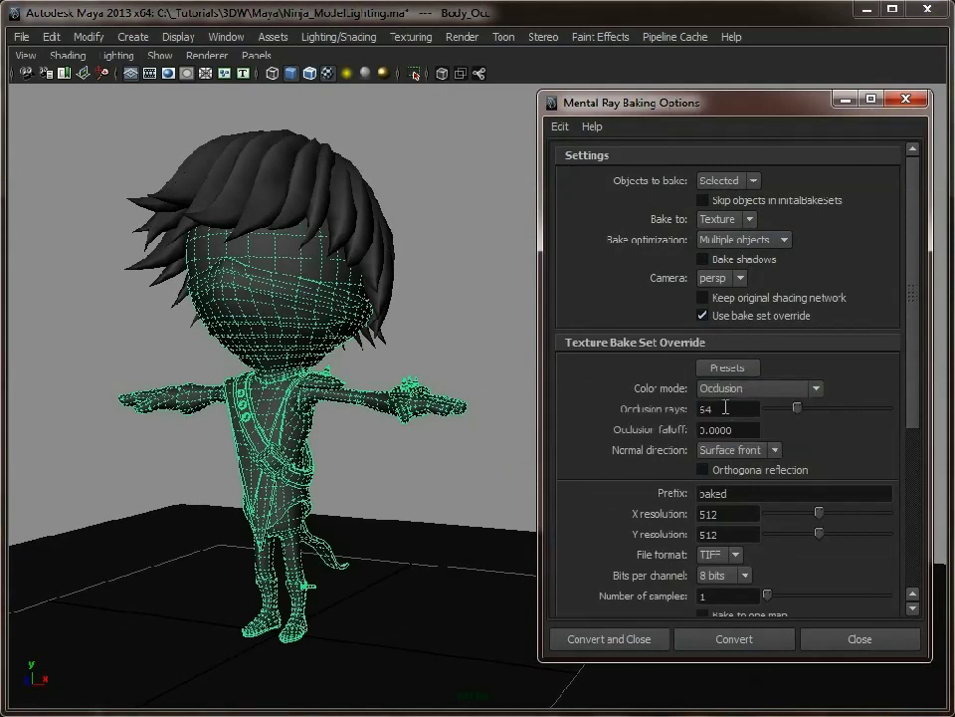
{"action": "type", "text": "10"}
{"action": "key", "text": "Return"}
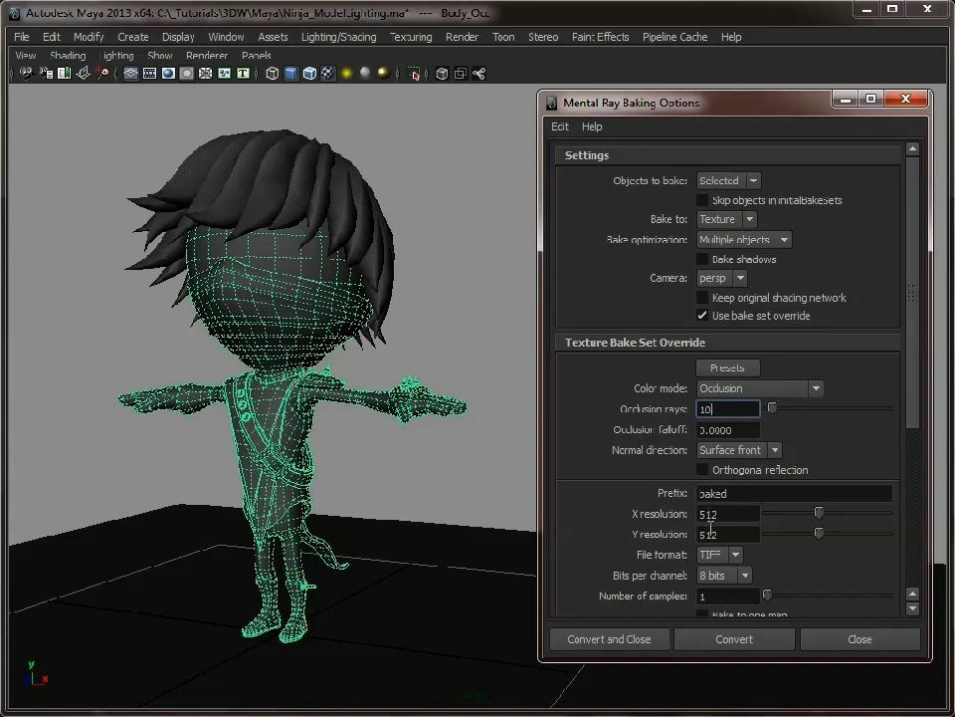
Set the baked texture's prefix to NinjaOccBaked and its file format to TGA.
{"action": "double_click", "coordinate": [743, 494]}
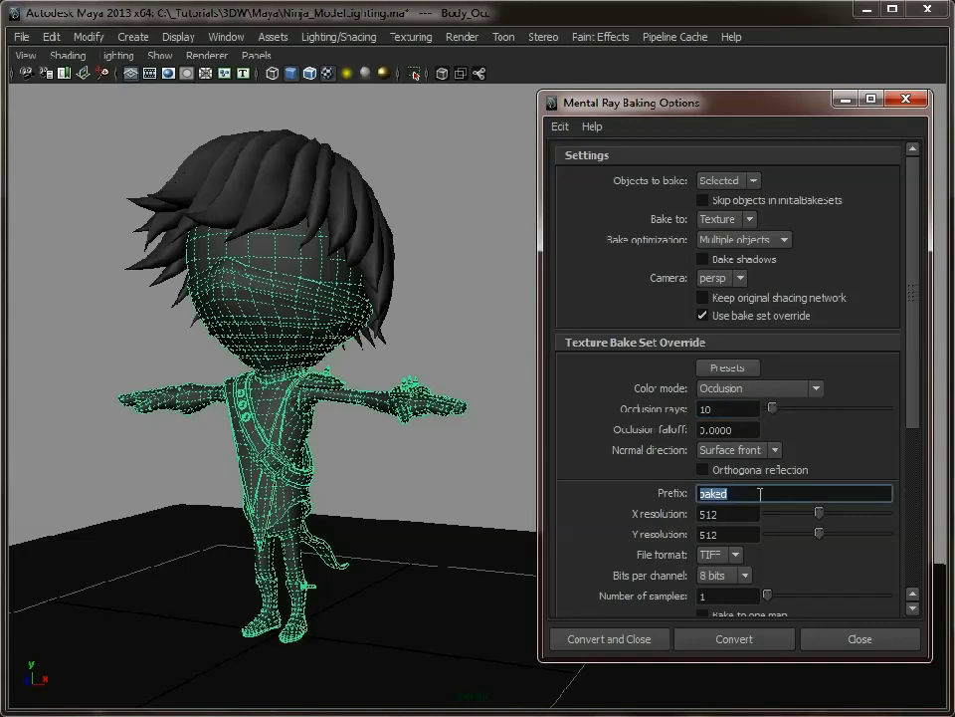
{"action": "type", "text": "NinjaOccBaked"}
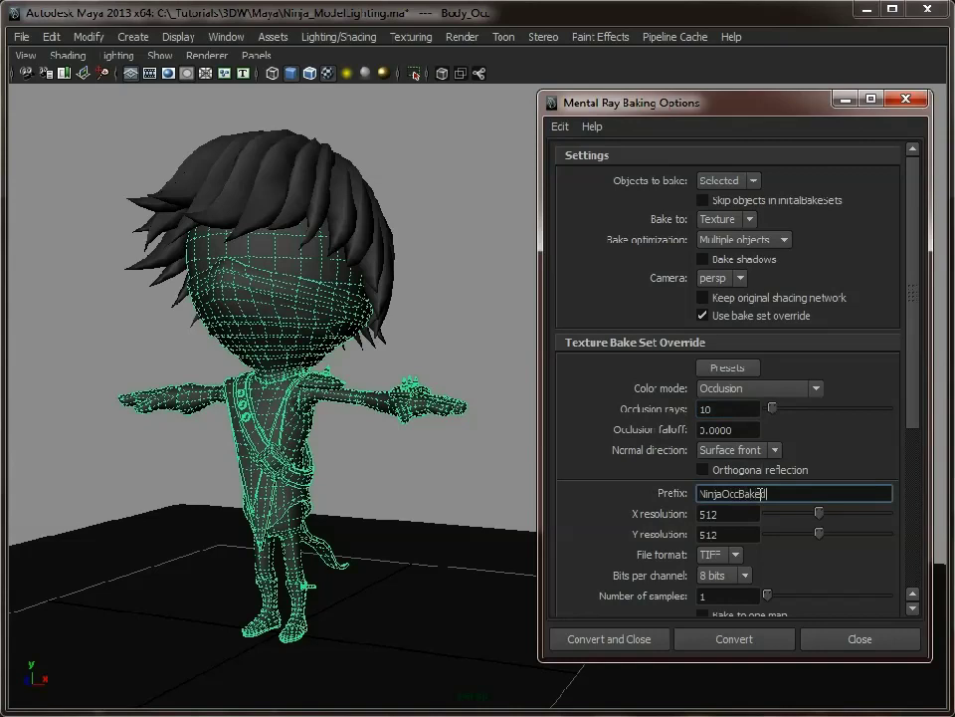
{"action": "left_click", "coordinate": [735, 554]}
{"action": "left_click", "coordinate": [723, 625]}
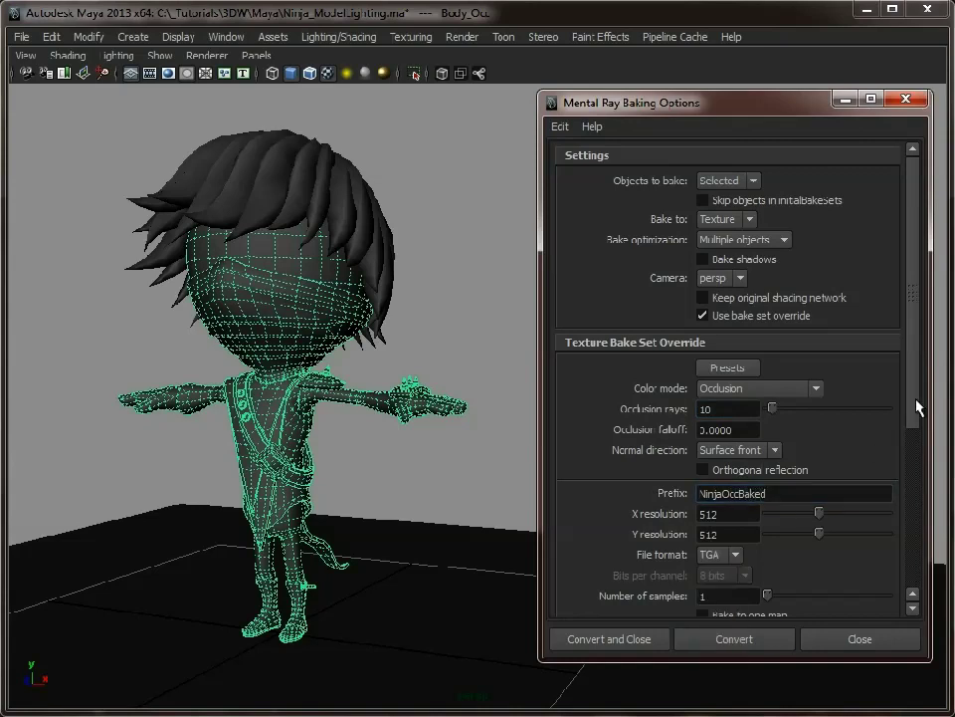
Bake the selected body's occlusion to a texture, keeping the baking options open, and deselect the body.
{"action": "left_click_drag", "start_coordinate": [918, 406], "coordinate": [907, 459]}
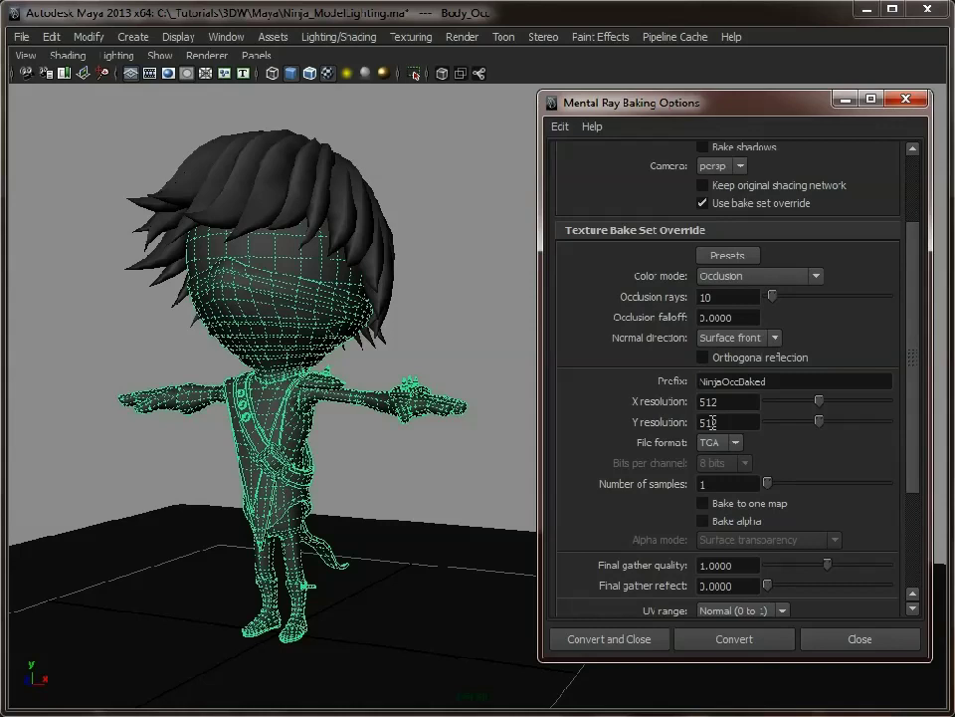
{"action": "left_click_drag", "start_coordinate": [914, 418], "coordinate": [907, 334]}
{"action": "left_click", "coordinate": [742, 408]}
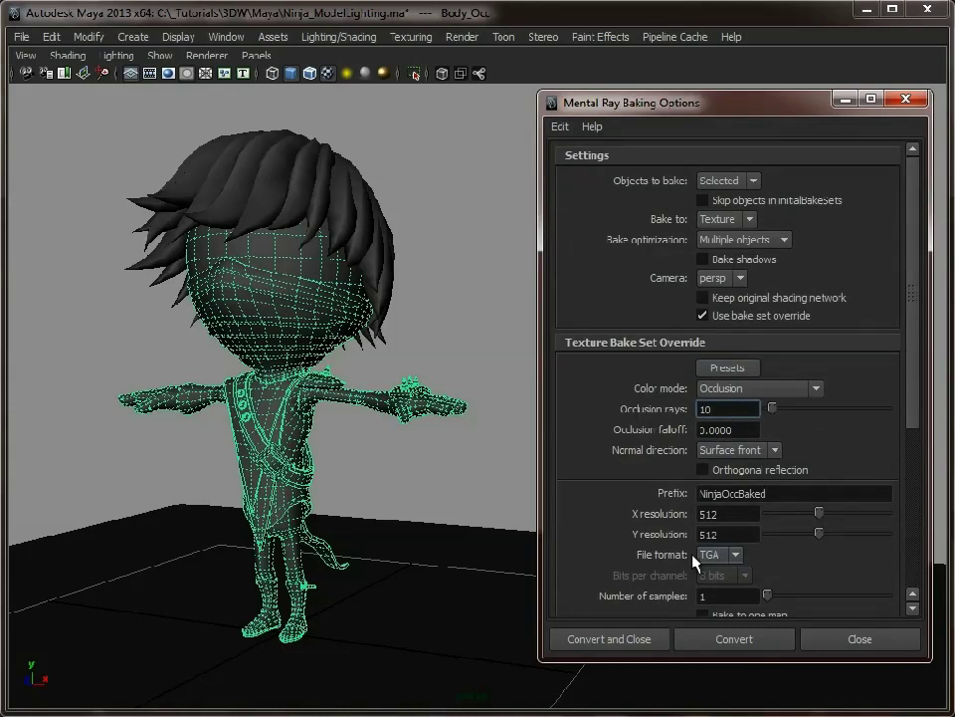
{"action": "left_click_drag", "start_coordinate": [351, 368], "coordinate": [371, 380], "text": "alt"}
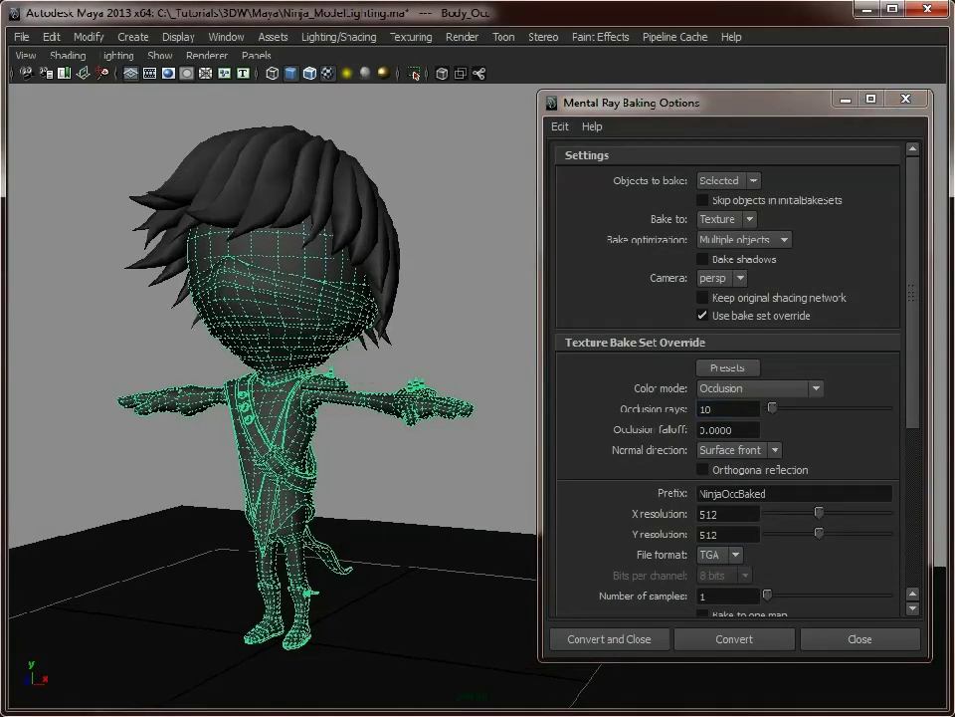
{"action": "left_click", "coordinate": [746, 642]}
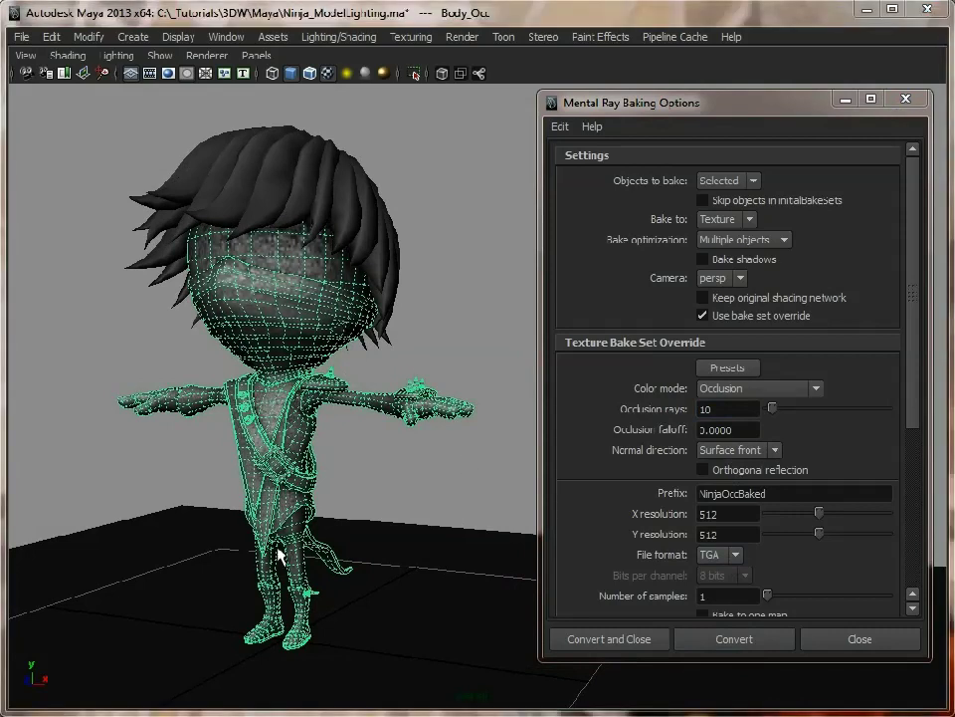
{"action": "left_click", "coordinate": [413, 473]}
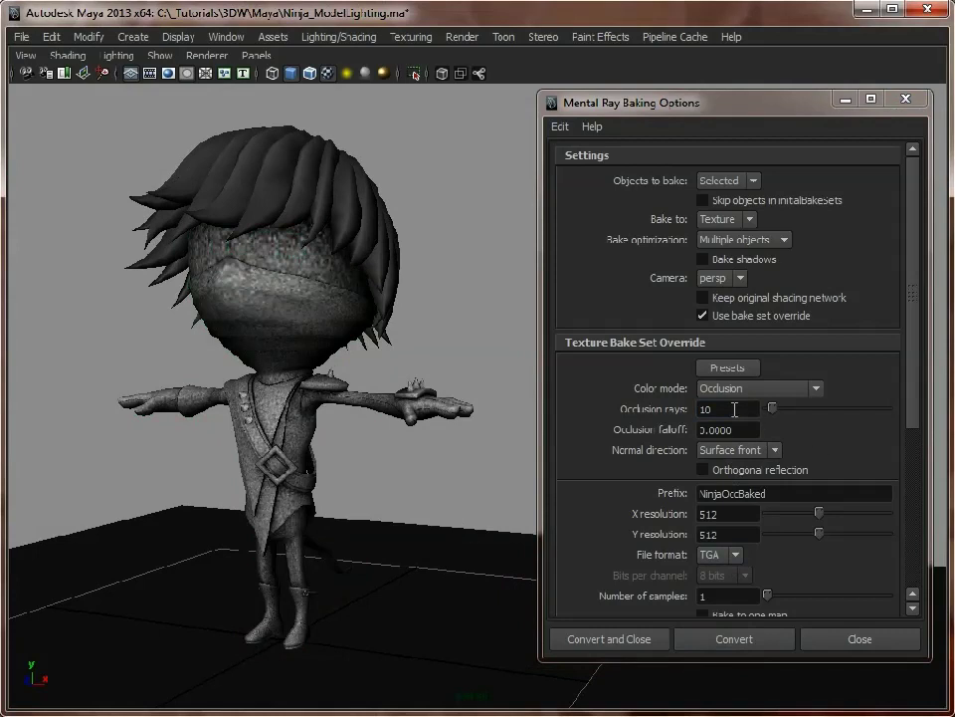
Set the viewport to use no lights and minimize the baking options window.
{"action": "left_click", "coordinate": [120, 55]}
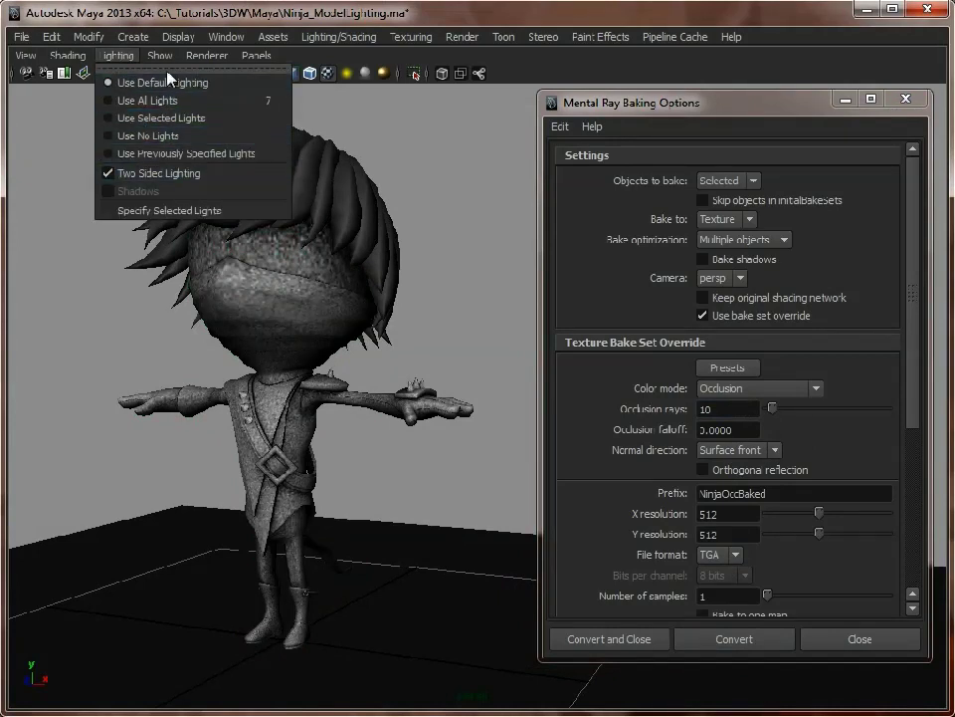
{"action": "left_click", "coordinate": [134, 136]}
{"action": "left_click_drag", "start_coordinate": [438, 441], "coordinate": [799, 159], "text": "alt"}
{"action": "left_click", "coordinate": [846, 99]}
Examine the low-quality occlusion bake up close on the face, torso, straps and hands.
{"action": "left_click_drag", "start_coordinate": [423, 522], "coordinate": [587, 423], "text": "alt"}
{"action": "right_click_drag", "start_coordinate": [587, 423], "coordinate": [699, 468], "text": "alt"}
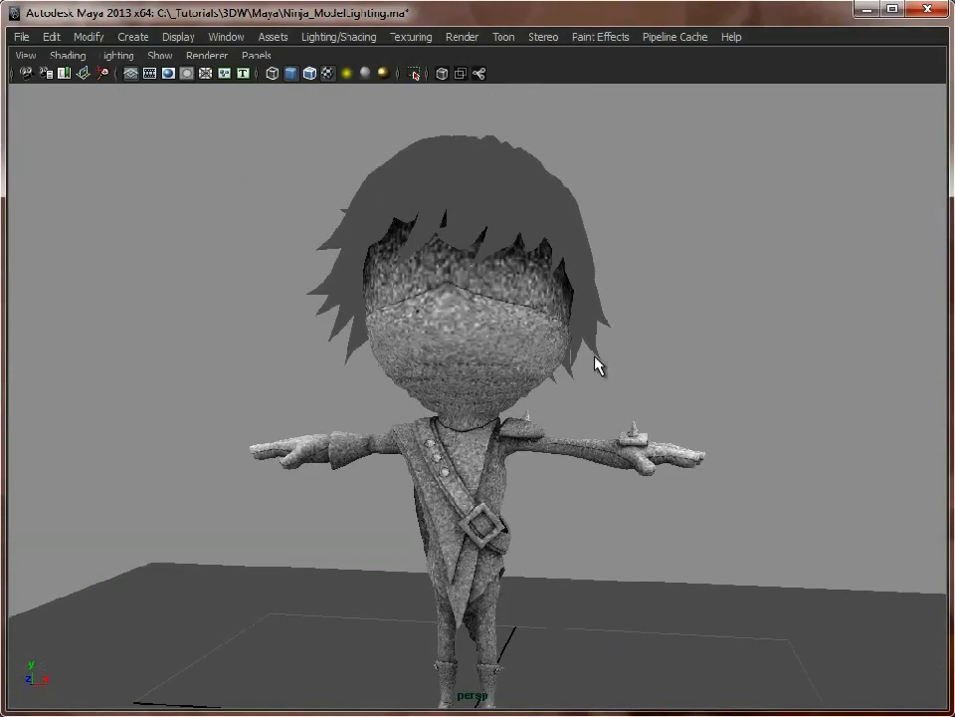
{"action": "left_click_drag", "start_coordinate": [616, 367], "coordinate": [504, 284], "text": "alt"}
{"action": "right_click_drag", "start_coordinate": [503, 284], "coordinate": [594, 298], "text": "alt"}
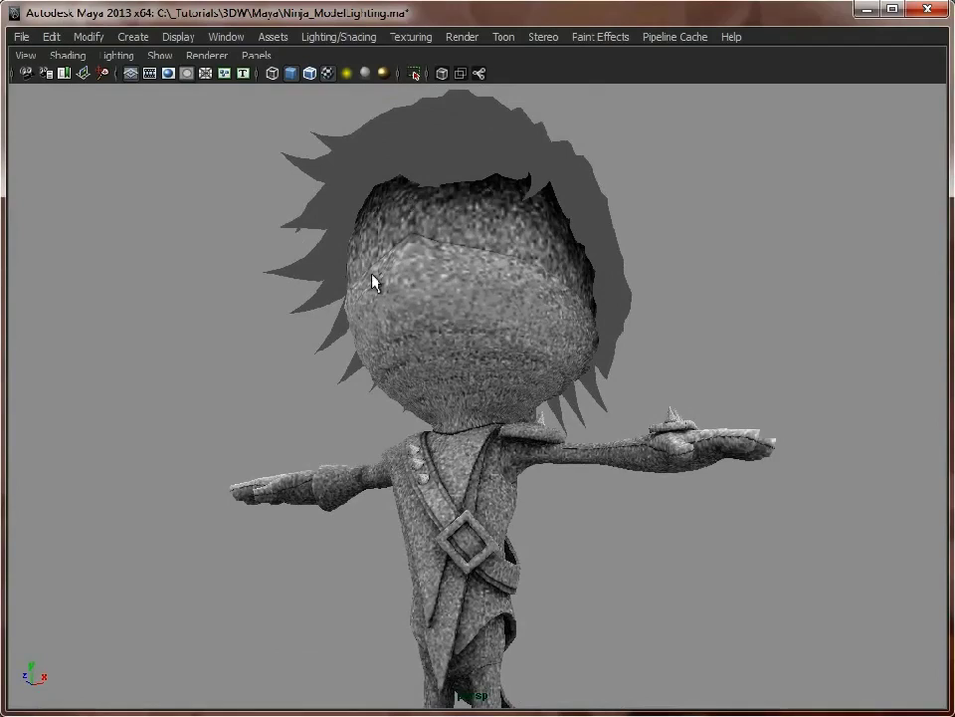
{"action": "left_click_drag", "start_coordinate": [416, 304], "coordinate": [450, 242], "text": "alt"}
{"action": "left_click_drag", "start_coordinate": [566, 226], "coordinate": [608, 409], "text": "alt"}
{"action": "middle_click_drag", "start_coordinate": [608, 409], "coordinate": [495, 347], "text": "alt"}
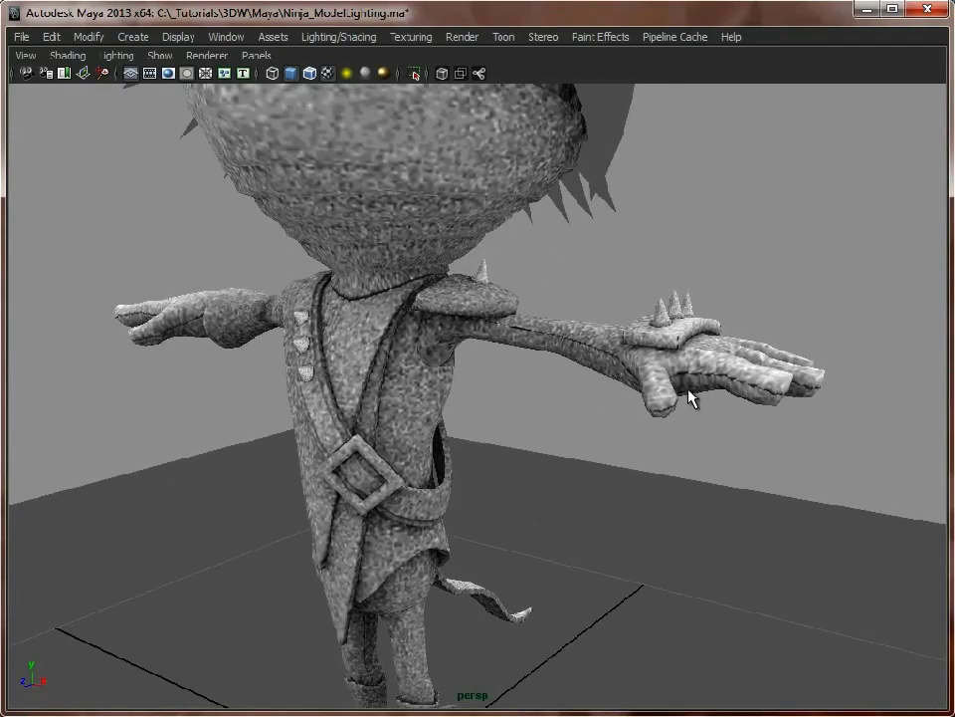
{"action": "scroll", "coordinate": [555, 416], "scroll_direction": "up", "scroll_amount": 2}
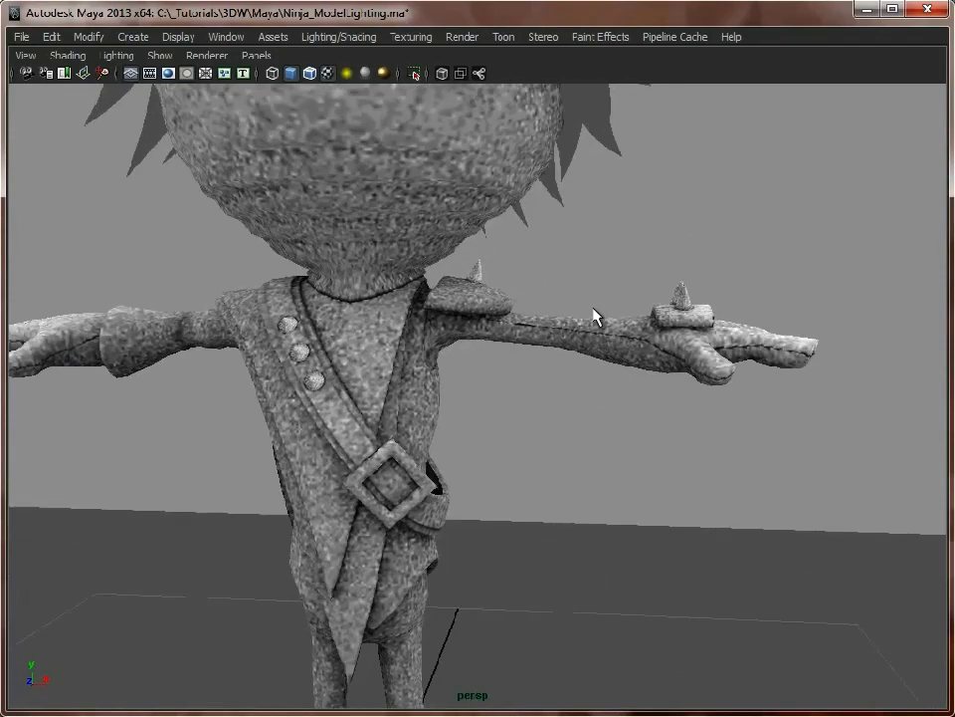
{"action": "left_click_drag", "start_coordinate": [733, 429], "coordinate": [654, 420], "text": "alt"}
{"action": "scroll", "coordinate": [668, 416], "scroll_direction": "up", "scroll_amount": 3}
{"action": "left_click_drag", "start_coordinate": [462, 322], "coordinate": [697, 438], "text": "alt"}
{"action": "scroll", "coordinate": [638, 493], "scroll_direction": "down", "scroll_amount": 3}
{"action": "left_click_drag", "start_coordinate": [524, 385], "coordinate": [488, 420], "text": "alt"}
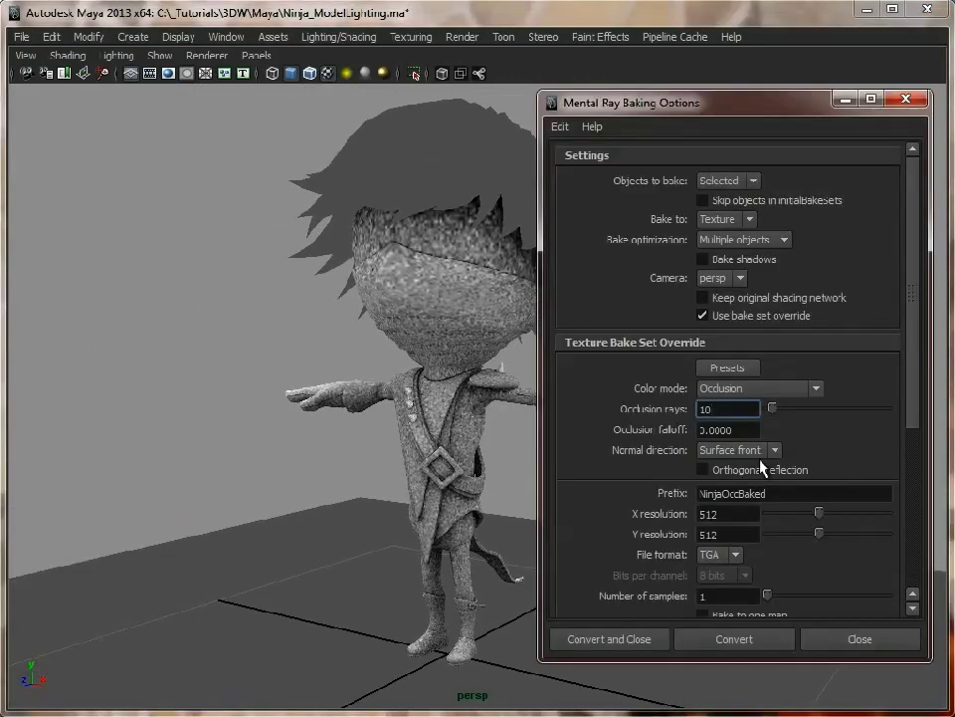
Set the X and Y resolution of the baked texture to 3000 in the baking options.
{"action": "left_click", "coordinate": [735, 514]}
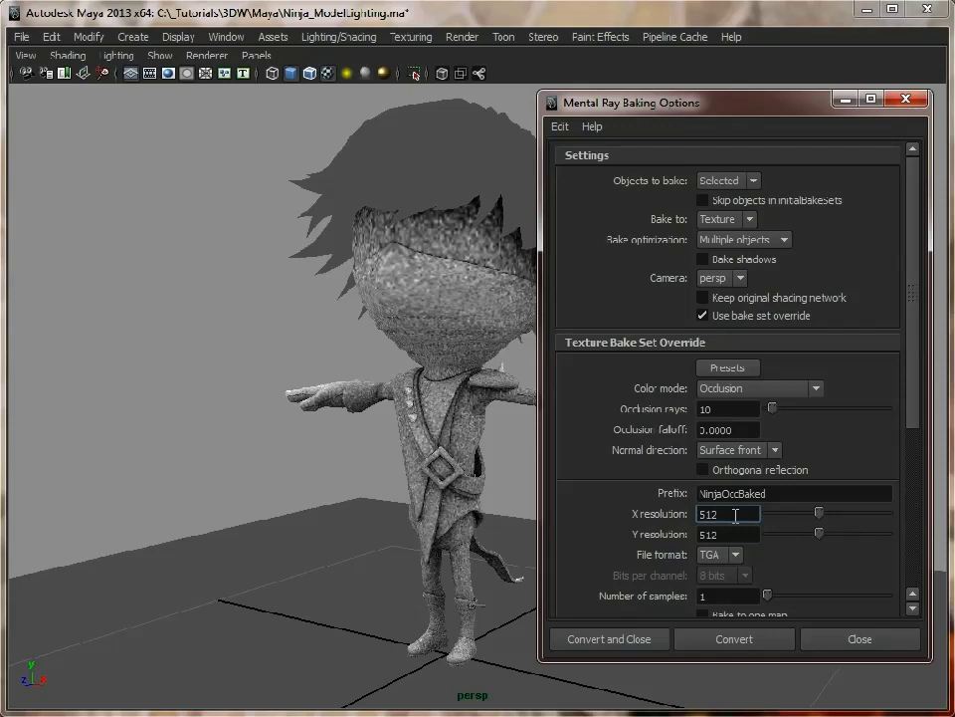
{"action": "double_click", "coordinate": [736, 515]}
{"action": "type", "text": "3000"}
{"action": "key", "text": "Tab"}
{"action": "type", "text": "3000"}
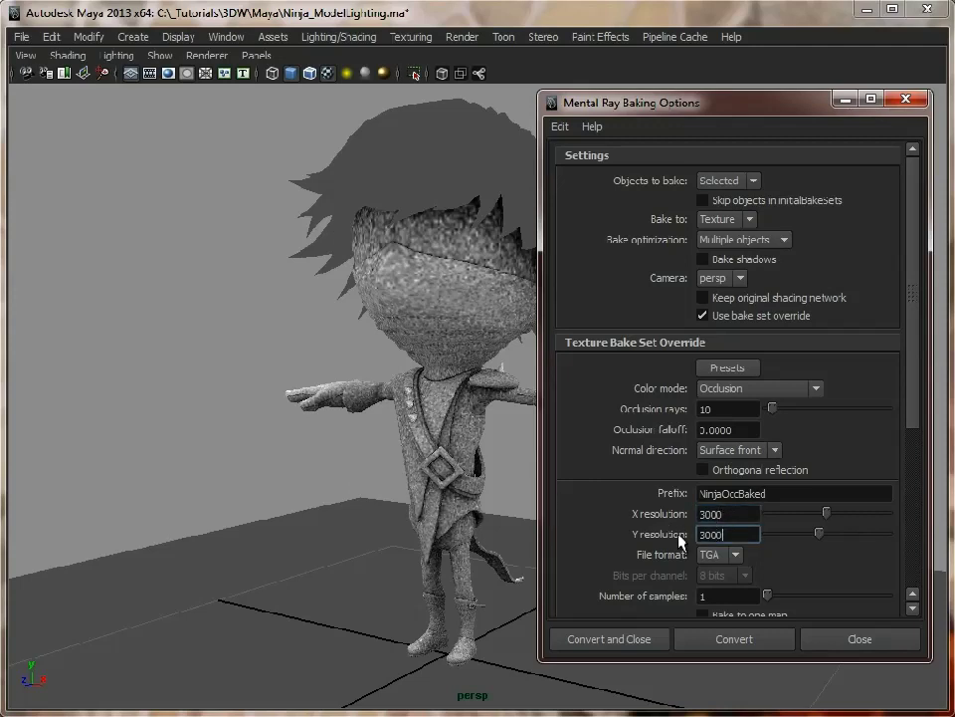
Raise the occlusion rays to 150, bake the selected body again and close the baking options.
{"action": "left_click", "coordinate": [741, 516]}
{"action": "left_click_drag", "start_coordinate": [713, 409], "coordinate": [694, 411]}
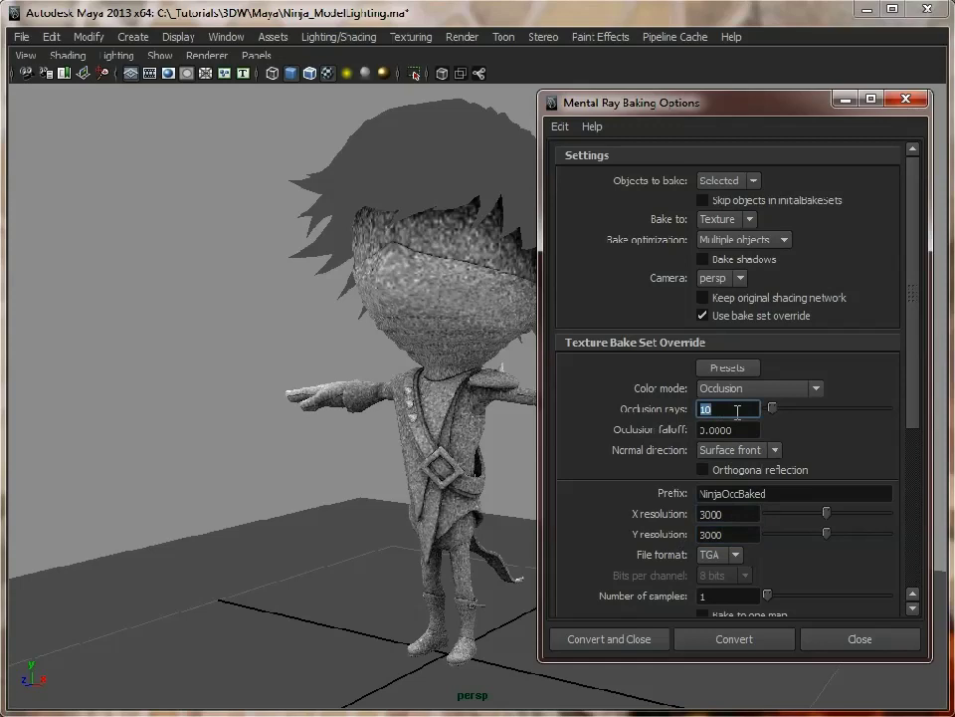
{"action": "type", "text": "150"}
{"action": "key", "text": "Return"}
{"action": "left_click", "coordinate": [472, 604]}
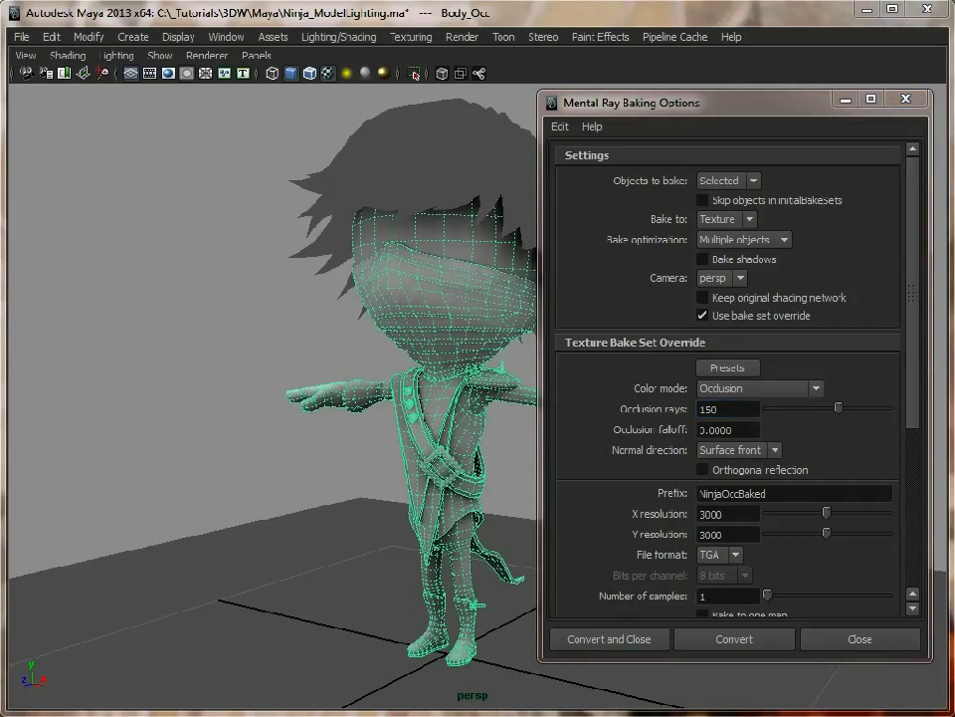
{"action": "left_click", "coordinate": [905, 99]}
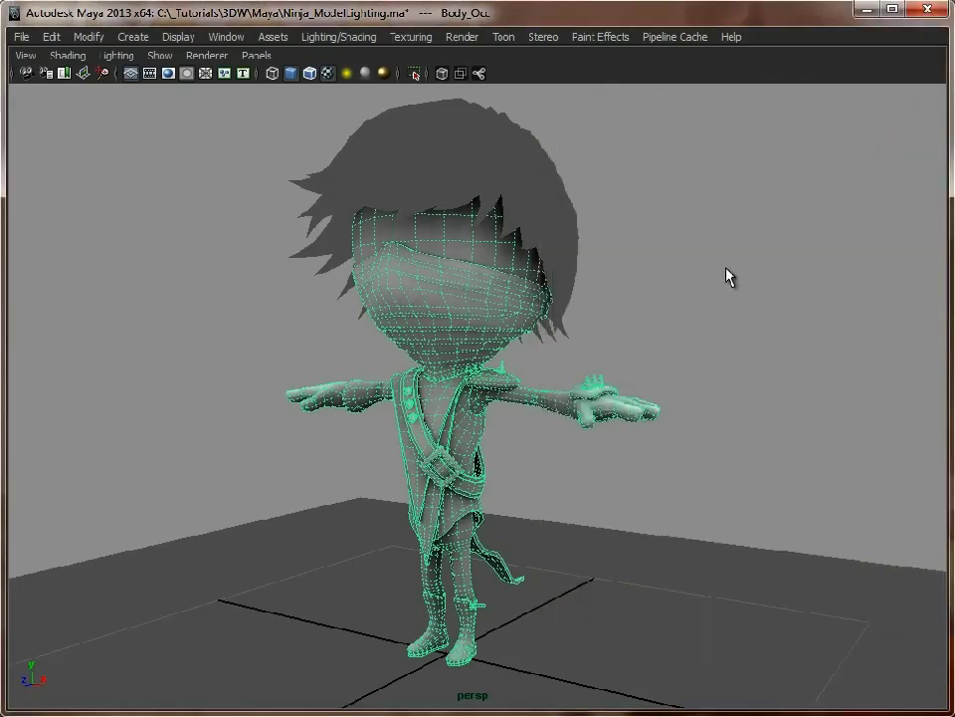
Deselect the body and examine the high-quality occlusion bake on the mask, strap spikes, shoulder and wrist guard.
{"action": "left_click", "coordinate": [725, 272]}
{"action": "left_click_drag", "start_coordinate": [288, 305], "coordinate": [632, 398], "text": "alt"}
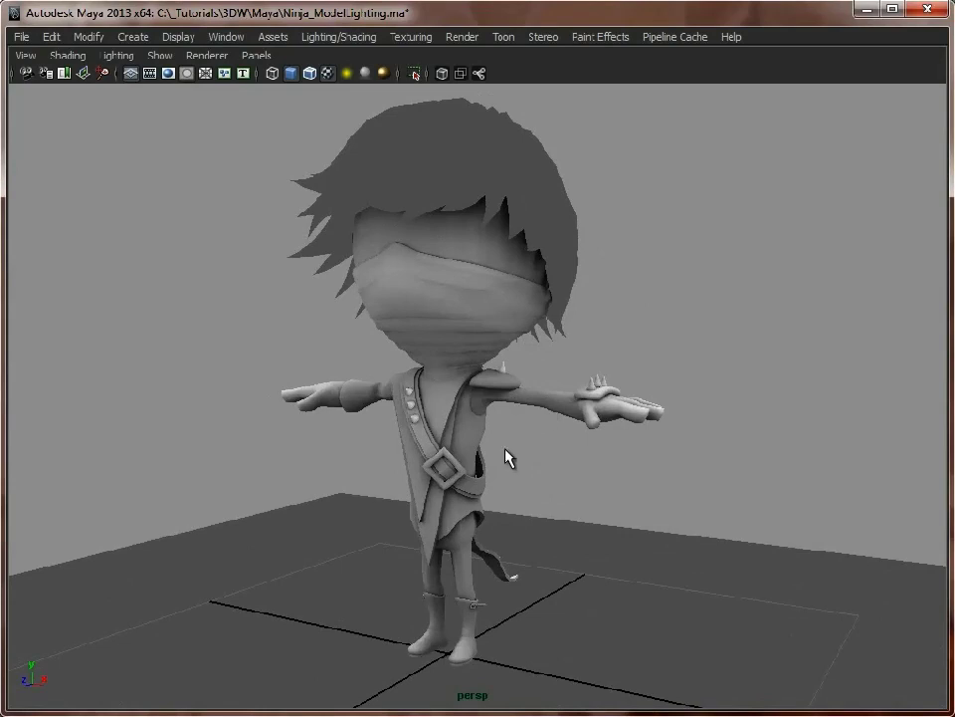
{"action": "right_click_drag", "start_coordinate": [505, 416], "coordinate": [826, 463], "text": "alt"}
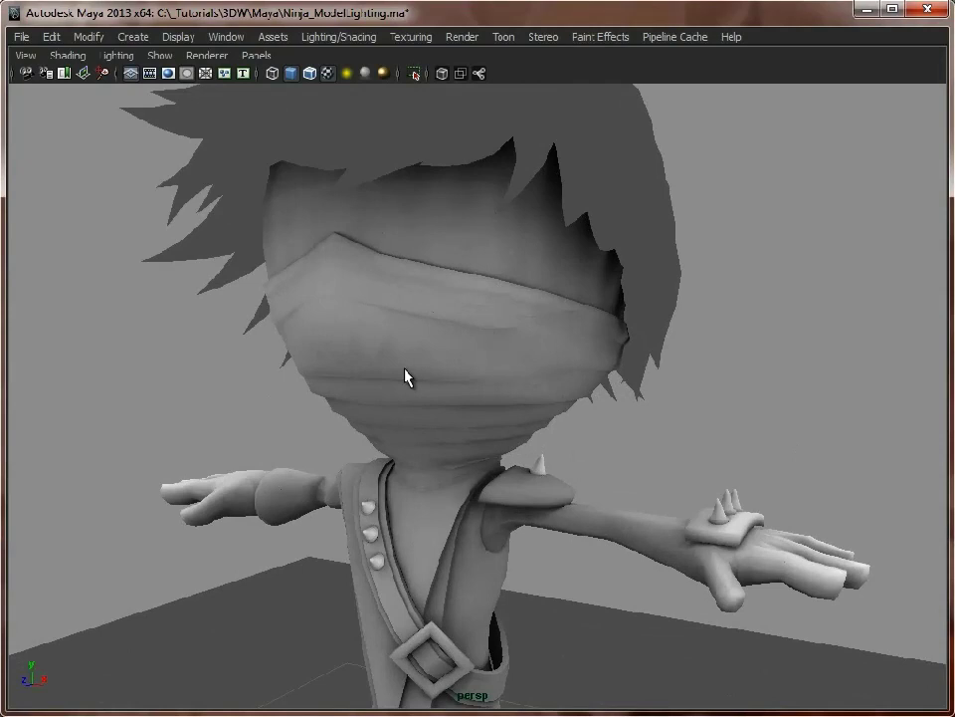
{"action": "left_click_drag", "start_coordinate": [554, 517], "coordinate": [567, 459], "text": "alt"}
{"action": "left_click_drag", "start_coordinate": [394, 387], "coordinate": [427, 399], "text": "alt"}
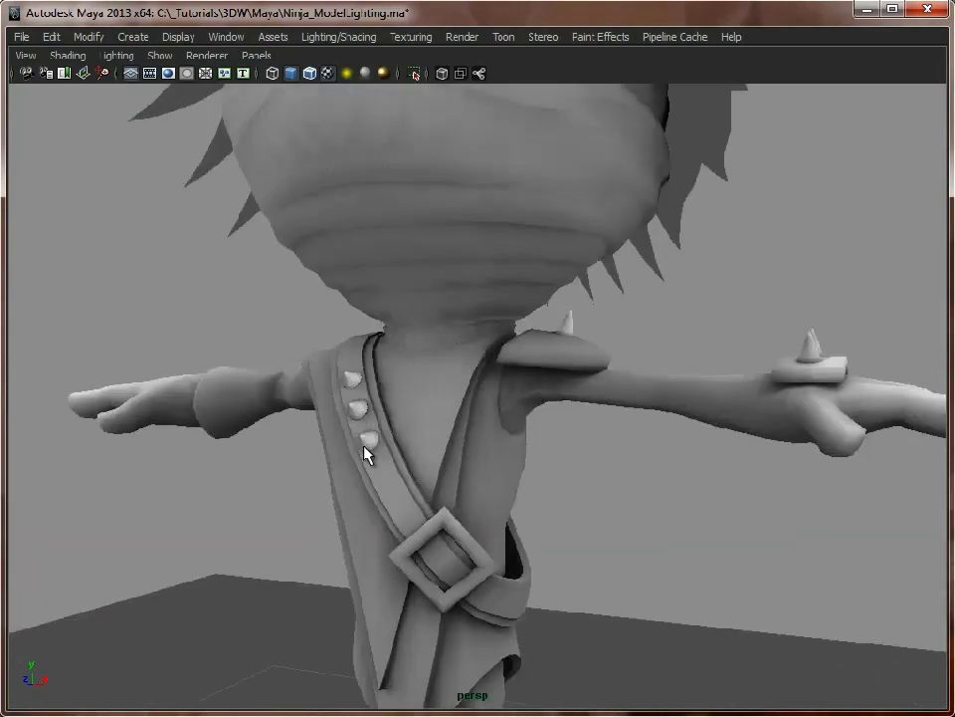
{"action": "left_click_drag", "start_coordinate": [359, 444], "coordinate": [472, 392], "text": "alt"}
{"action": "left_click_drag", "start_coordinate": [702, 444], "coordinate": [802, 433], "text": "alt"}
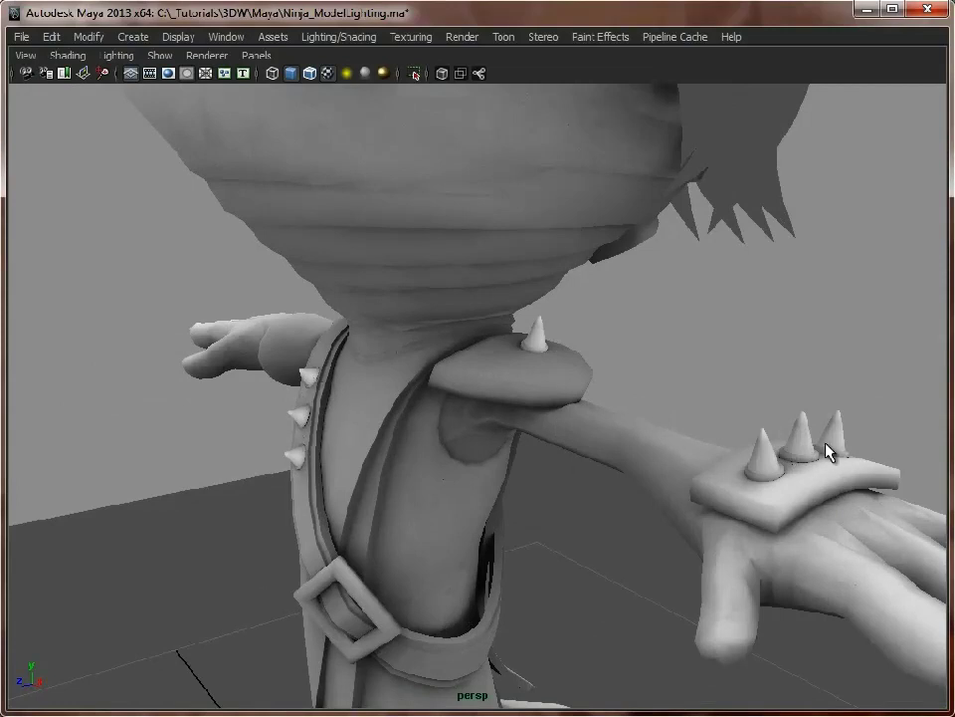
{"action": "right_click_drag", "start_coordinate": [808, 446], "coordinate": [496, 456], "text": "alt"}
{"action": "mouse_move", "coordinate": [532, 513]}
{"action": "left_mouse_down", "text": "alt"}
{"action": "mouse_move", "coordinate": [345, 494]}
{"action": "mouse_move", "coordinate": [533, 496]}
{"action": "left_mouse_up", "text": "alt"}
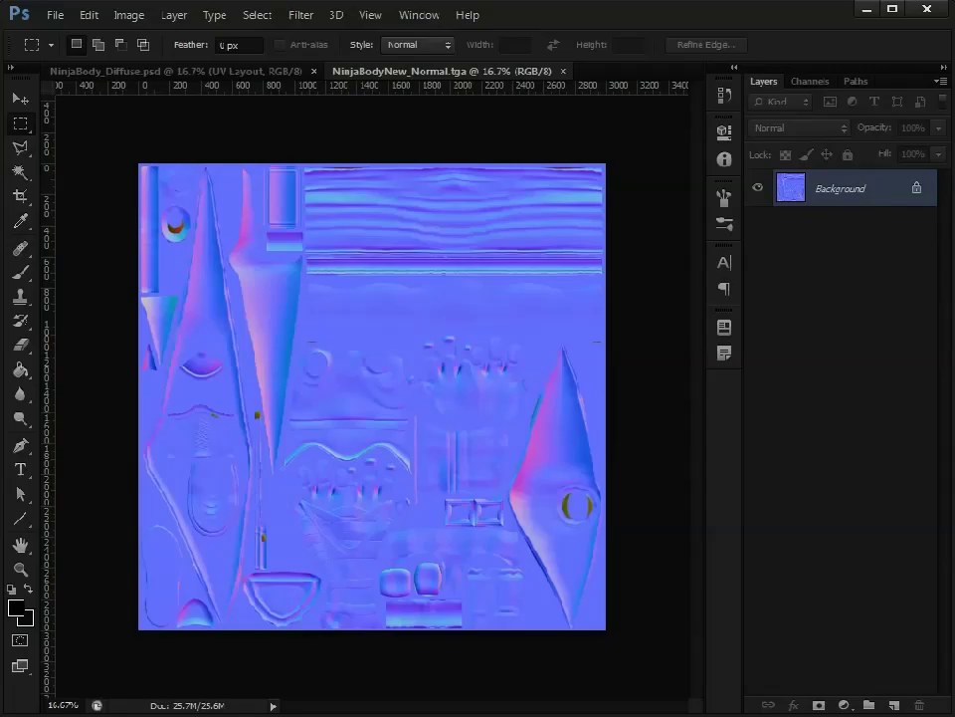
Switch to NinjaBody_Diffuse.psd in Photoshop, show the Occlusion layer and examine the baked occlusion around the hands and torso.
{"action": "left_click", "coordinate": [211, 74]}
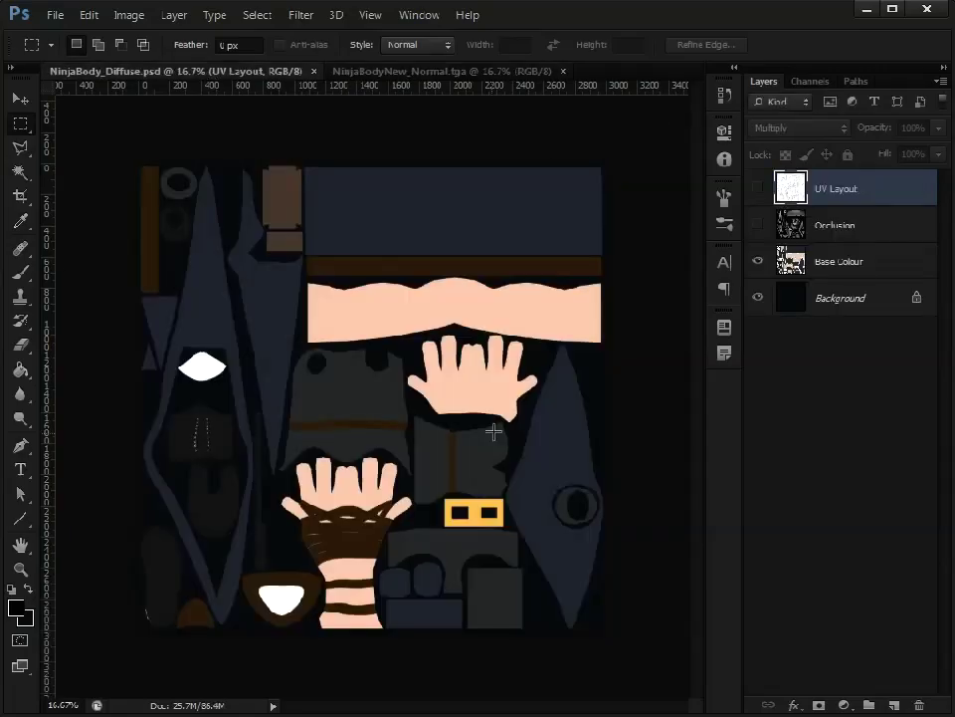
{"action": "left_click", "coordinate": [760, 189]}
{"action": "left_click", "coordinate": [759, 189]}
{"action": "left_click", "coordinate": [759, 190]}
{"action": "left_click", "coordinate": [760, 190]}
{"action": "left_click", "coordinate": [759, 226]}
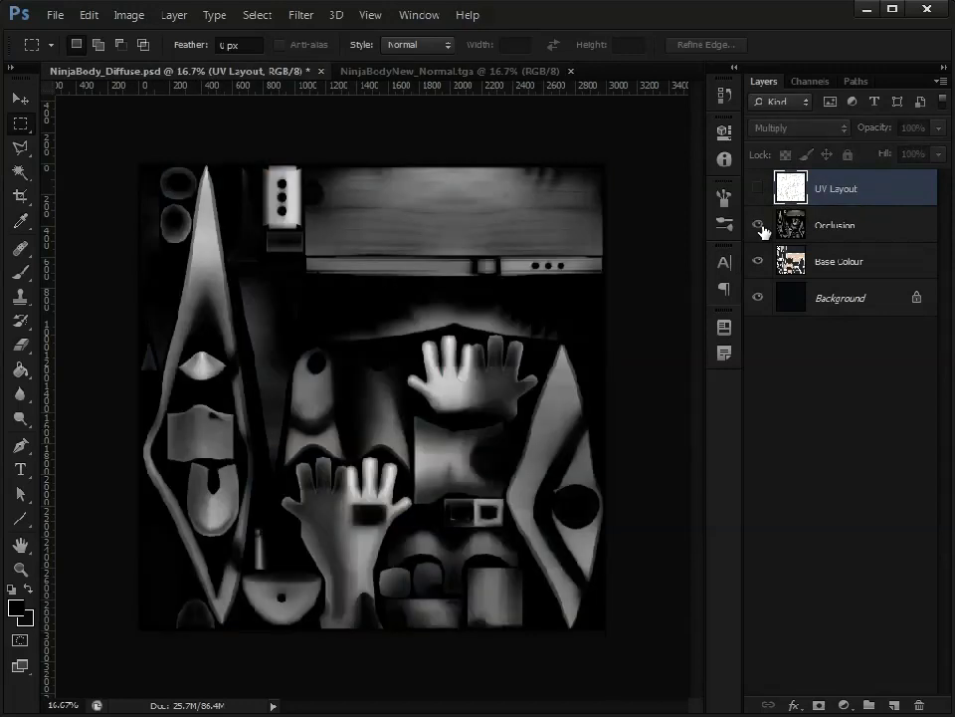
{"action": "left_click", "coordinate": [20, 568]}
{"action": "left_click", "coordinate": [416, 508]}
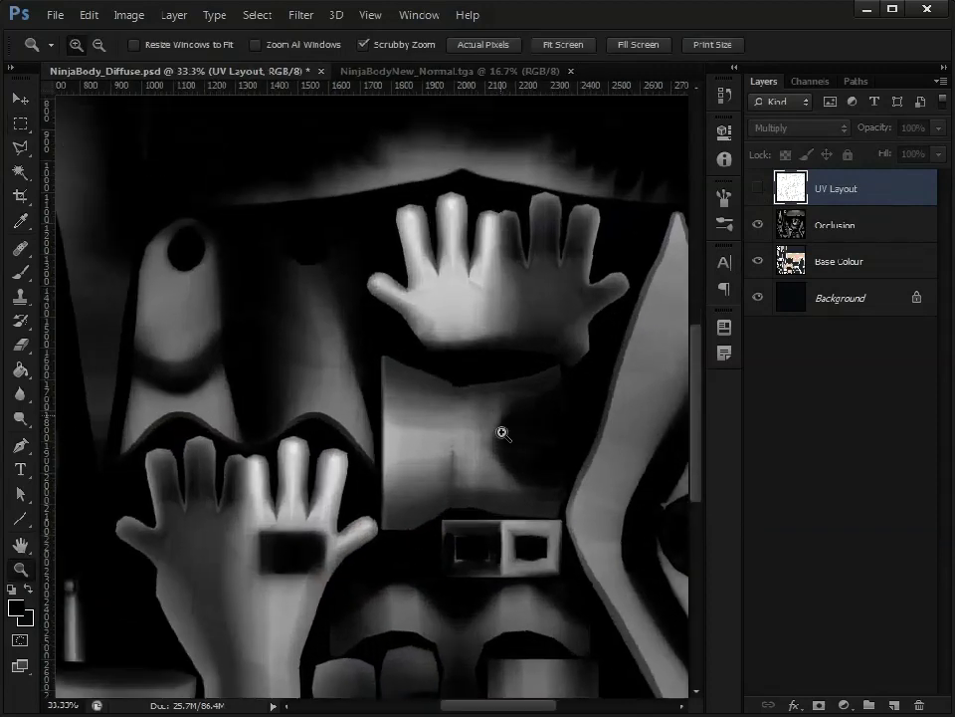
{"action": "left_click", "coordinate": [311, 302], "text": "alt"}
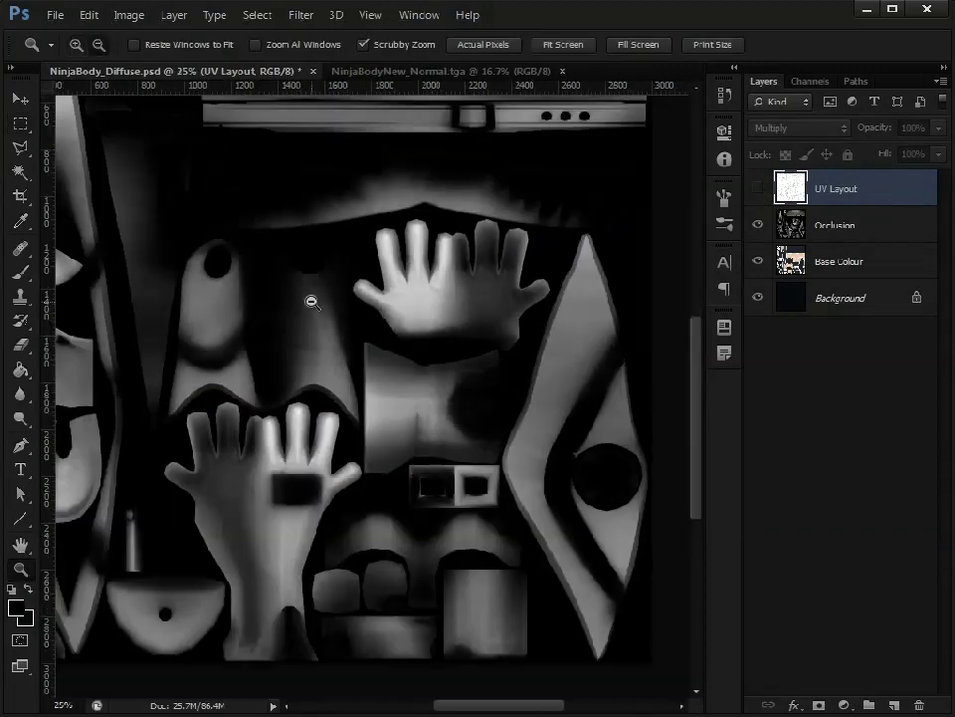
{"action": "left_click", "coordinate": [312, 302], "text": "alt"}
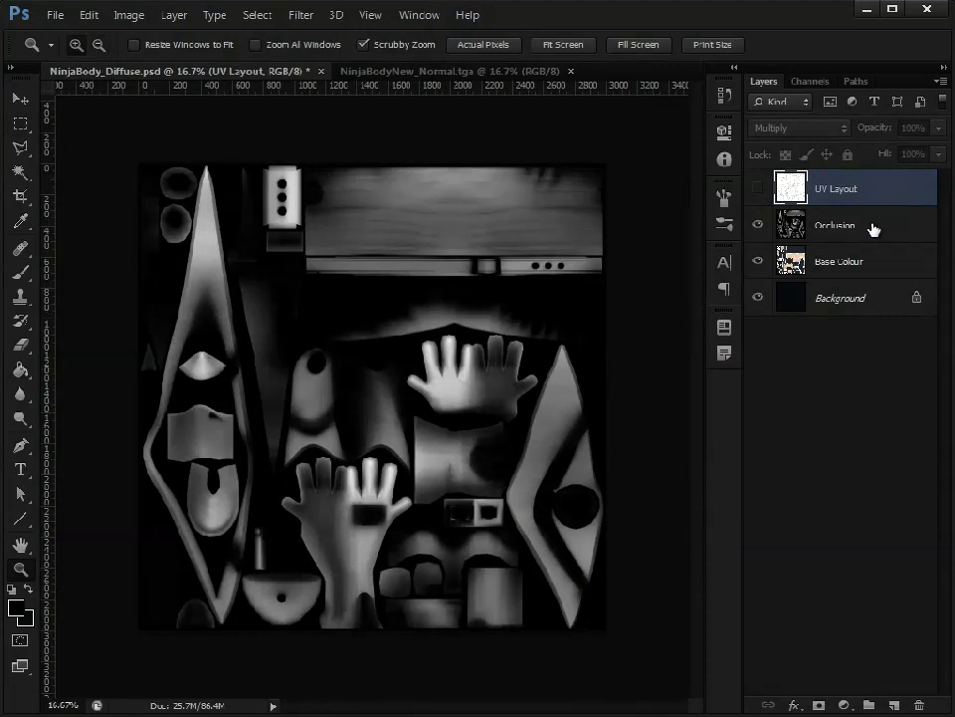
Make Occlusion the active layer and save the diffuse document.
{"action": "left_click", "coordinate": [796, 225]}
{"action": "left_click_drag", "start_coordinate": [821, 224], "coordinate": [841, 239]}
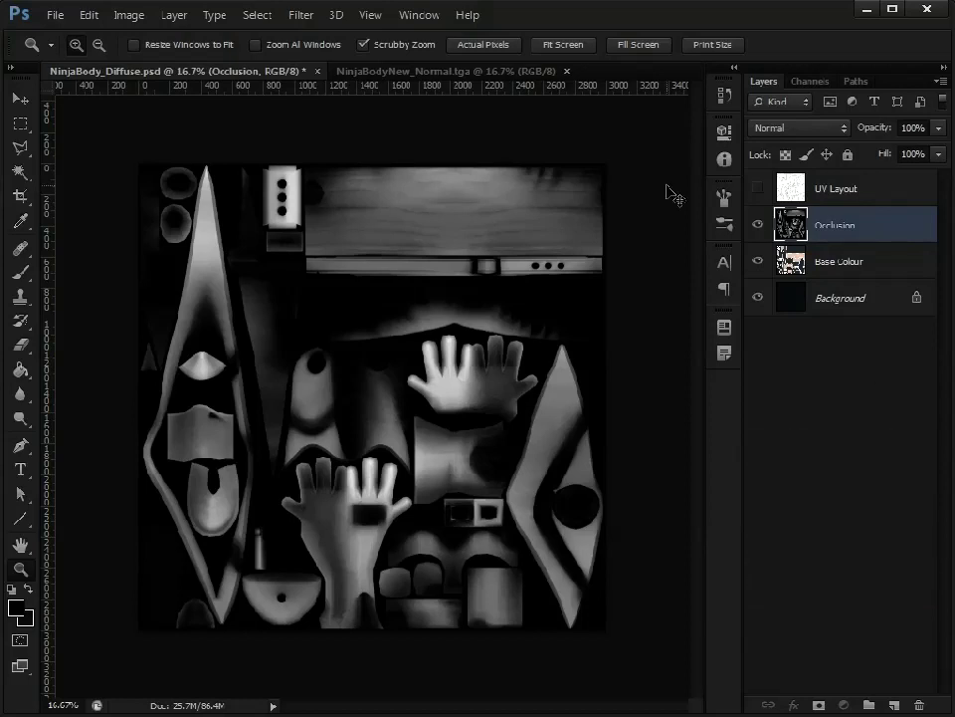
{"action": "key", "text": "ctrl+s"}
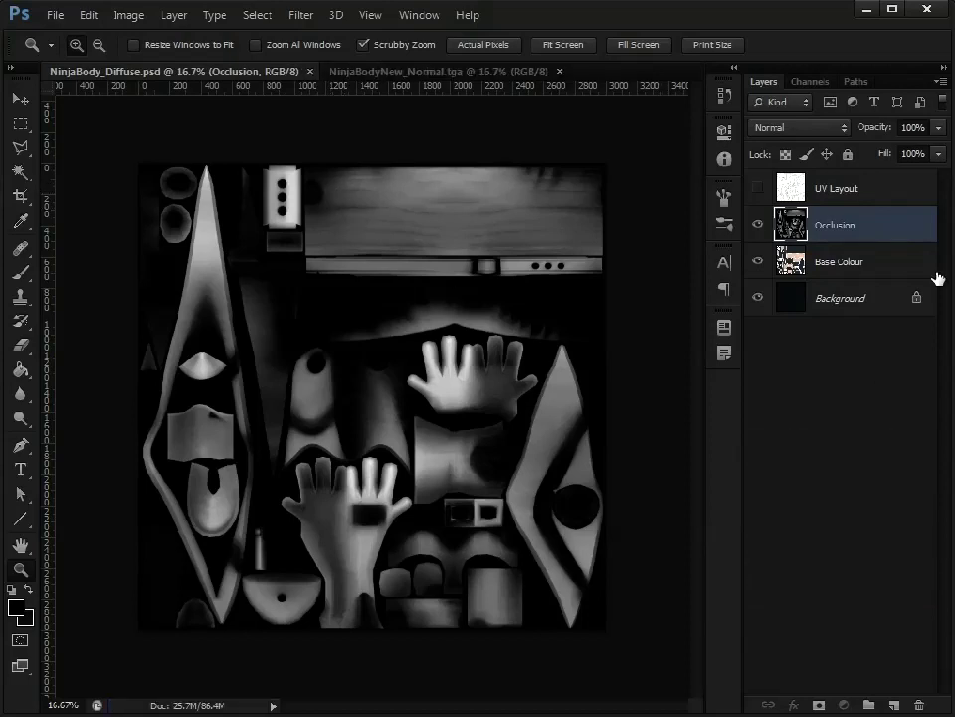
With the UV Layout and Occlusion layers hidden, select the empty area around the shells on the Base Colour layer with the Magic Wand.
{"action": "left_click", "coordinate": [832, 188]}
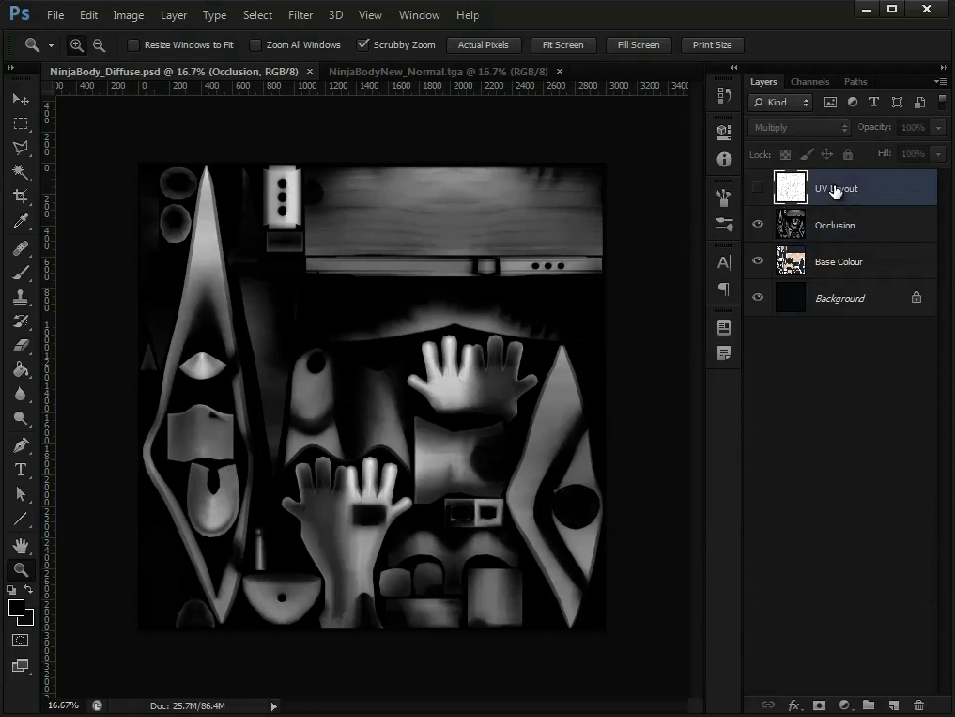
{"action": "left_click", "coordinate": [757, 189]}
{"action": "key", "text": "shift+alt+m"}
{"action": "left_click", "coordinate": [19, 171]}
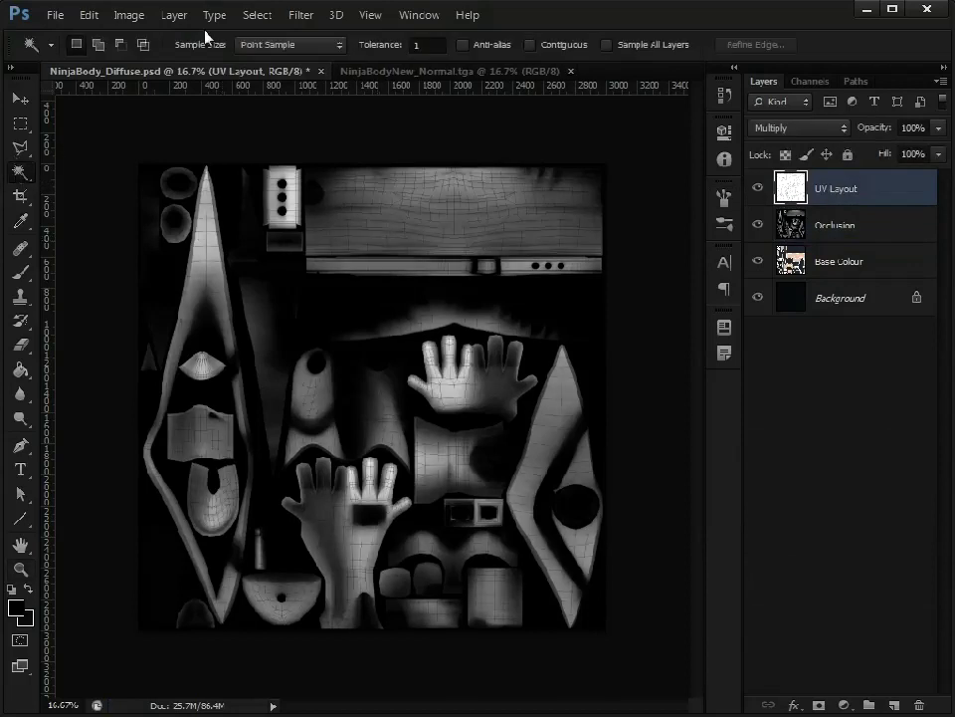
{"action": "left_click", "coordinate": [830, 265]}
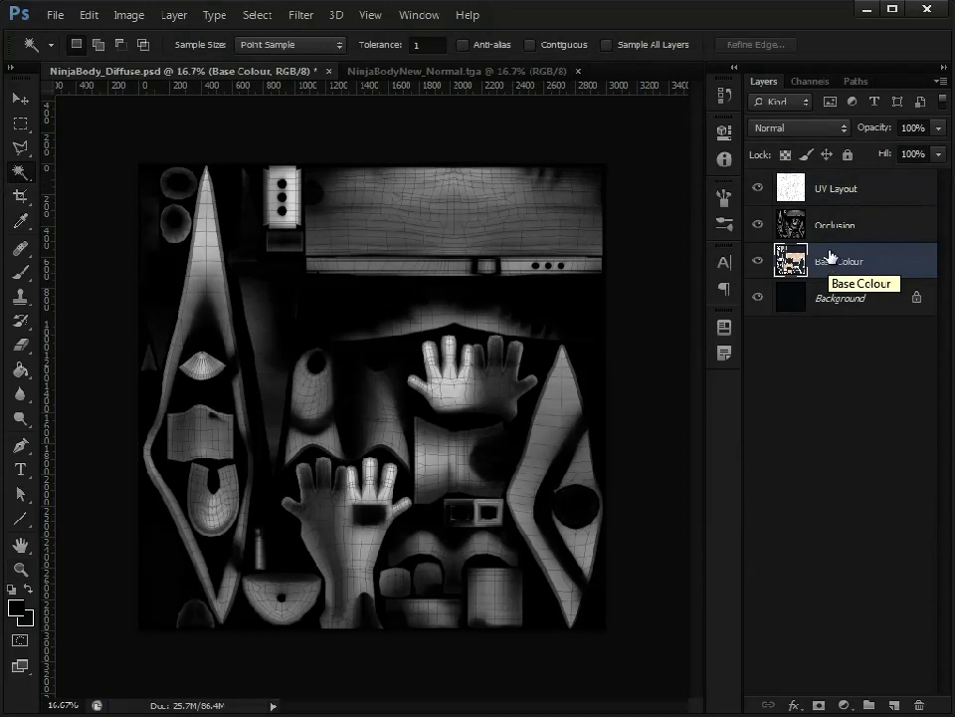
{"action": "left_click", "coordinate": [759, 188]}
{"action": "left_click", "coordinate": [759, 225]}
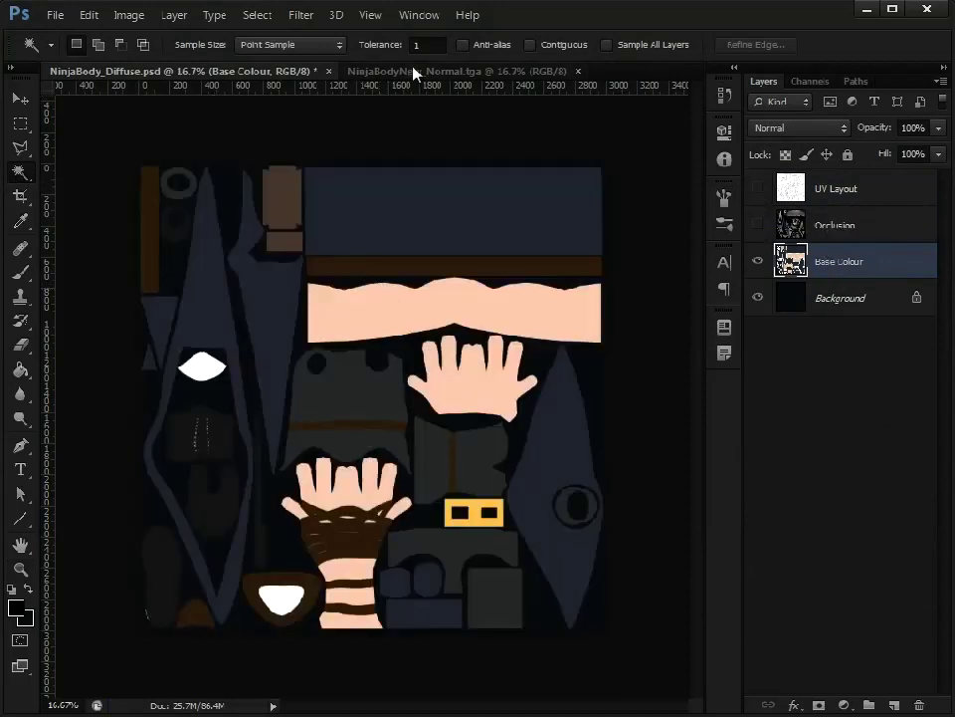
{"action": "left_click", "coordinate": [231, 202]}
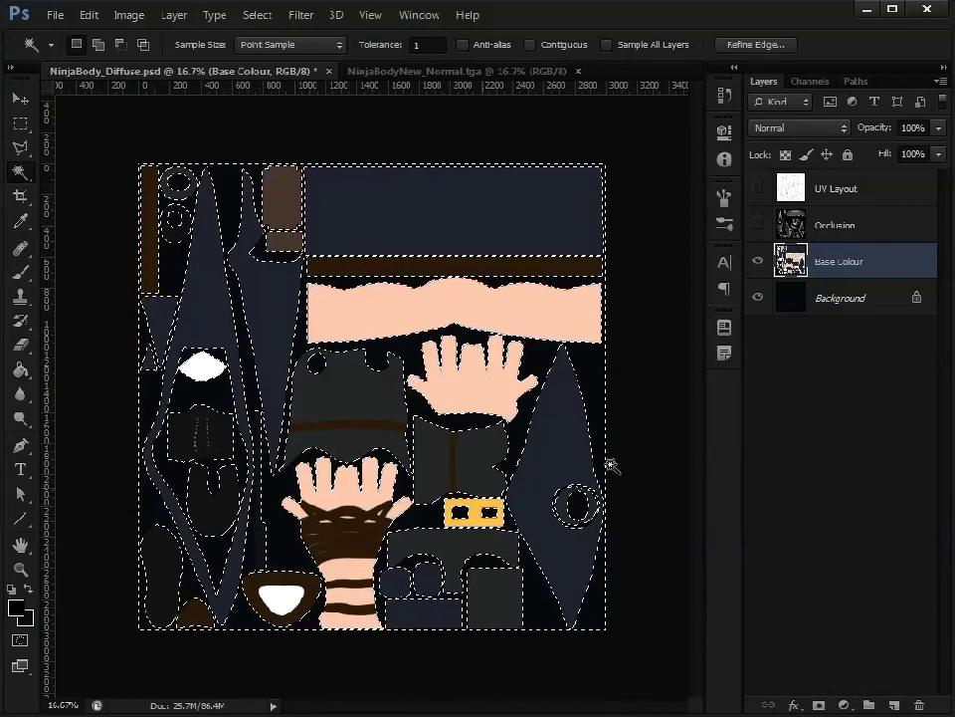
Expand the selection by 2 pixels and delete the selected area from the visible Occlusion layer.
{"action": "left_click", "coordinate": [758, 229]}
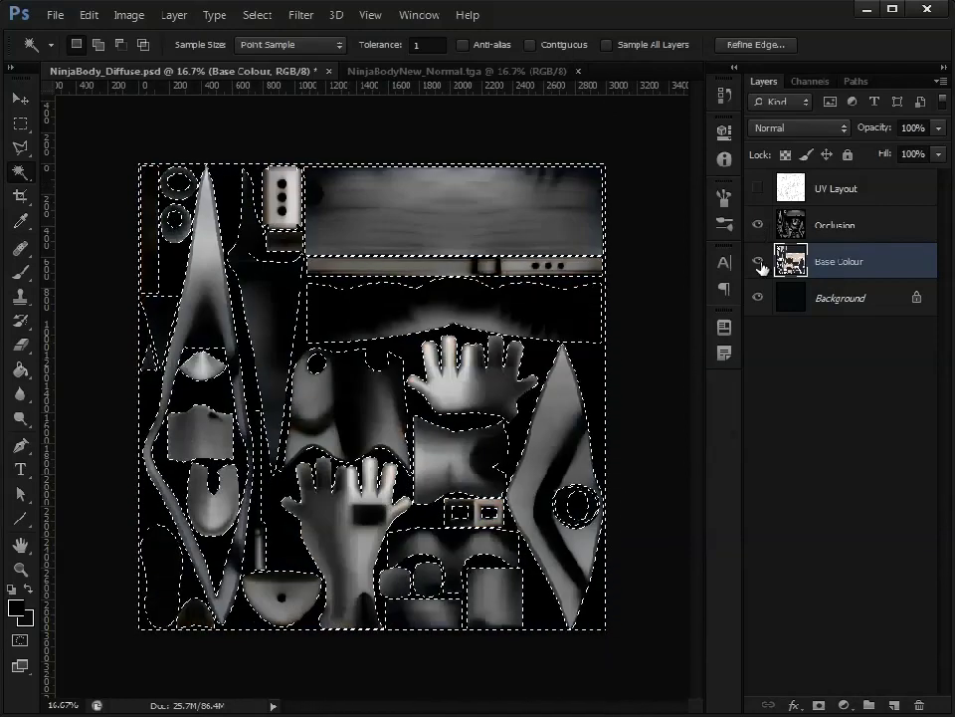
{"action": "left_click", "coordinate": [847, 221]}
{"action": "left_click", "coordinate": [261, 15]}
{"action": "mouse_move", "coordinate": [289, 221]}
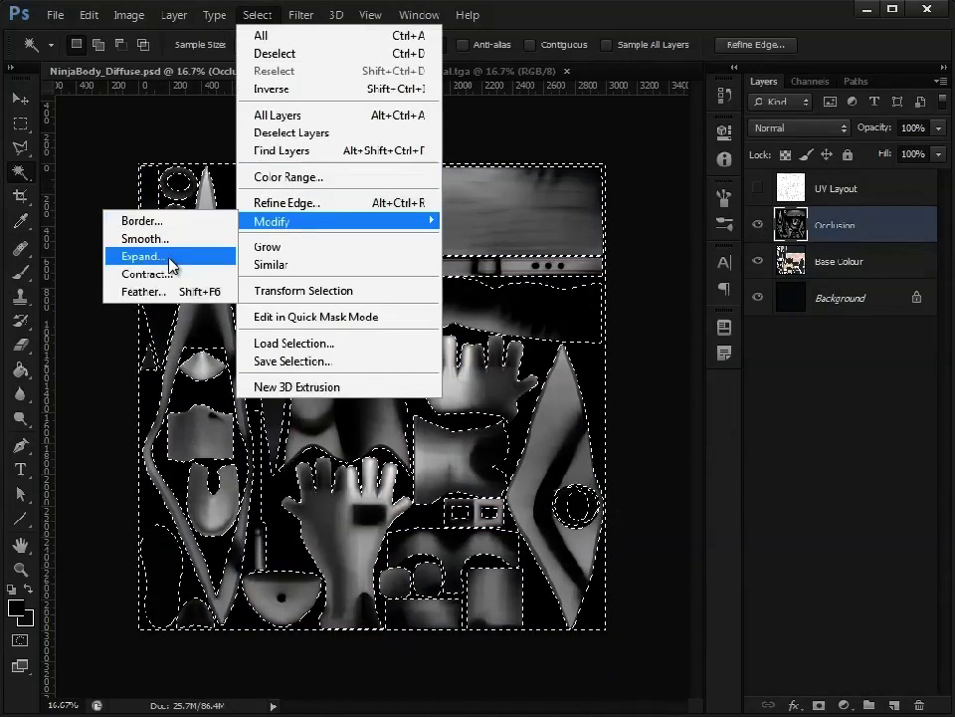
{"action": "left_click", "coordinate": [138, 255]}
{"action": "type", "text": "8"}
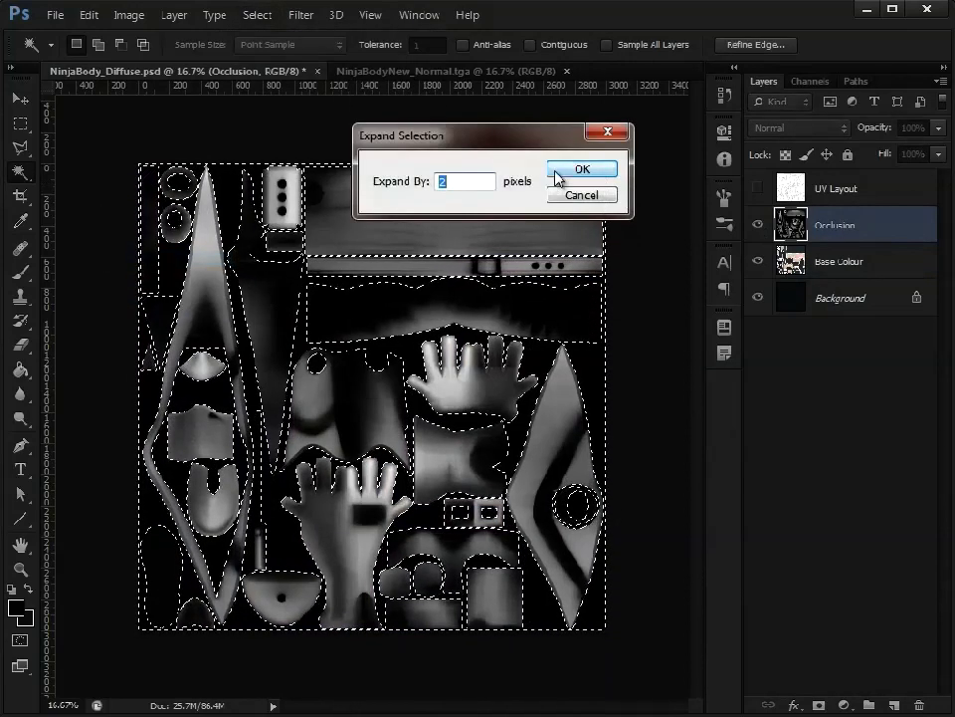
{"action": "left_click", "coordinate": [567, 171]}
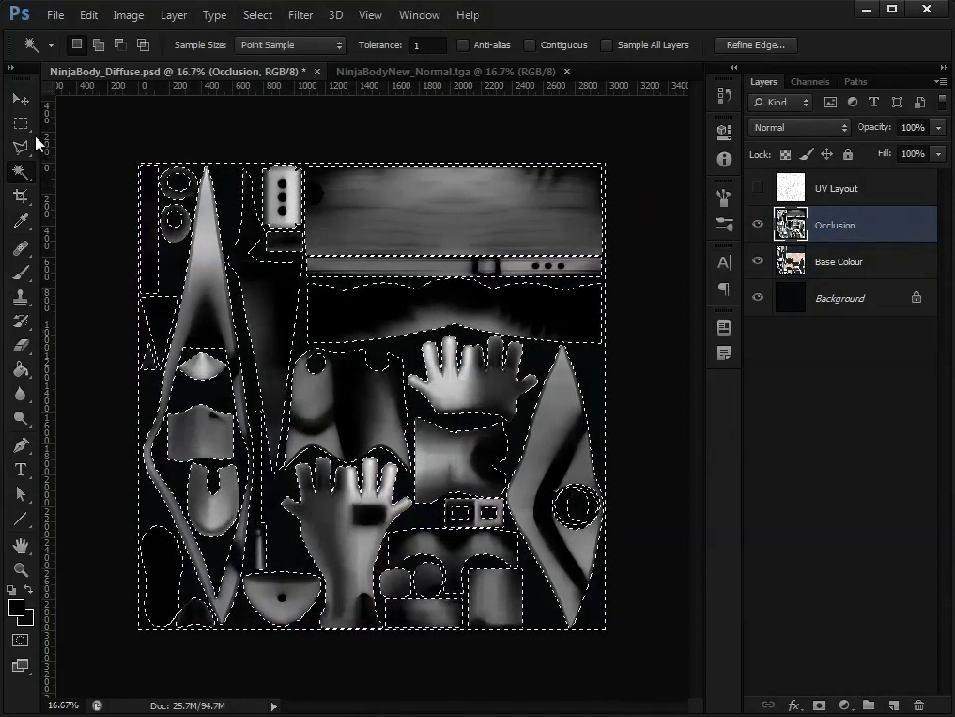
Clear the selection and hide the Base Colour and Background layers so only Occlusion is shown.
{"action": "left_click", "coordinate": [19, 123]}
{"action": "left_click", "coordinate": [758, 262]}
{"action": "left_click", "coordinate": [758, 299]}
{"action": "left_click", "coordinate": [455, 274]}
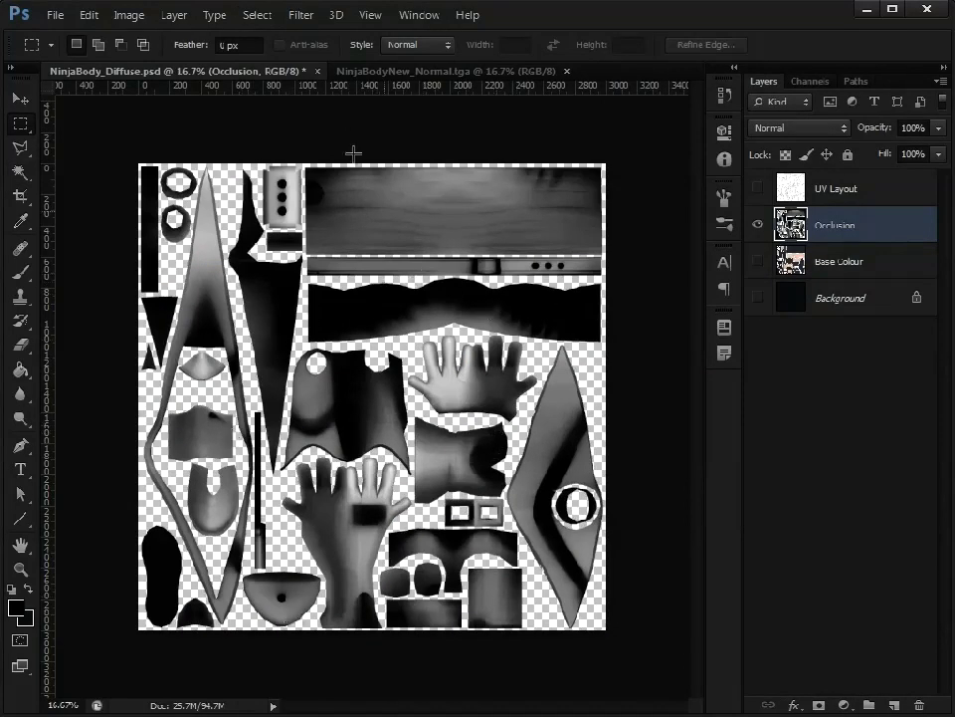
Fill the transparent gaps on the Occlusion layer with the Flaming Pear Solidify A filter.
{"action": "left_click", "coordinate": [301, 15]}
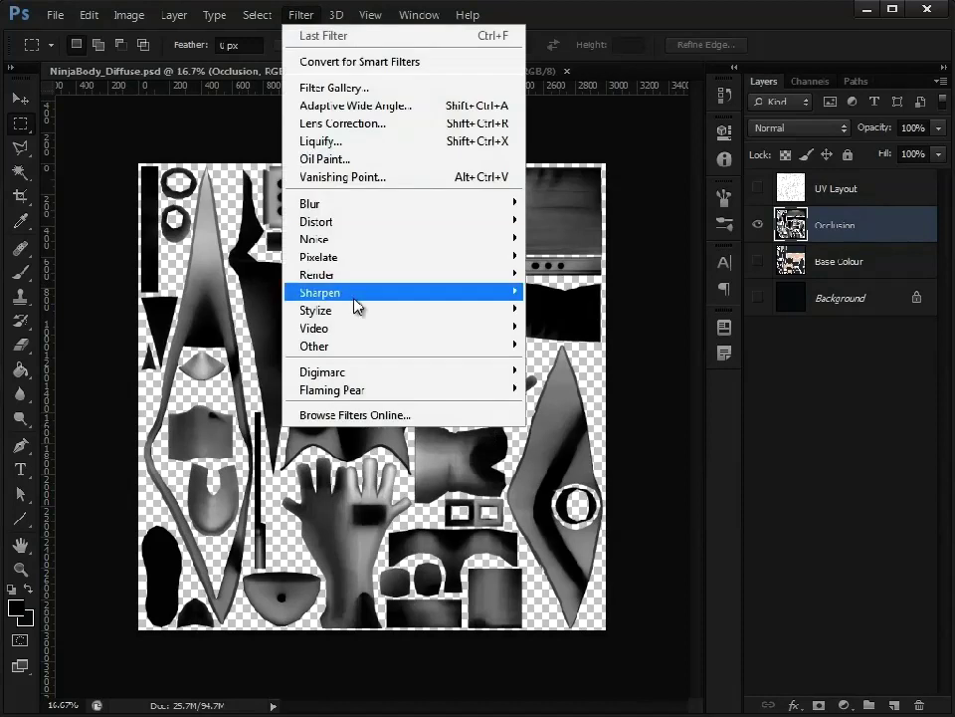
{"action": "mouse_move", "coordinate": [294, 390]}
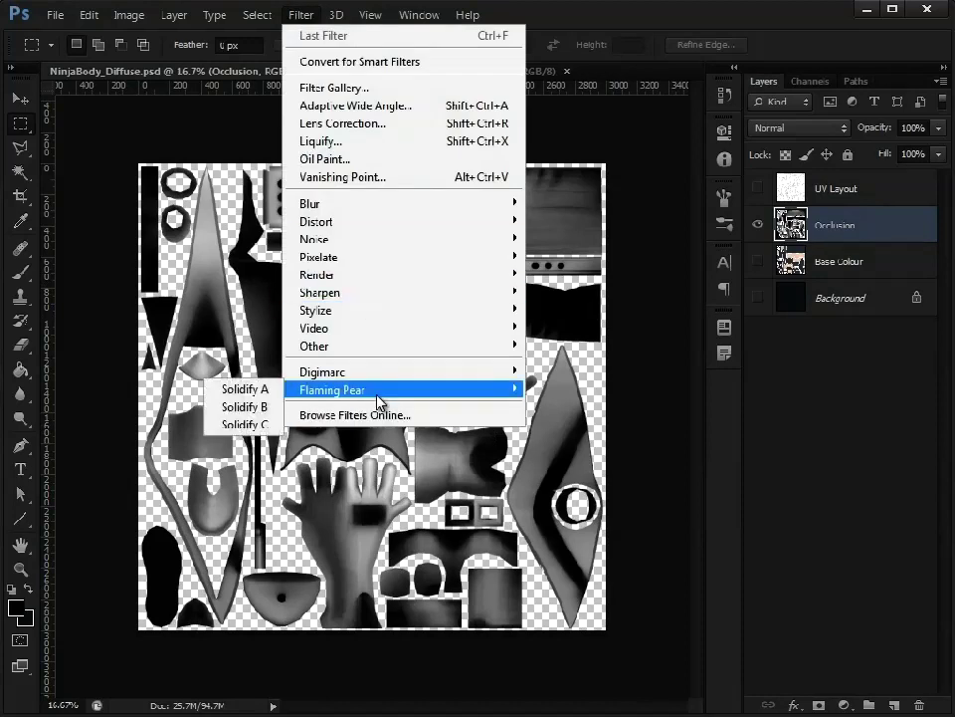
{"action": "left_click", "coordinate": [254, 390]}
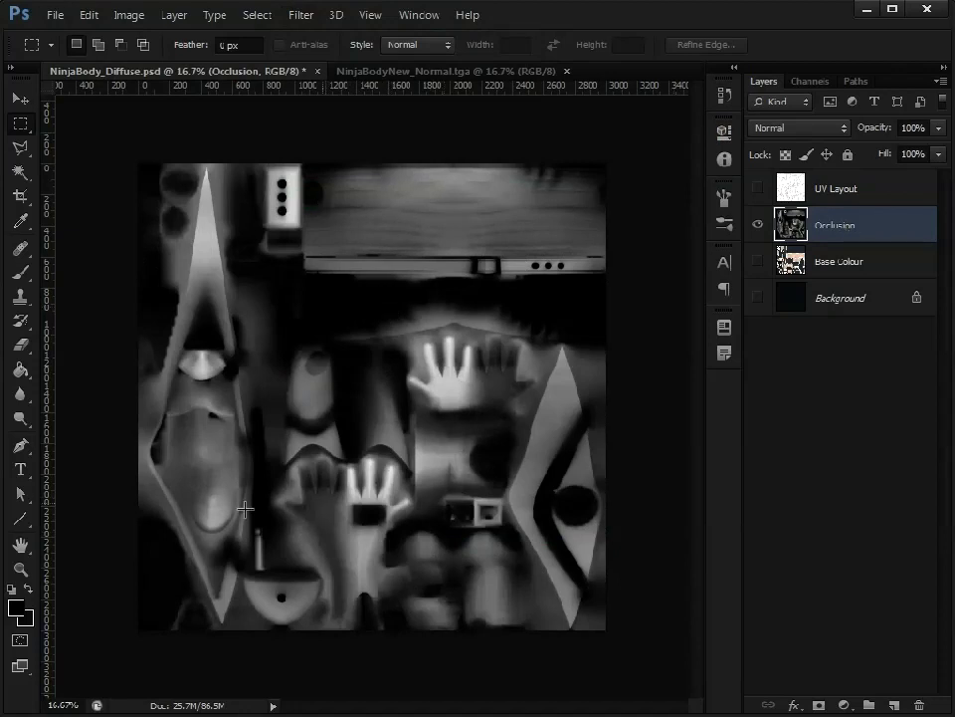
Start a Surface Blur on the Occlusion layer and compare its preview at 50% on the shell near the texture's lower edge.
{"action": "left_click", "coordinate": [20, 568]}
{"action": "left_click", "coordinate": [525, 515]}
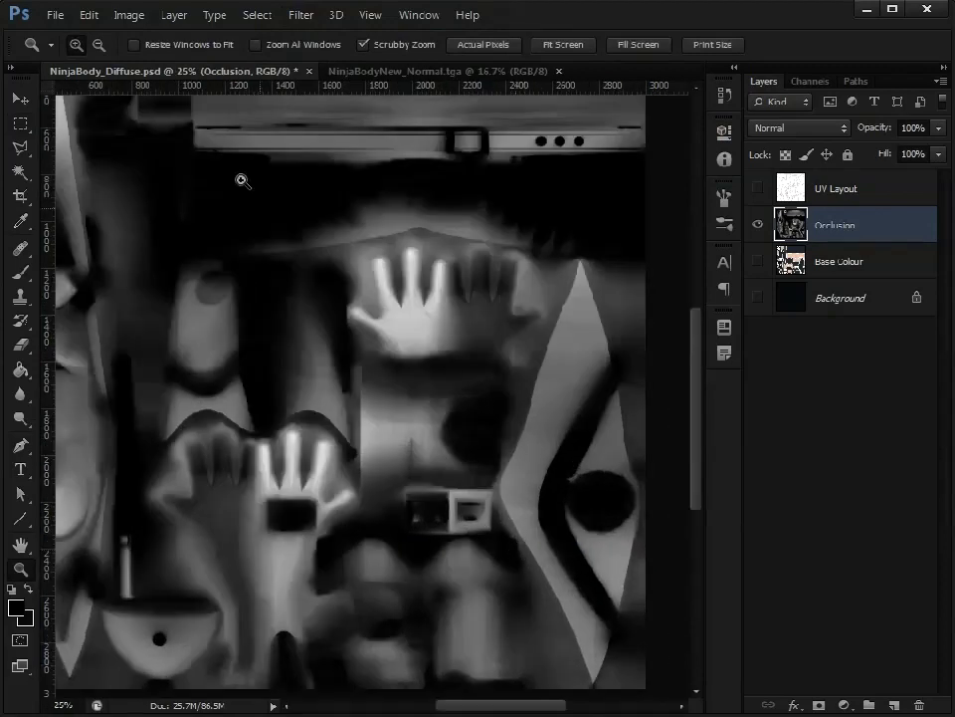
{"action": "left_click", "coordinate": [301, 15]}
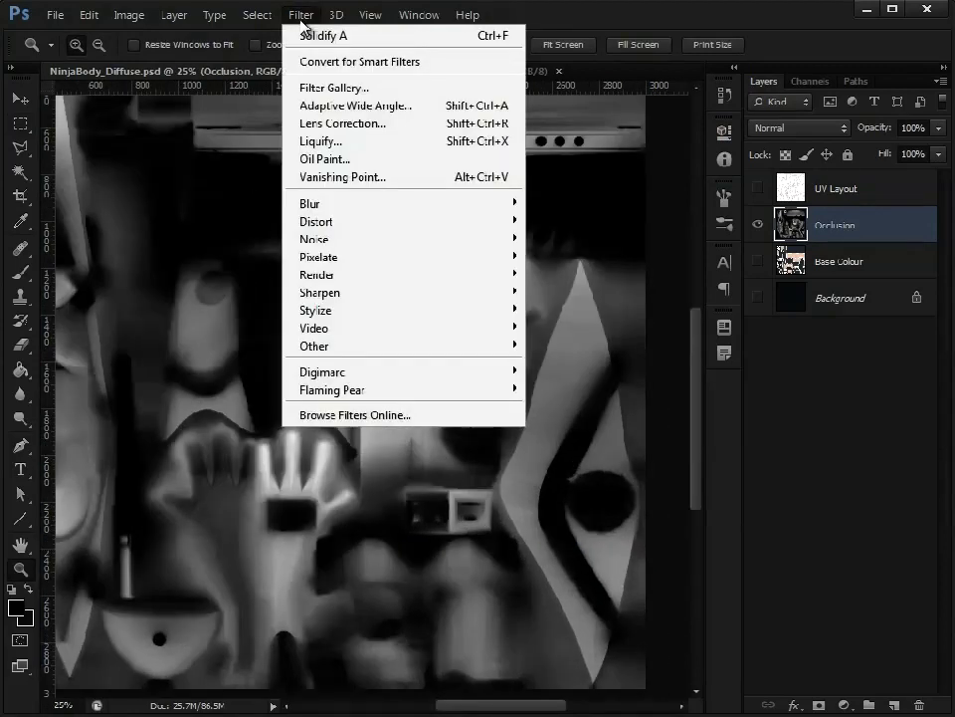
{"action": "mouse_move", "coordinate": [349, 206]}
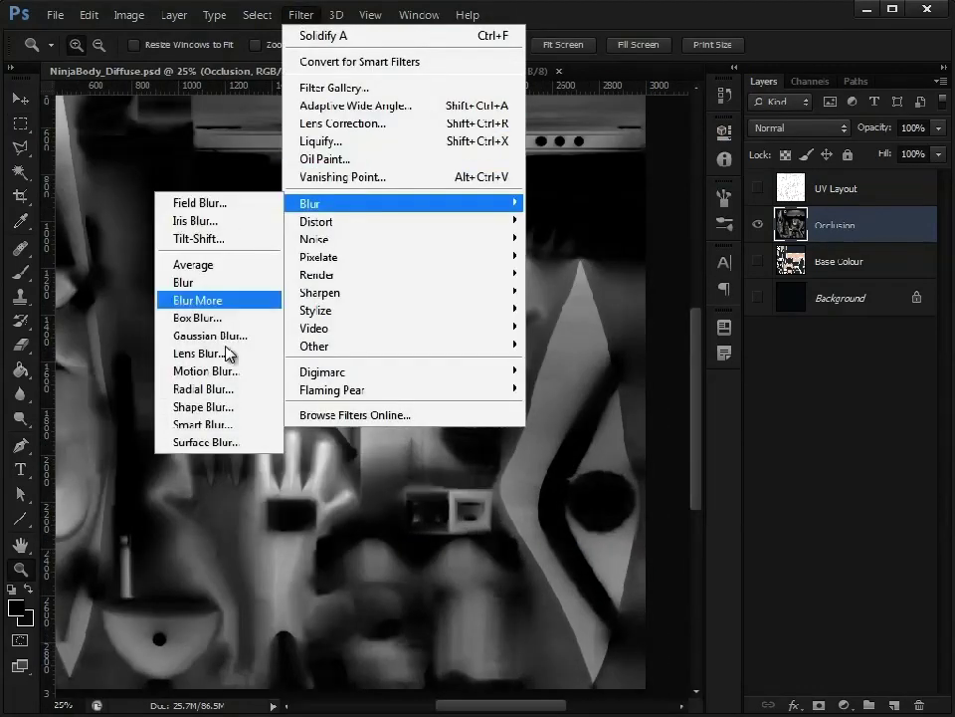
{"action": "left_click", "coordinate": [223, 444]}
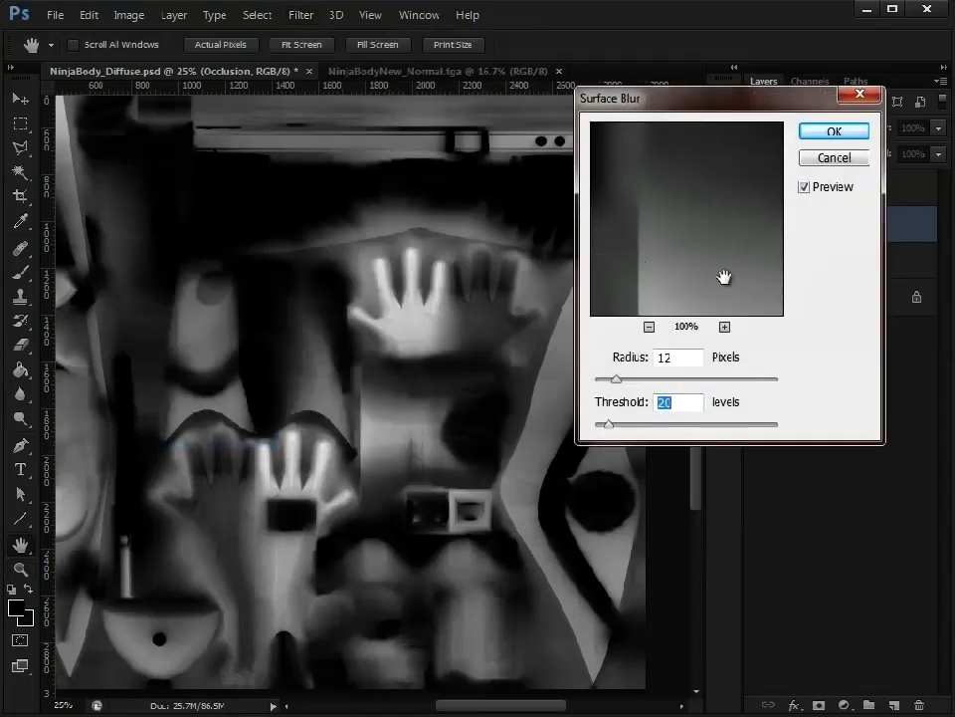
{"action": "mouse_move", "coordinate": [732, 248]}
{"action": "left_mouse_down"}
{"action": "mouse_move", "coordinate": [656, 160]}
{"action": "mouse_move", "coordinate": [712, 265]}
{"action": "mouse_move", "coordinate": [730, 253]}
{"action": "mouse_move", "coordinate": [678, 203]}
{"action": "mouse_move", "coordinate": [733, 200]}
{"action": "mouse_move", "coordinate": [683, 203]}
{"action": "mouse_move", "coordinate": [692, 193]}
{"action": "mouse_move", "coordinate": [714, 245]}
{"action": "left_mouse_up"}
{"action": "left_click", "coordinate": [804, 188]}
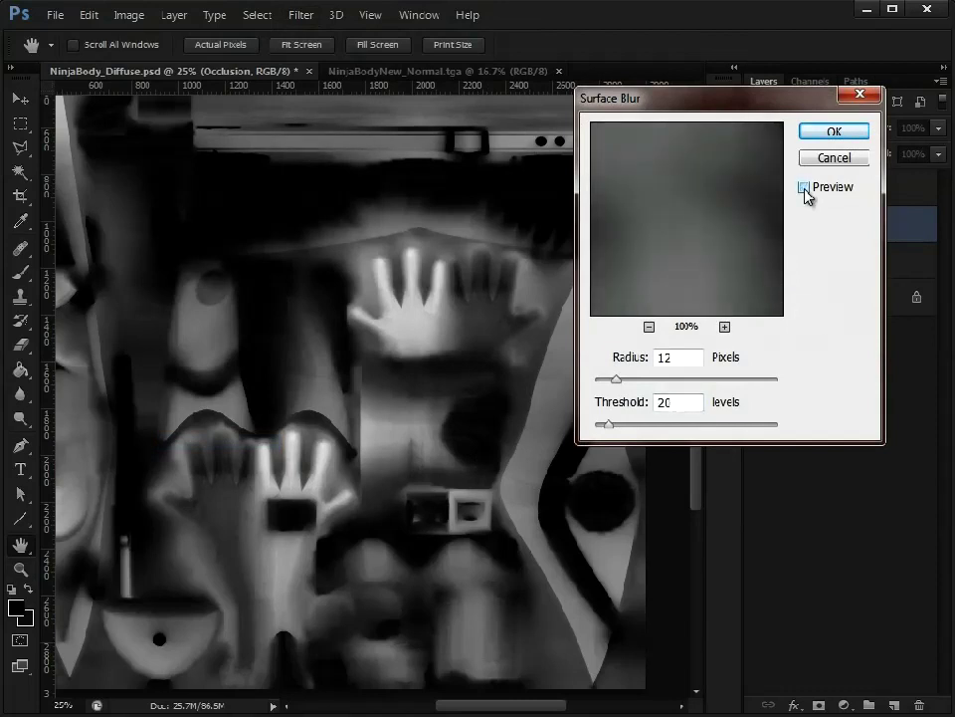
{"action": "left_click", "coordinate": [475, 638]}
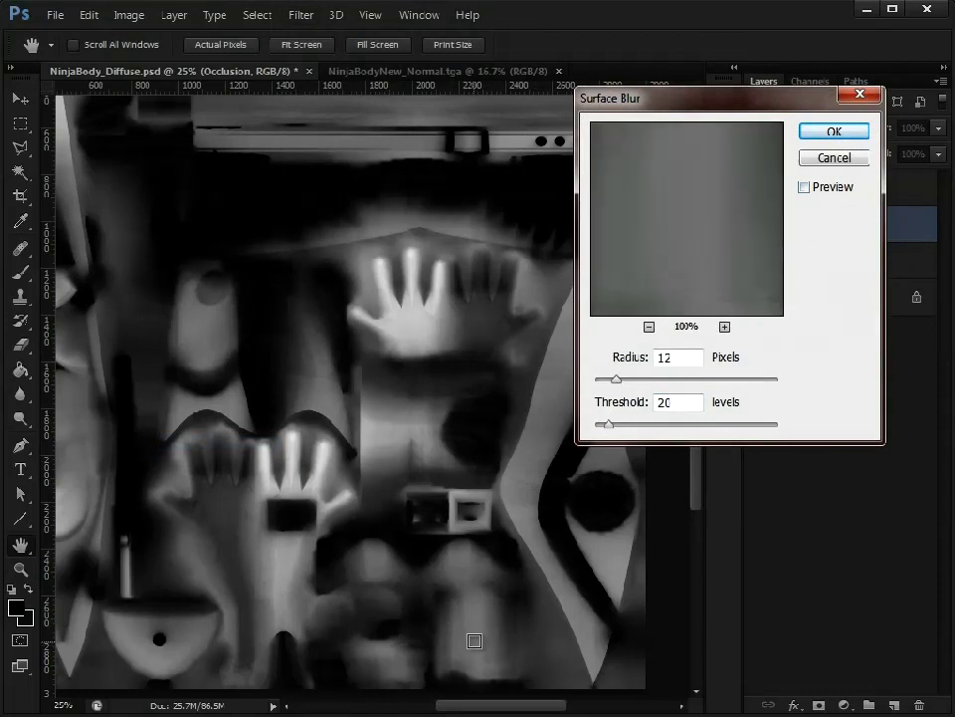
{"action": "left_click", "coordinate": [649, 327]}
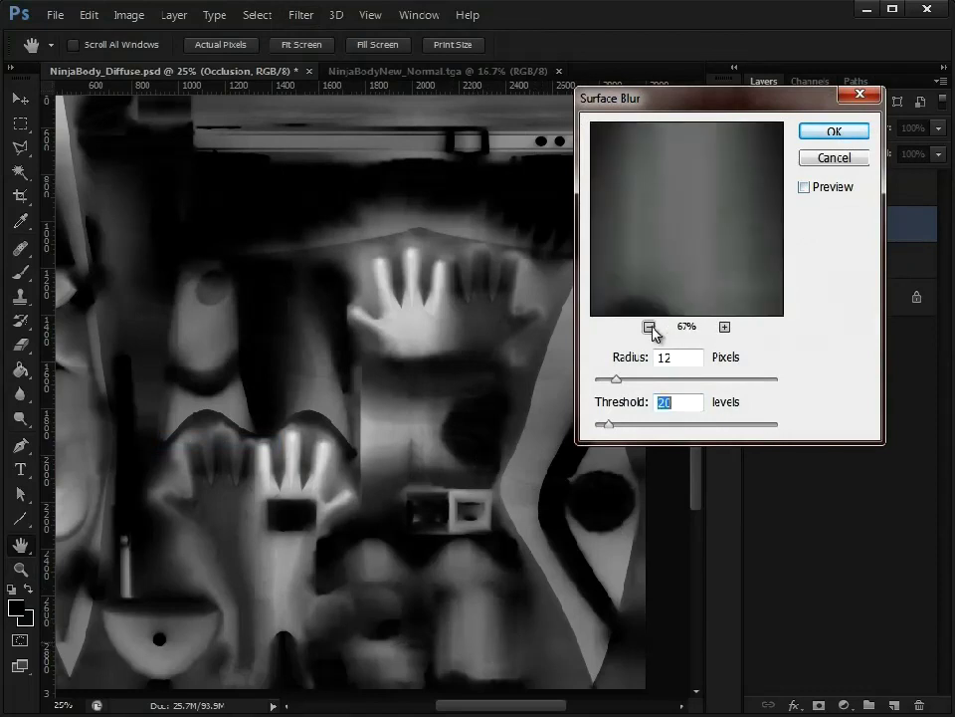
{"action": "left_click", "coordinate": [649, 326]}
{"action": "left_click", "coordinate": [804, 188]}
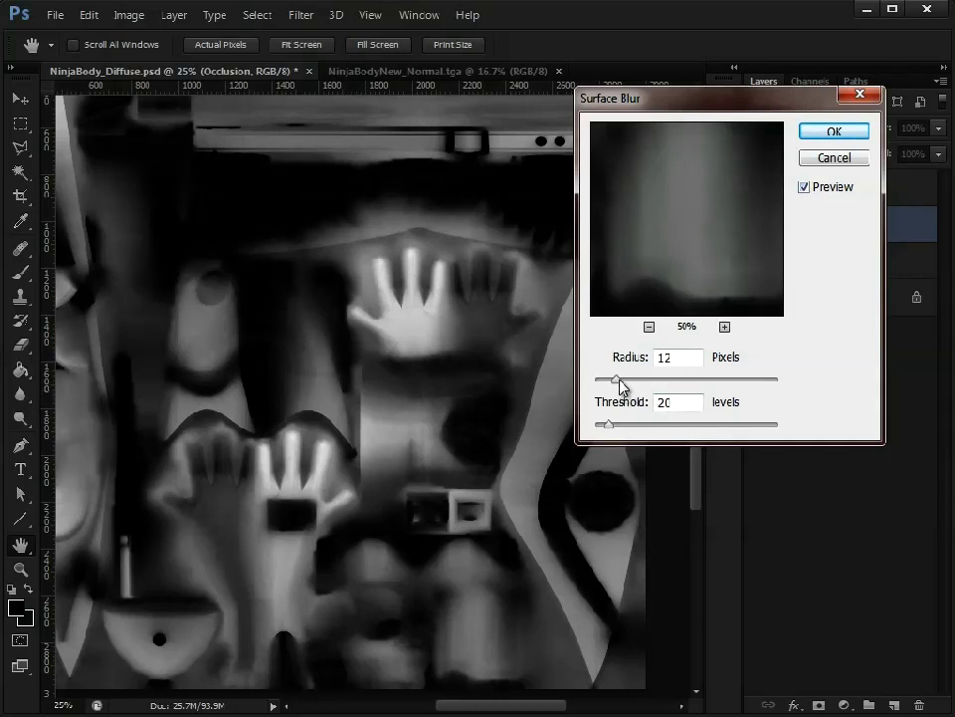
Set the Surface Blur radius to 18 pixels and threshold to 24 levels, and apply the blur.
{"action": "mouse_move", "coordinate": [618, 381]}
{"action": "left_mouse_down"}
{"action": "mouse_move", "coordinate": [608, 385]}
{"action": "mouse_move", "coordinate": [606, 424]}
{"action": "mouse_move", "coordinate": [616, 384]}
{"action": "mouse_move", "coordinate": [629, 386]}
{"action": "left_mouse_up"}
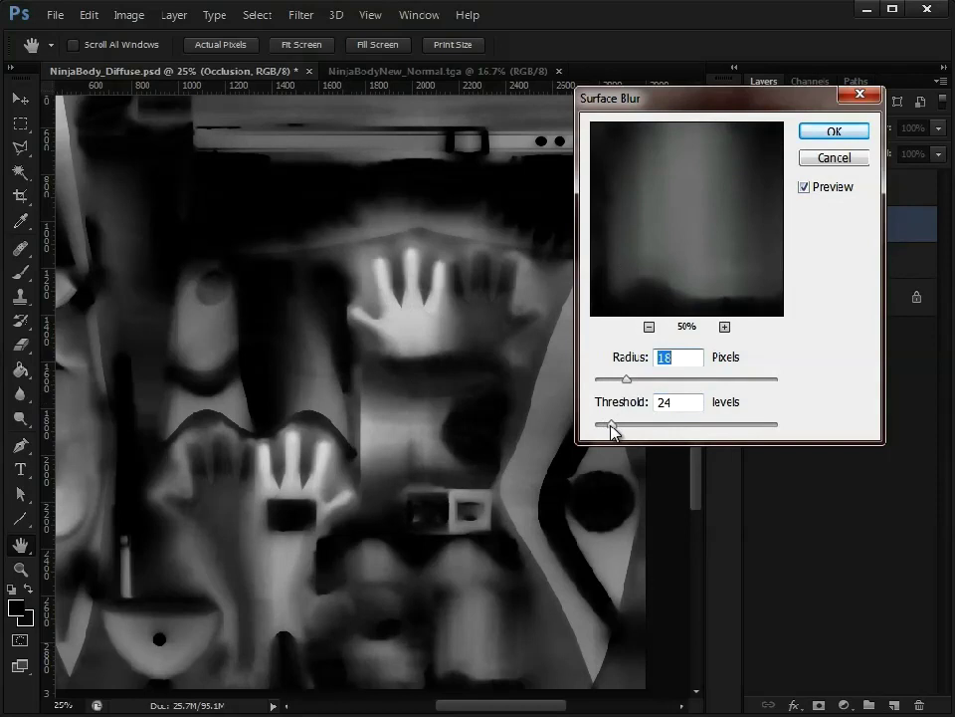
{"action": "key", "text": "Tab"}
{"action": "left_click", "coordinate": [685, 358]}
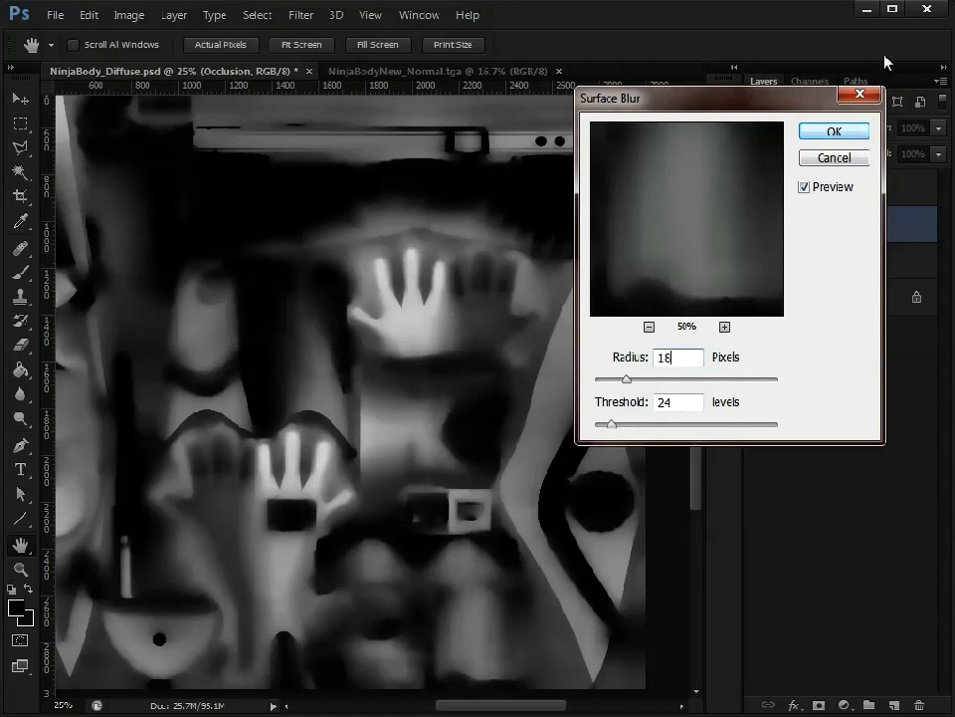
{"action": "left_click", "coordinate": [833, 135]}
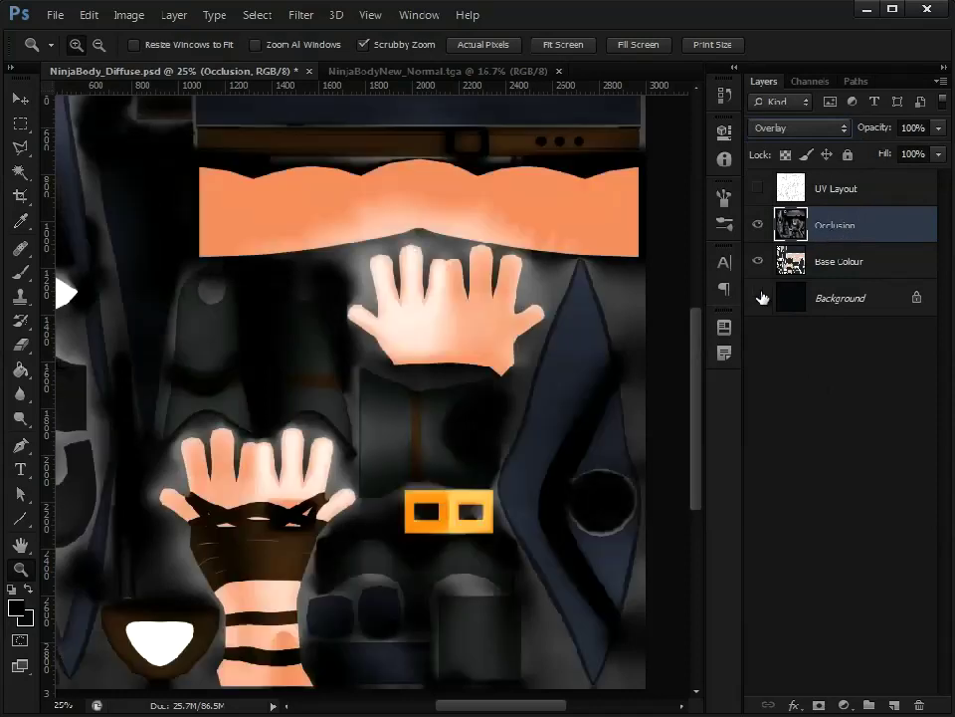
Show the Background layer, set the Occlusion layer's blend mode to Soft Light and check the whole texture.
{"action": "left_click", "coordinate": [759, 298]}
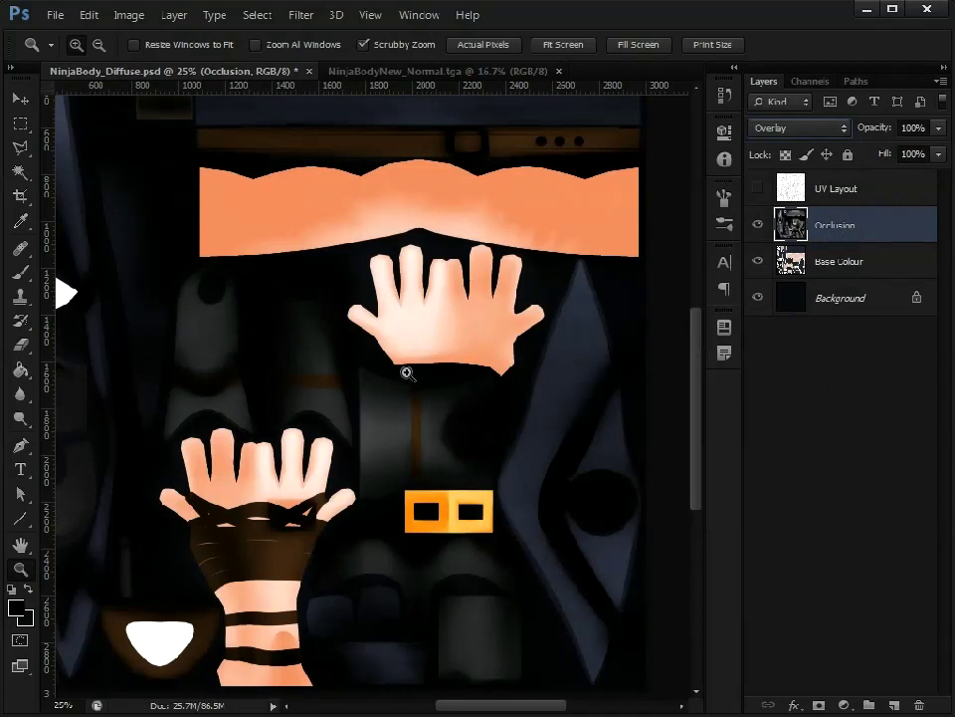
{"action": "left_click", "coordinate": [818, 129]}
{"action": "left_click", "coordinate": [805, 386]}
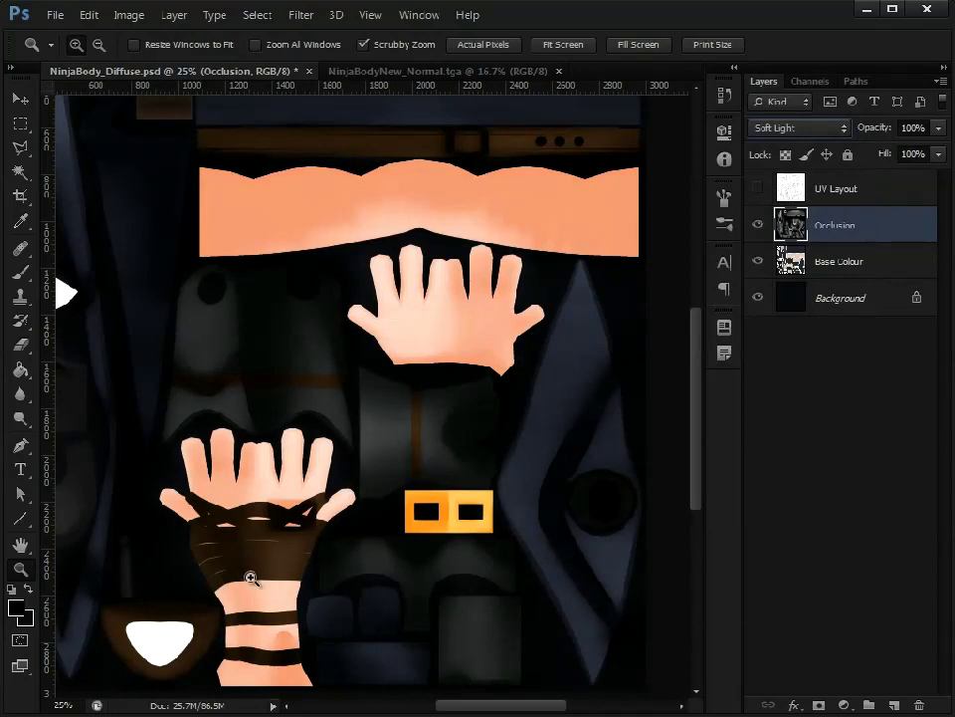
{"action": "double_click", "coordinate": [20, 569]}
{"action": "left_click", "coordinate": [433, 420], "text": "alt"}
{"action": "left_click", "coordinate": [433, 420], "text": "alt"}
{"action": "left_click", "coordinate": [434, 422], "text": "alt"}
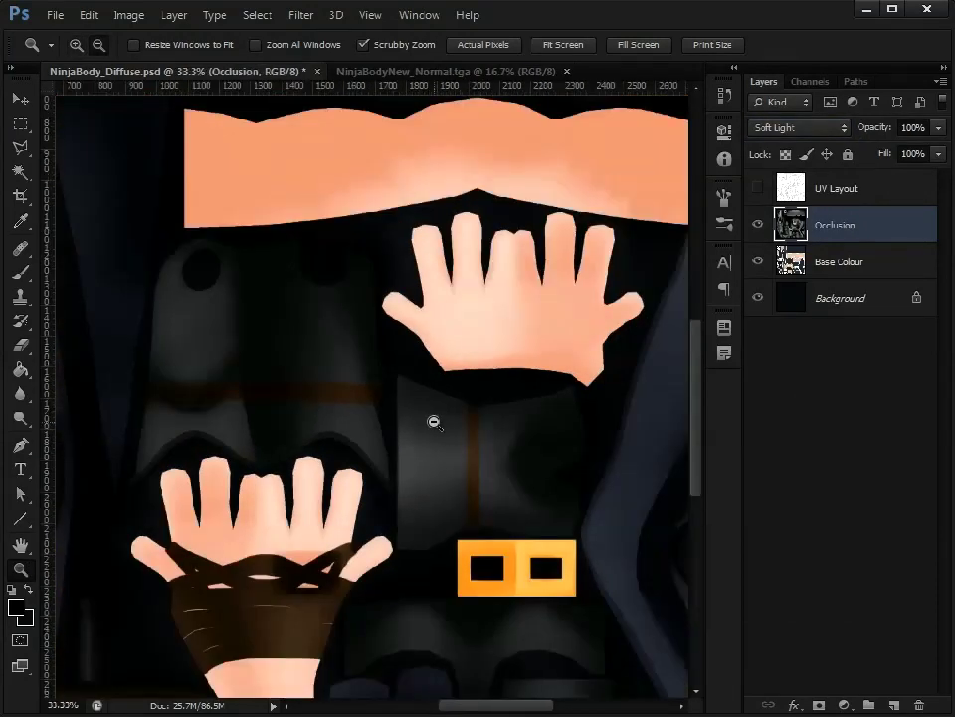
{"action": "left_click", "coordinate": [433, 422], "text": "alt"}
{"action": "left_click", "coordinate": [434, 422], "text": "alt"}
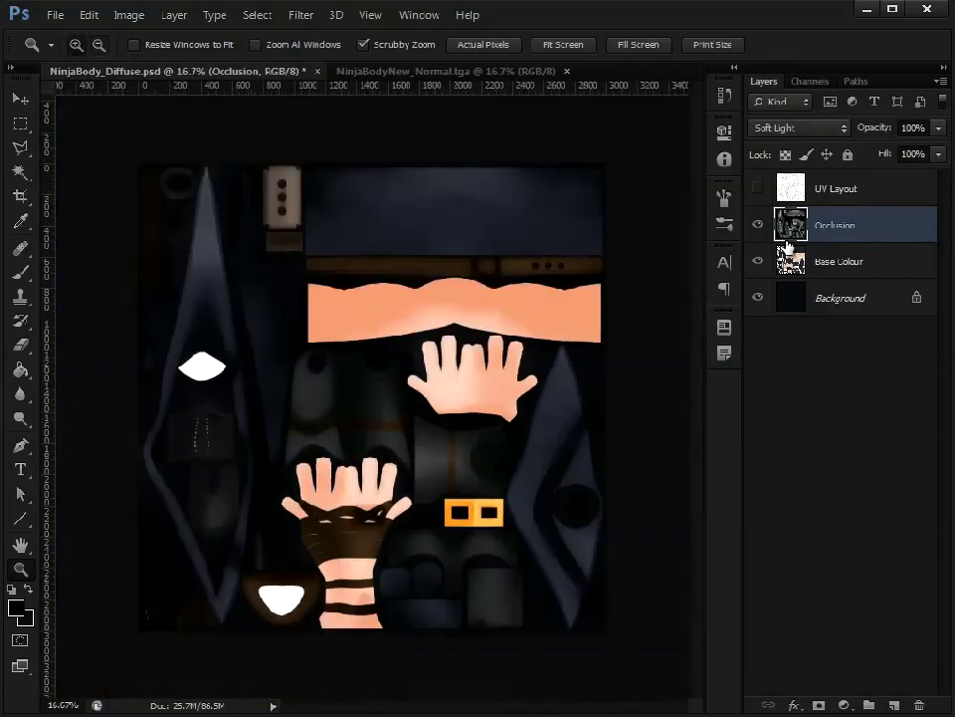
Duplicate the Occlusion layer, set the copy's blend mode to Multiply and lower its opacity to 25%.
{"action": "left_click", "coordinate": [758, 227]}
{"action": "left_click", "coordinate": [758, 227]}
{"action": "left_click", "coordinate": [759, 228]}
{"action": "left_click", "coordinate": [758, 228]}
{"action": "left_click_drag", "start_coordinate": [853, 220], "coordinate": [895, 705]}
{"action": "left_click", "coordinate": [811, 129]}
{"action": "left_click", "coordinate": [798, 208]}
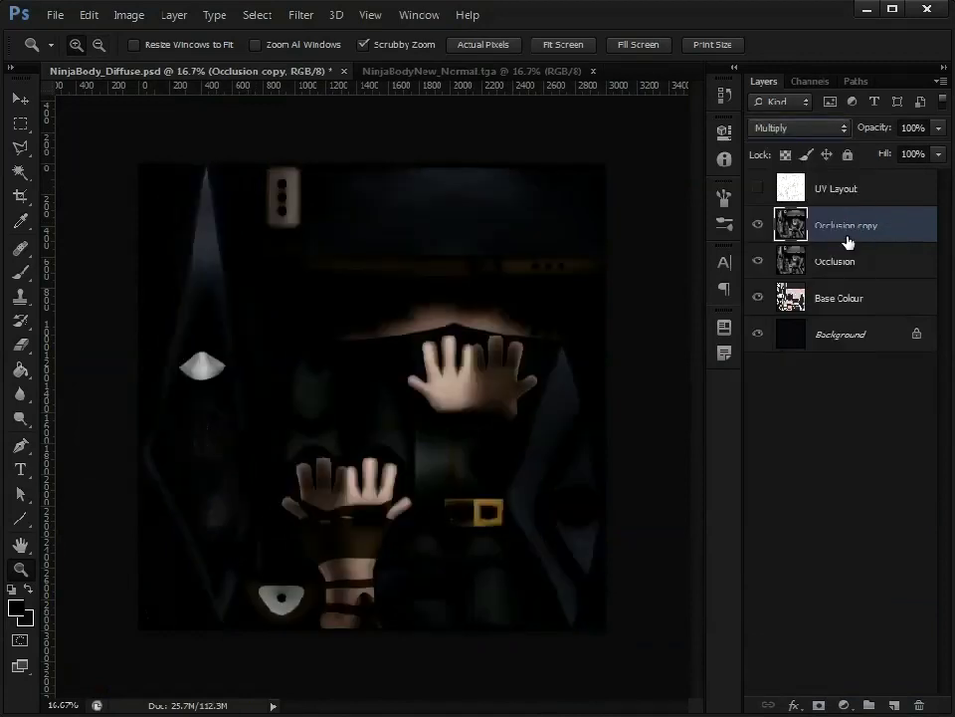
{"action": "left_click_drag", "start_coordinate": [938, 130], "coordinate": [869, 156]}
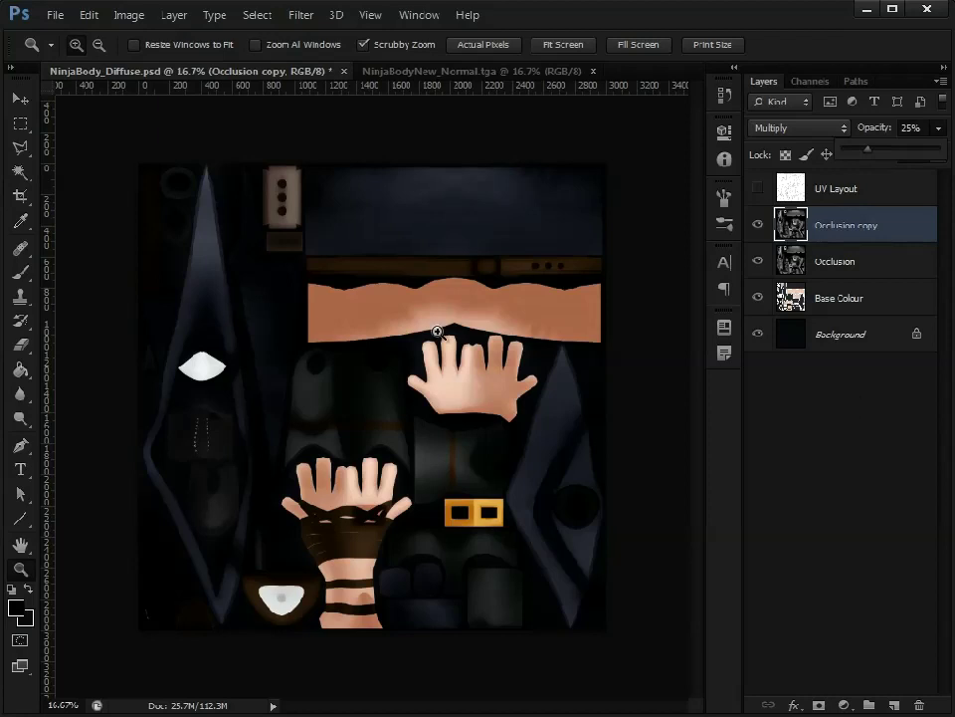
Hide the Occlusion copy layer and select all the skin-coloured areas on the Base Colour layer with the Magic Wand.
{"action": "left_click", "coordinate": [20, 122]}
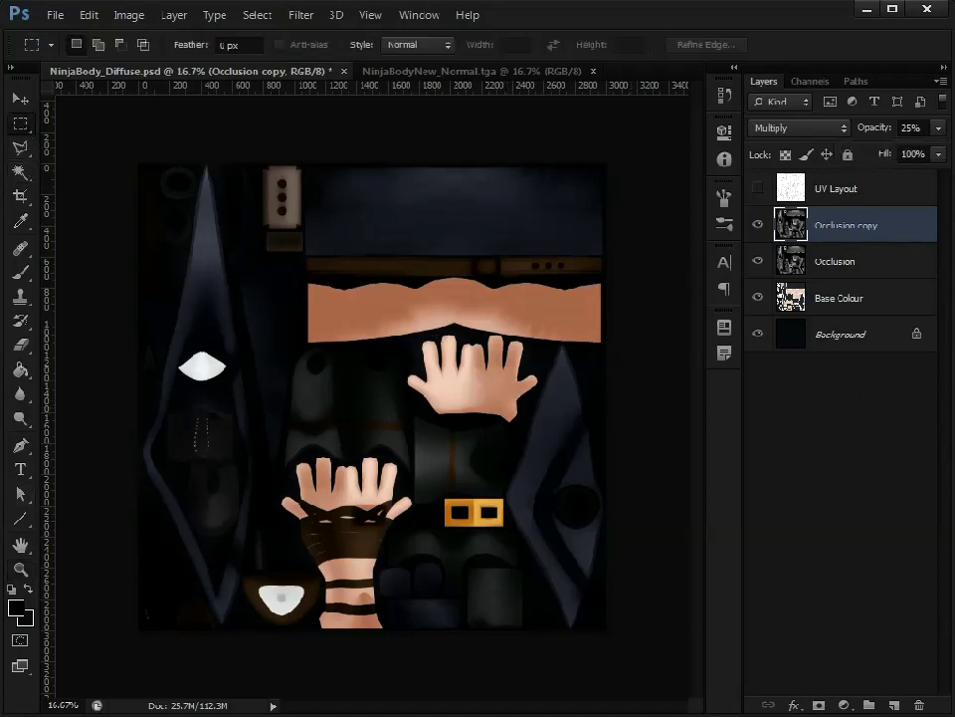
{"action": "left_click", "coordinate": [20, 568]}
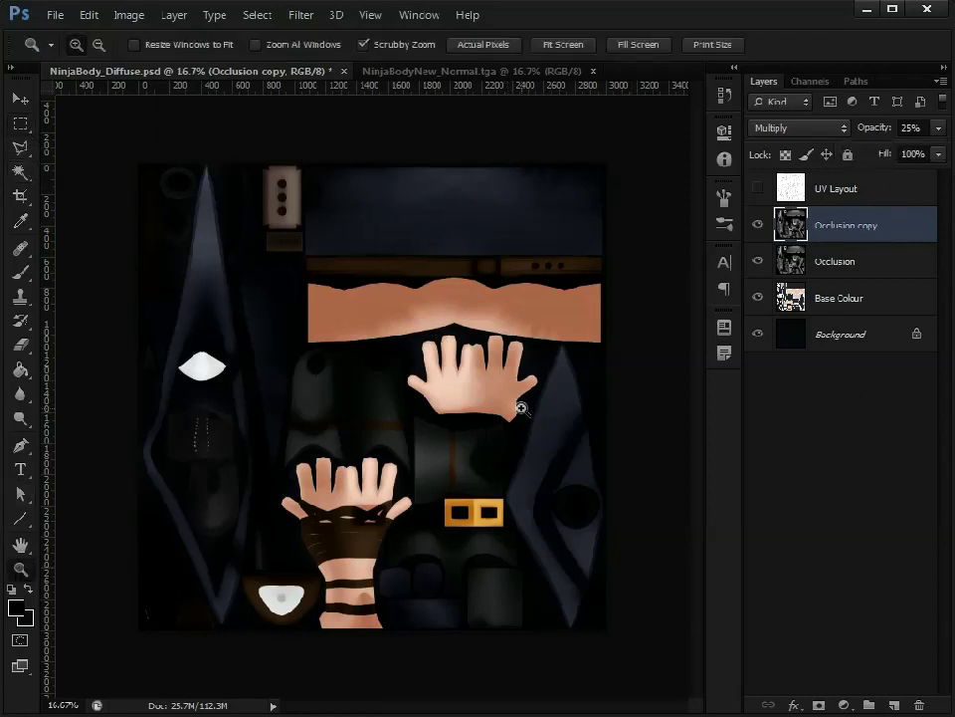
{"action": "left_click", "coordinate": [561, 367]}
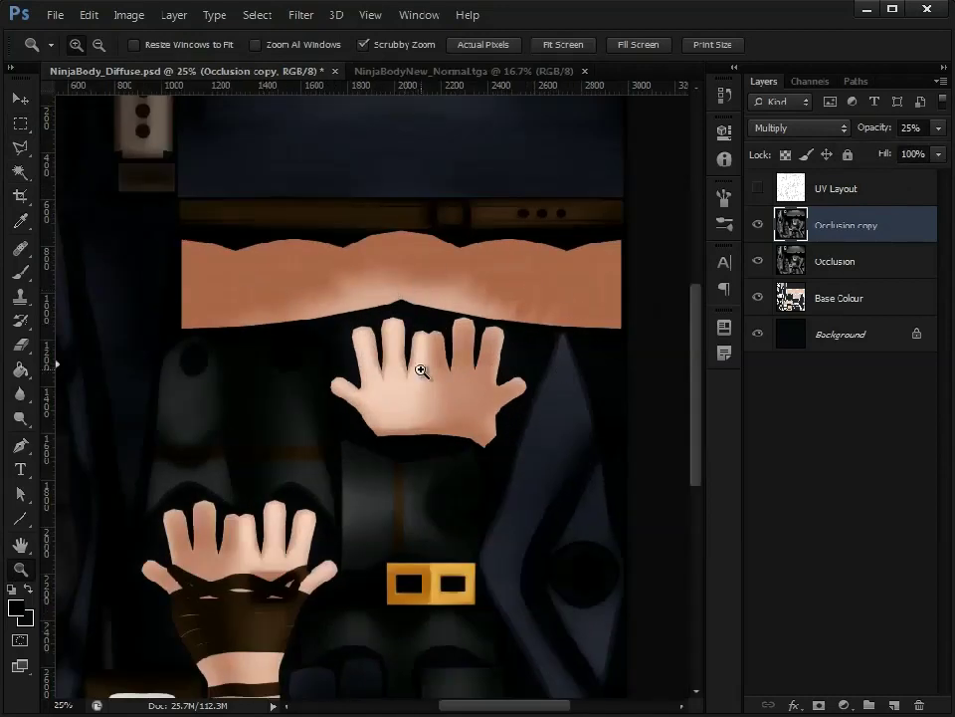
{"action": "left_click", "coordinate": [20, 171]}
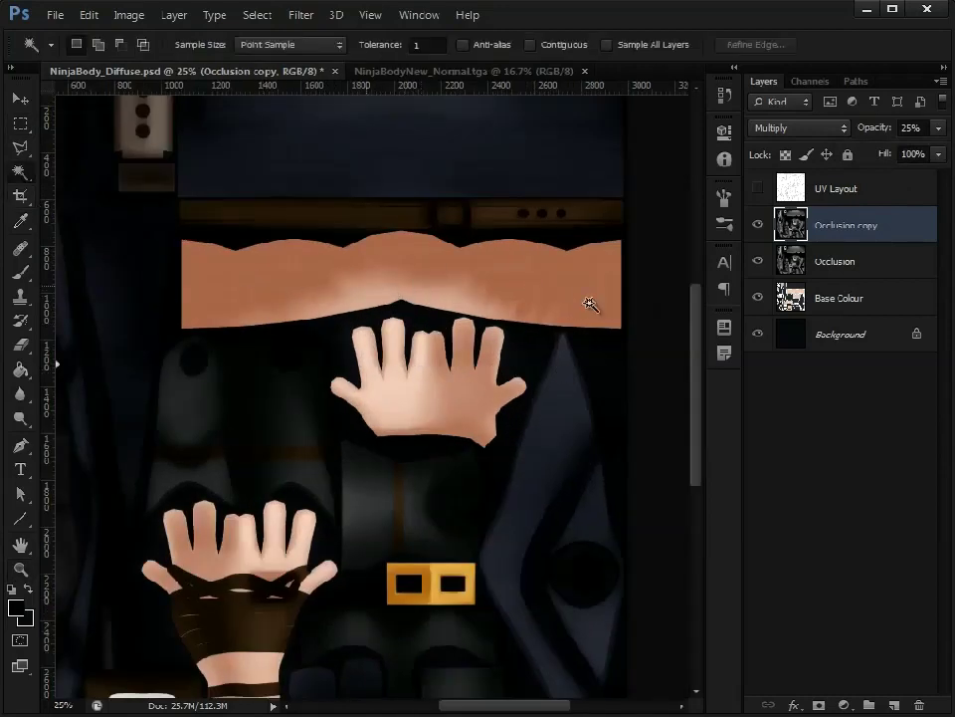
{"action": "left_click", "coordinate": [759, 226]}
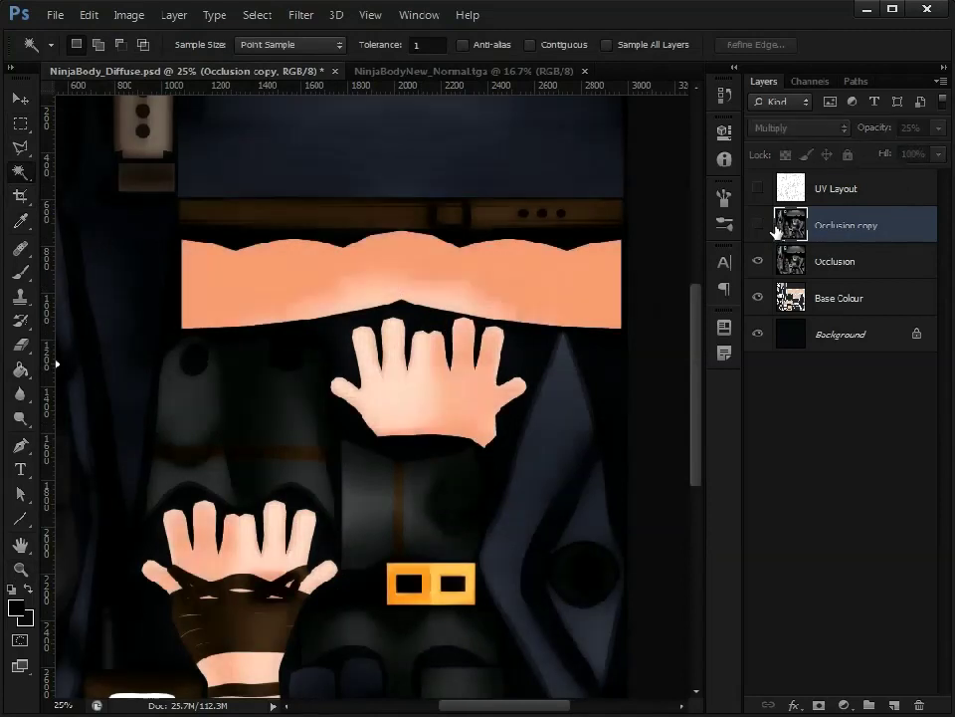
{"action": "left_click", "coordinate": [855, 264]}
{"action": "left_click", "coordinate": [861, 299]}
{"action": "left_click", "coordinate": [461, 289]}
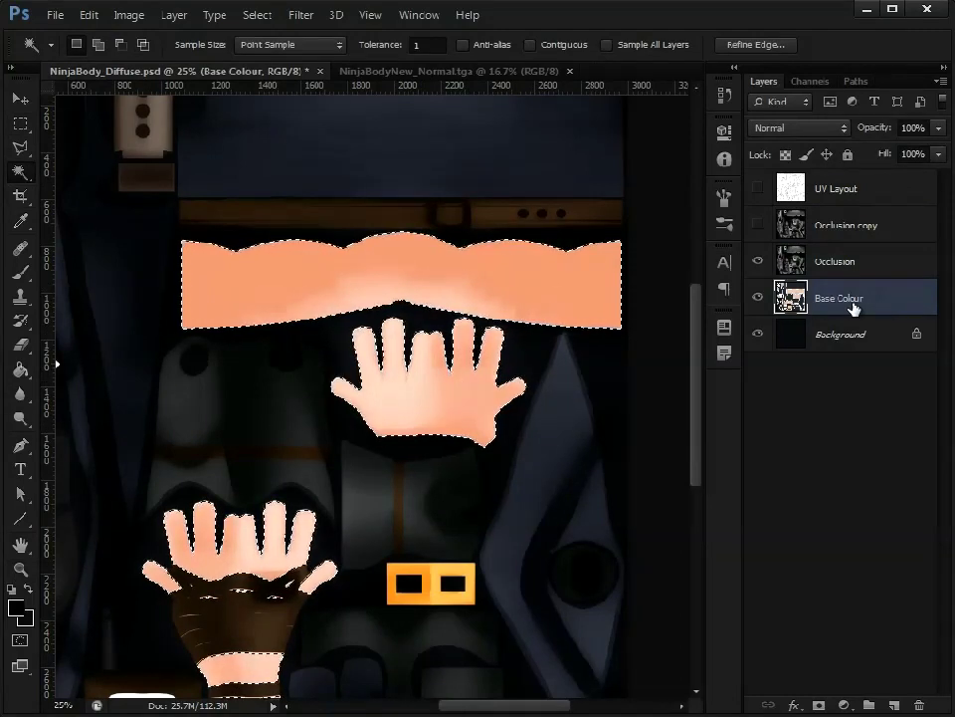
Start a Hue/Saturation adjustment on the selected skin areas of the Occlusion layer and compare it with and without Colorize, leaving Colorize on.
{"action": "left_click", "coordinate": [860, 263]}
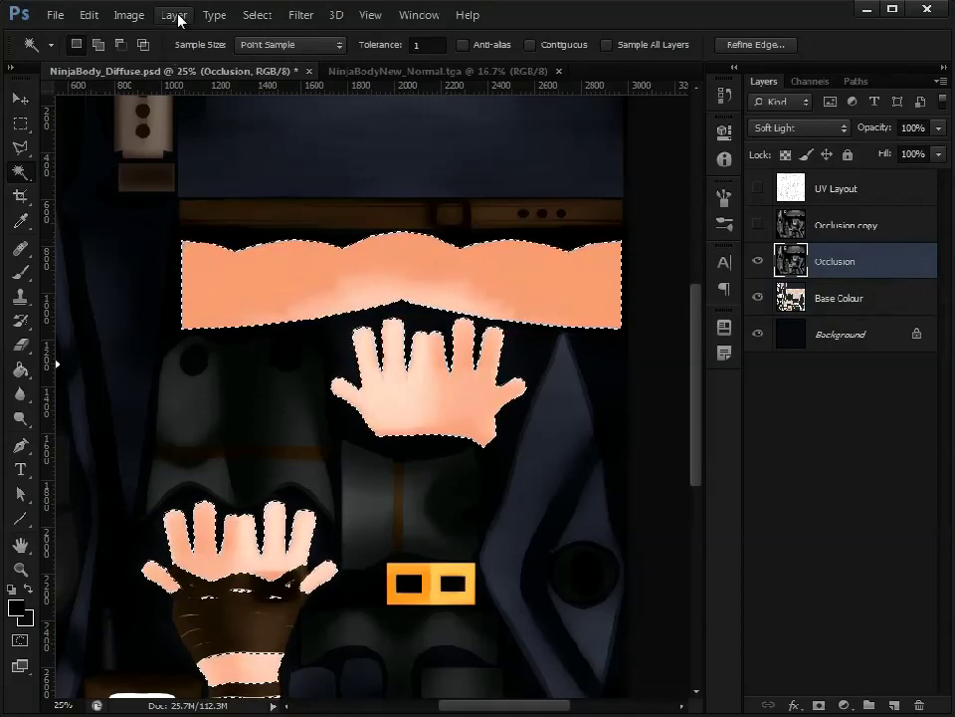
{"action": "left_click", "coordinate": [132, 15]}
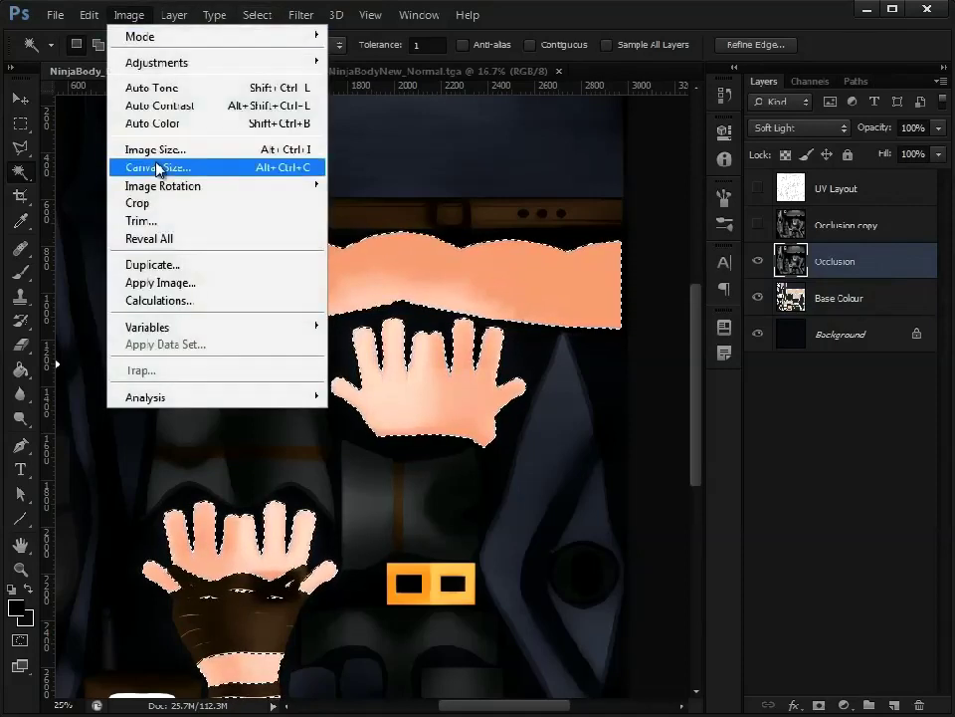
{"action": "mouse_move", "coordinate": [180, 70]}
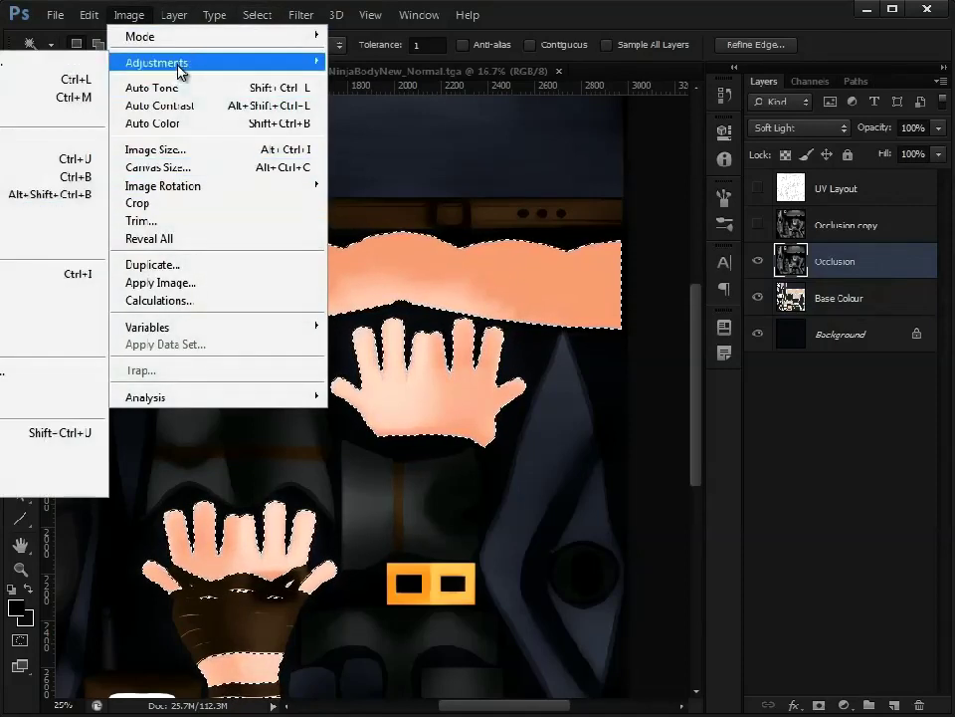
{"action": "left_click", "coordinate": [60, 158]}
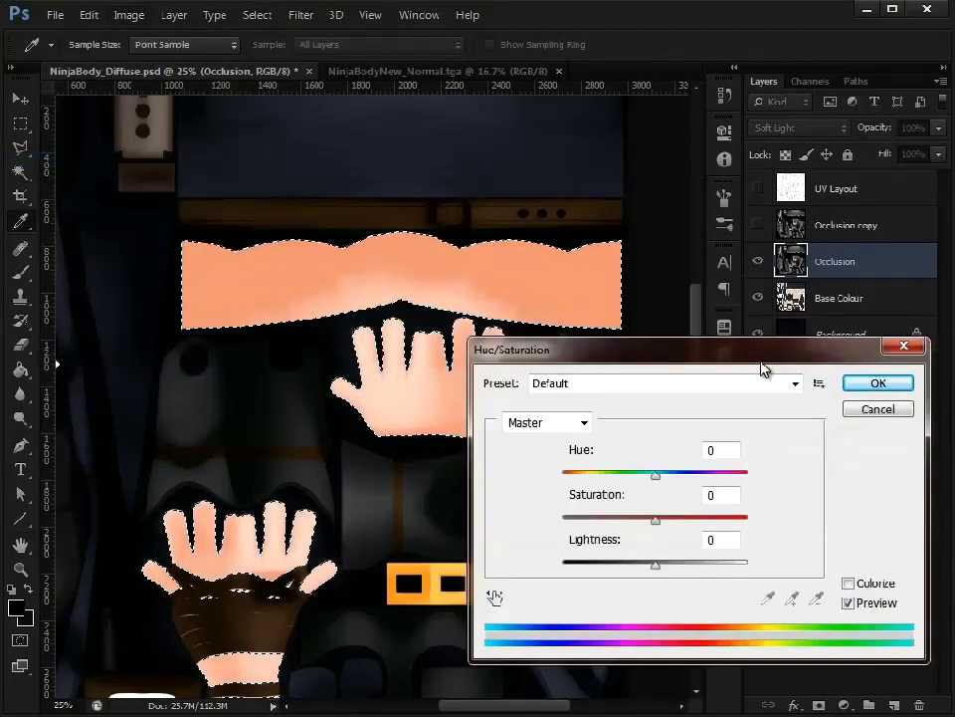
{"action": "left_click", "coordinate": [851, 596]}
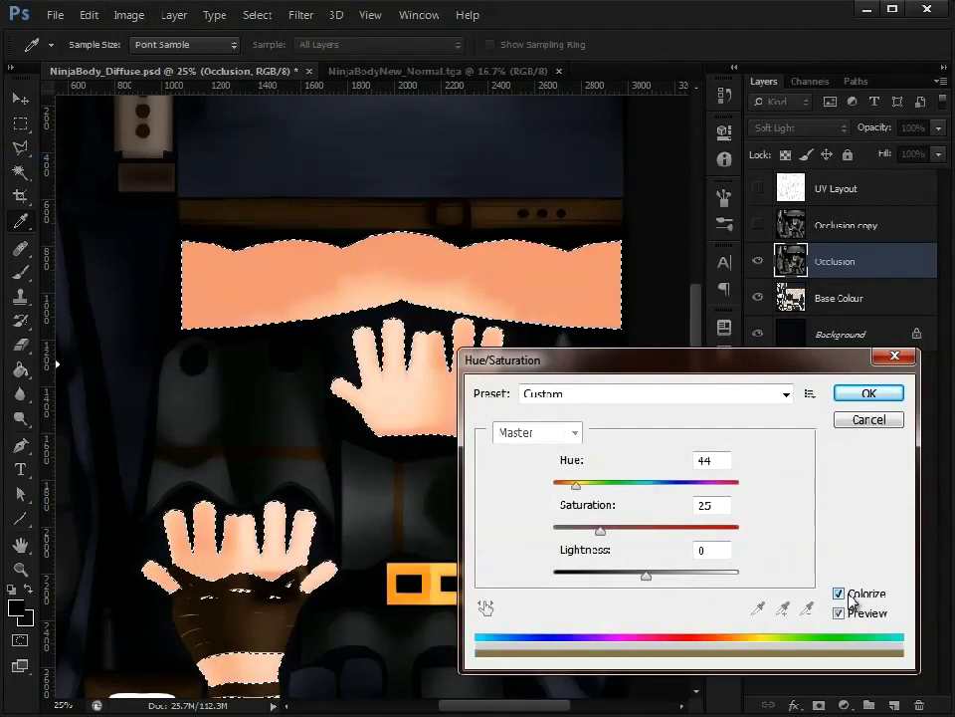
{"action": "left_click", "coordinate": [841, 596]}
{"action": "left_click", "coordinate": [841, 596]}
{"action": "left_click", "coordinate": [841, 595]}
{"action": "left_click", "coordinate": [839, 595]}
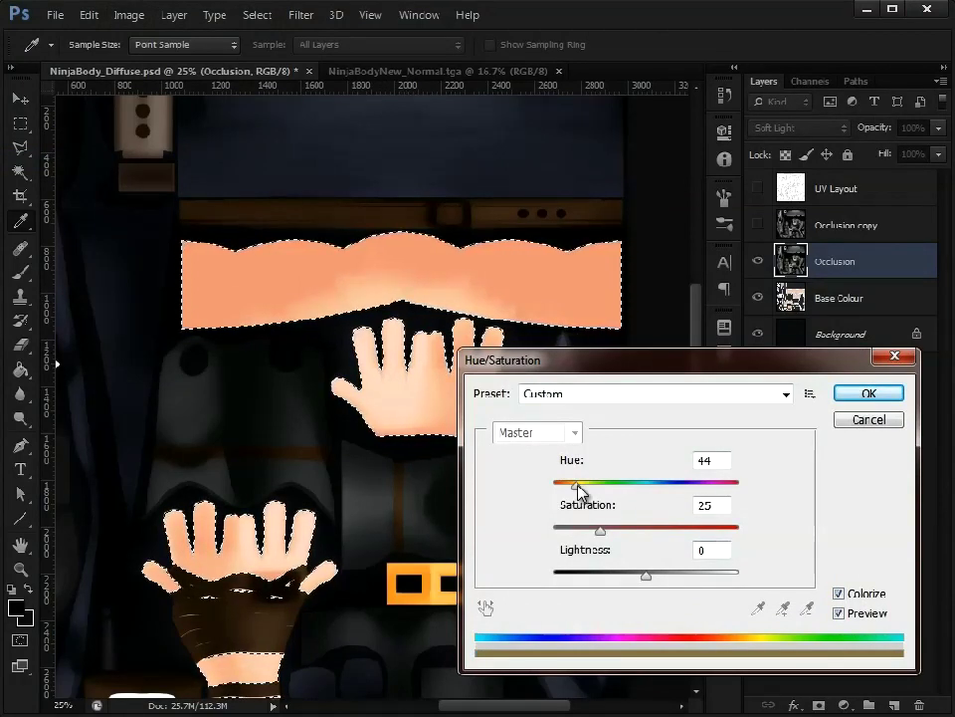
Apply the colorizing with hue 18, saturation 61 and lightness -12, and show the Occlusion copy layer again.
{"action": "left_click_drag", "start_coordinate": [580, 489], "coordinate": [614, 537]}
{"action": "left_click_drag", "start_coordinate": [612, 492], "coordinate": [569, 496]}
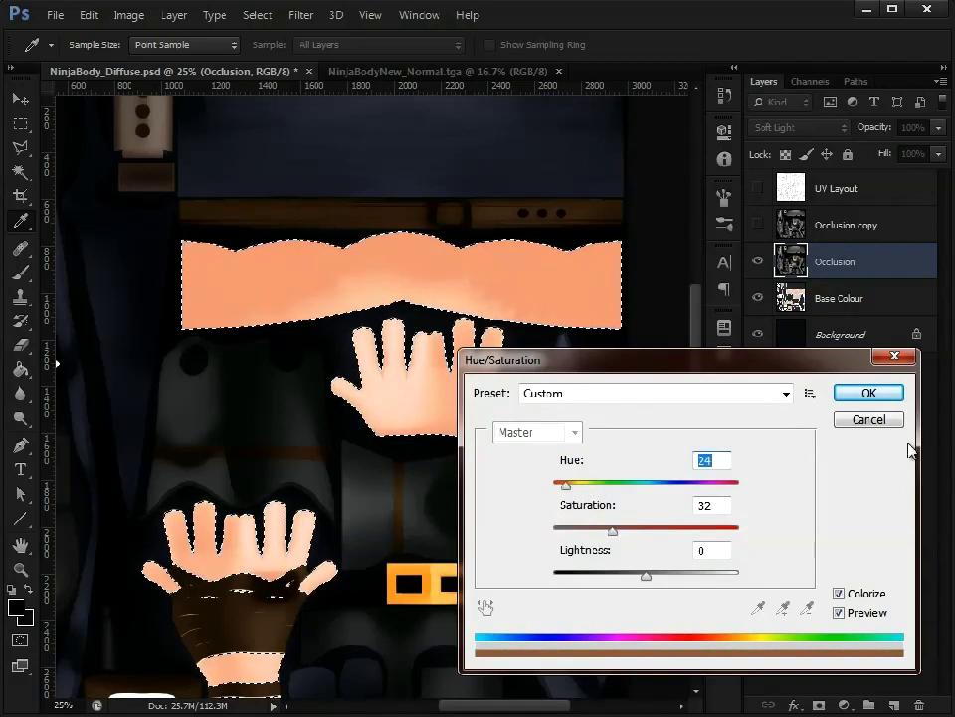
{"action": "left_click", "coordinate": [648, 584]}
{"action": "mouse_move", "coordinate": [644, 584]}
{"action": "left_mouse_down"}
{"action": "mouse_move", "coordinate": [570, 582]}
{"action": "mouse_move", "coordinate": [713, 584]}
{"action": "mouse_move", "coordinate": [633, 580]}
{"action": "left_mouse_up"}
{"action": "left_click_drag", "start_coordinate": [614, 539], "coordinate": [668, 541]}
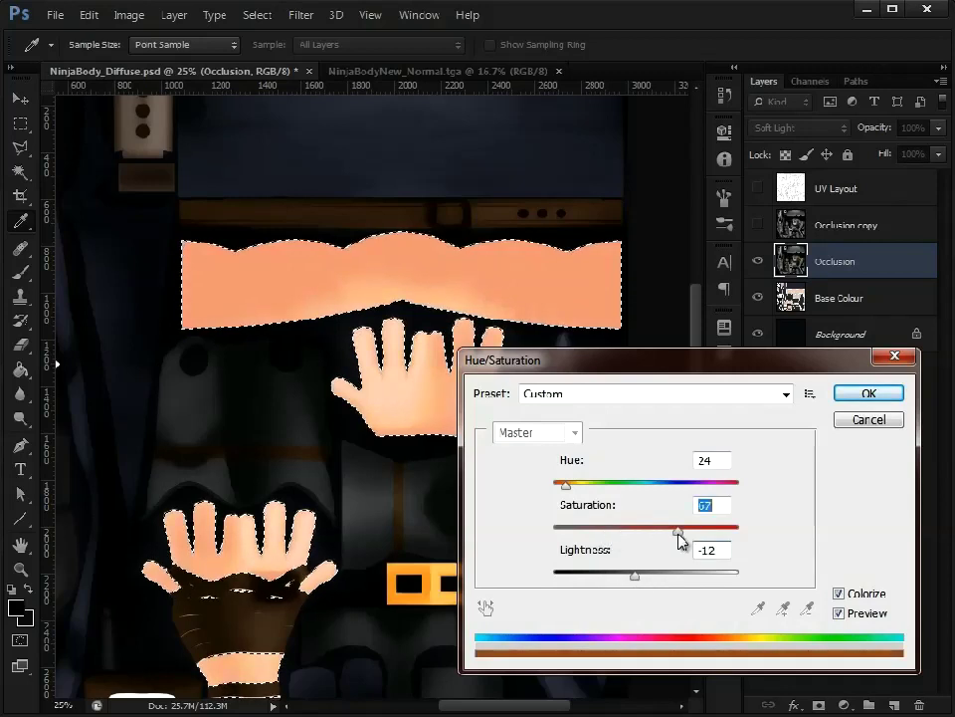
{"action": "left_click_drag", "start_coordinate": [569, 488], "coordinate": [562, 490]}
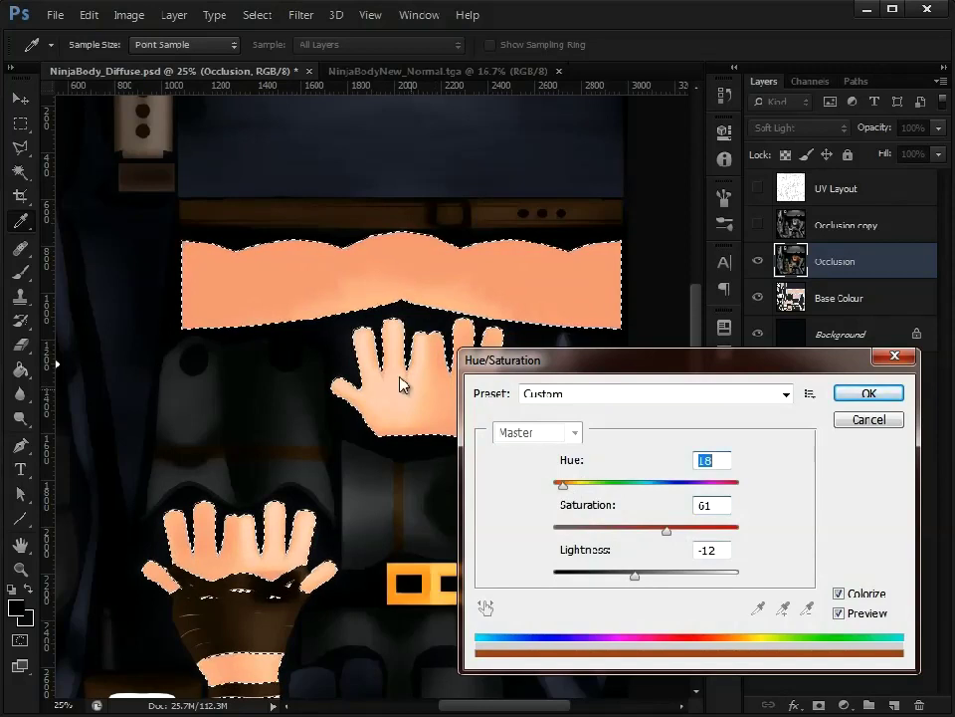
{"action": "left_click", "coordinate": [869, 394]}
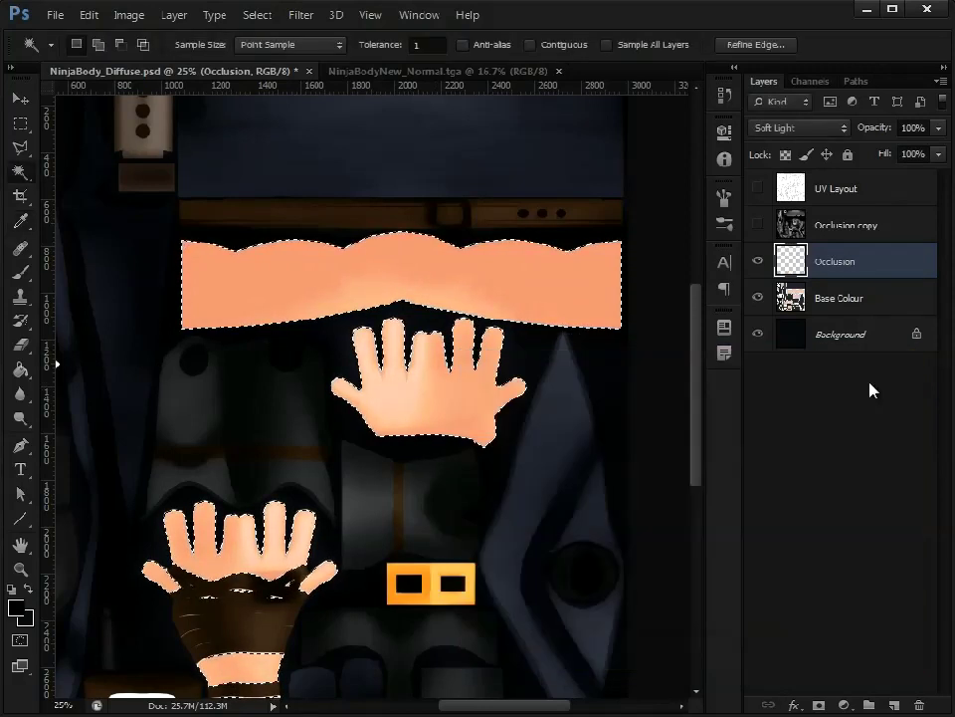
{"action": "left_click", "coordinate": [845, 223]}
{"action": "left_click", "coordinate": [758, 225]}
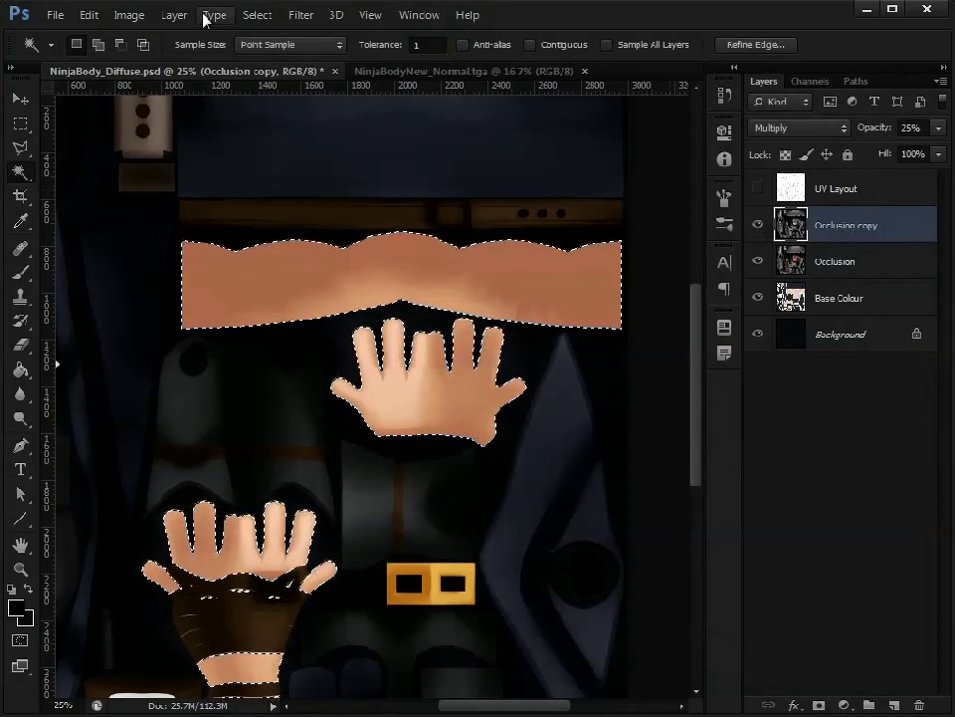
{"action": "left_click", "coordinate": [131, 16]}
{"action": "mouse_move", "coordinate": [139, 62]}
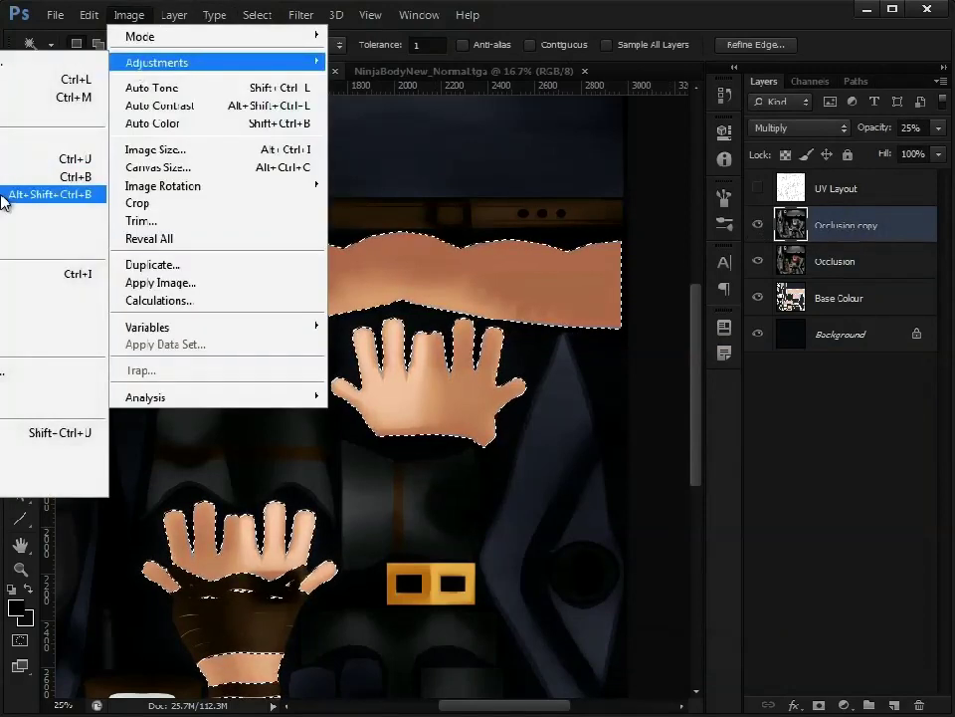
{"action": "left_click", "coordinate": [45, 157]}
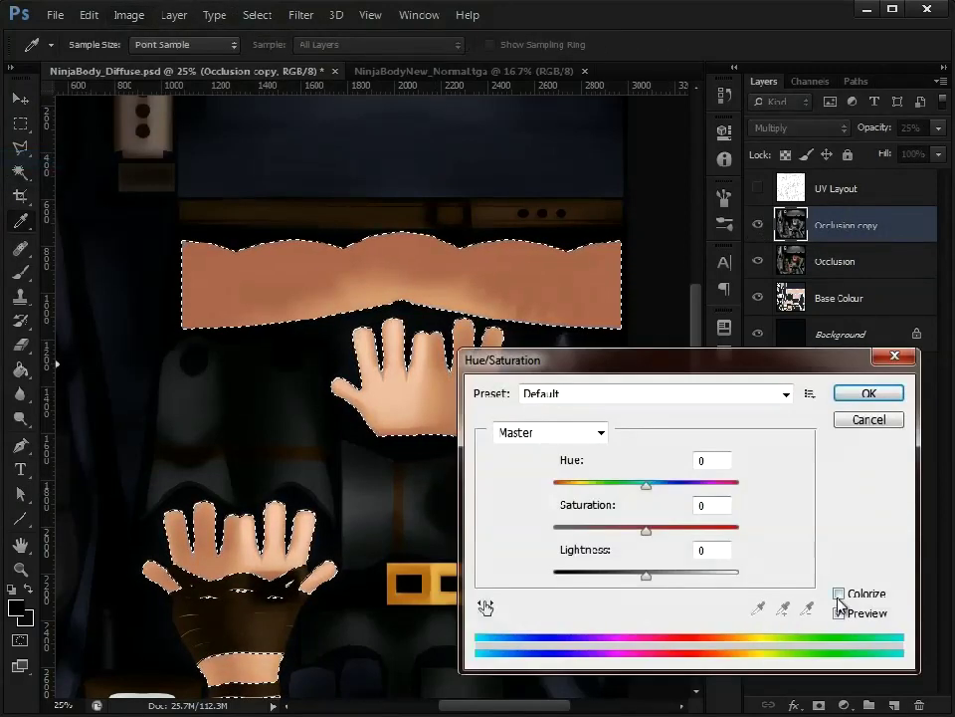
{"action": "left_click", "coordinate": [839, 594]}
{"action": "left_click_drag", "start_coordinate": [607, 536], "coordinate": [660, 530]}
{"action": "left_click_drag", "start_coordinate": [579, 487], "coordinate": [543, 492]}
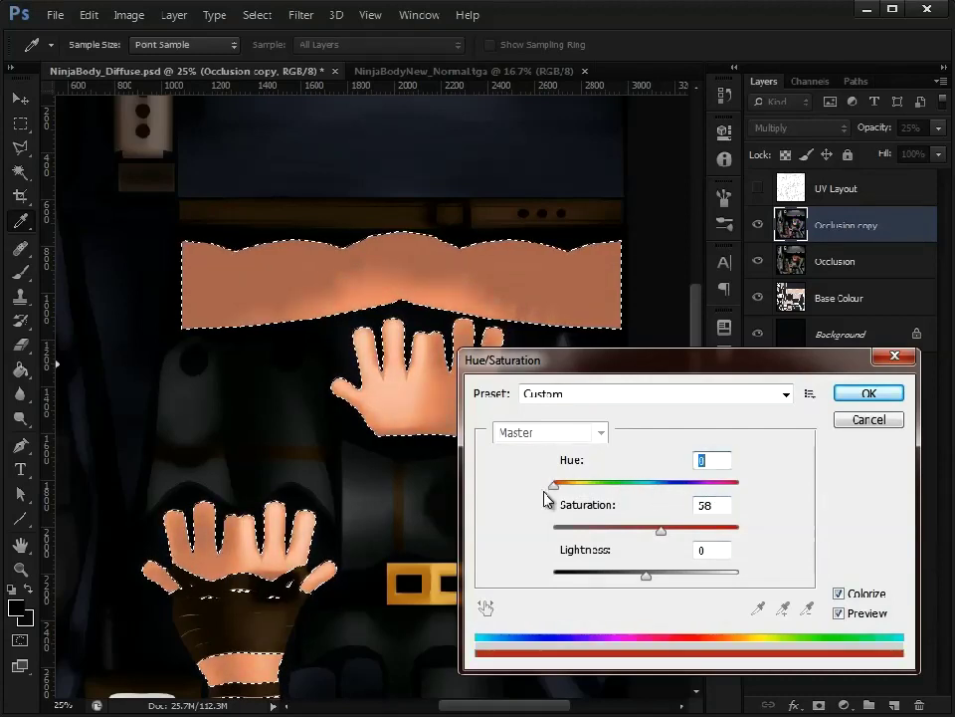
{"action": "mouse_move", "coordinate": [647, 576]}
{"action": "left_mouse_down"}
{"action": "mouse_move", "coordinate": [585, 584]}
{"action": "mouse_move", "coordinate": [683, 583]}
{"action": "mouse_move", "coordinate": [659, 578]}
{"action": "mouse_move", "coordinate": [664, 584]}
{"action": "left_mouse_up"}
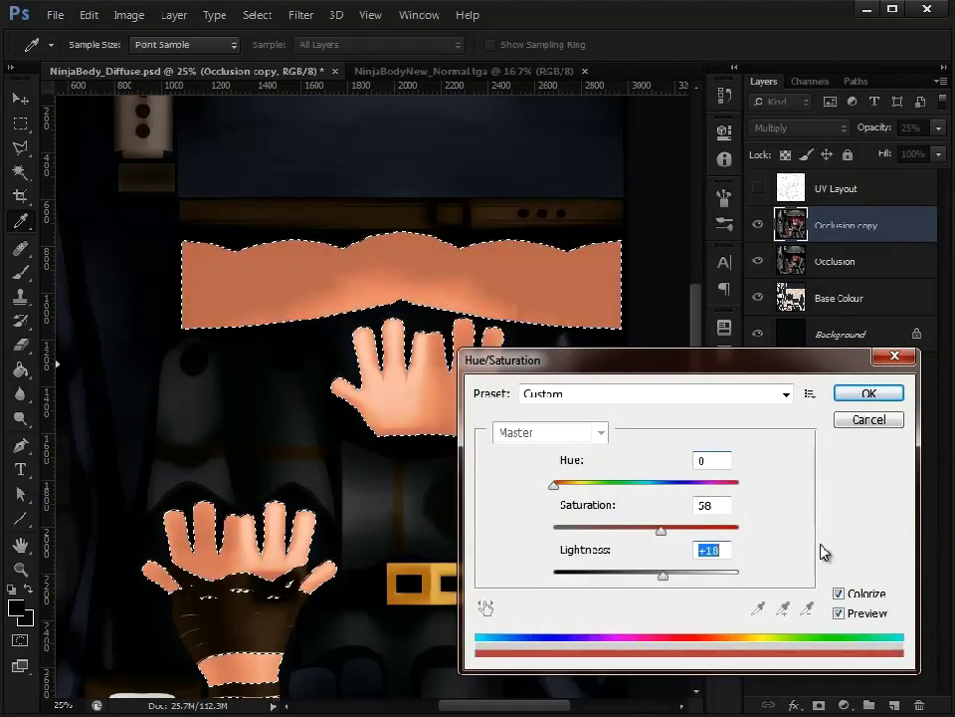
{"action": "left_click", "coordinate": [870, 421]}
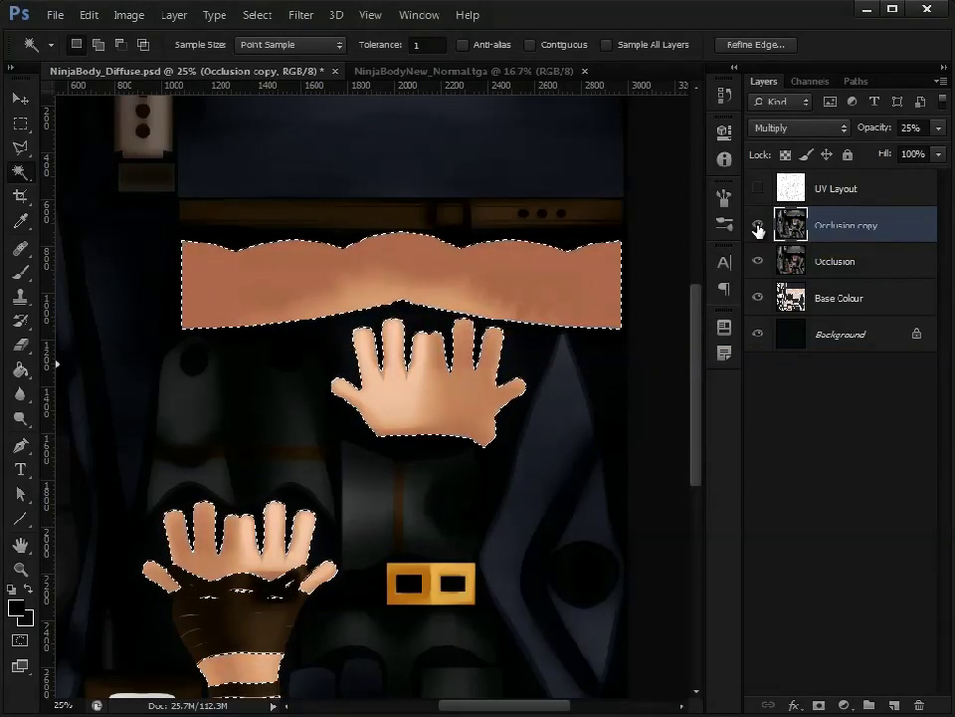
Clear the selection around the skin areas and zoom out of the texture.
{"action": "left_click", "coordinate": [20, 123]}
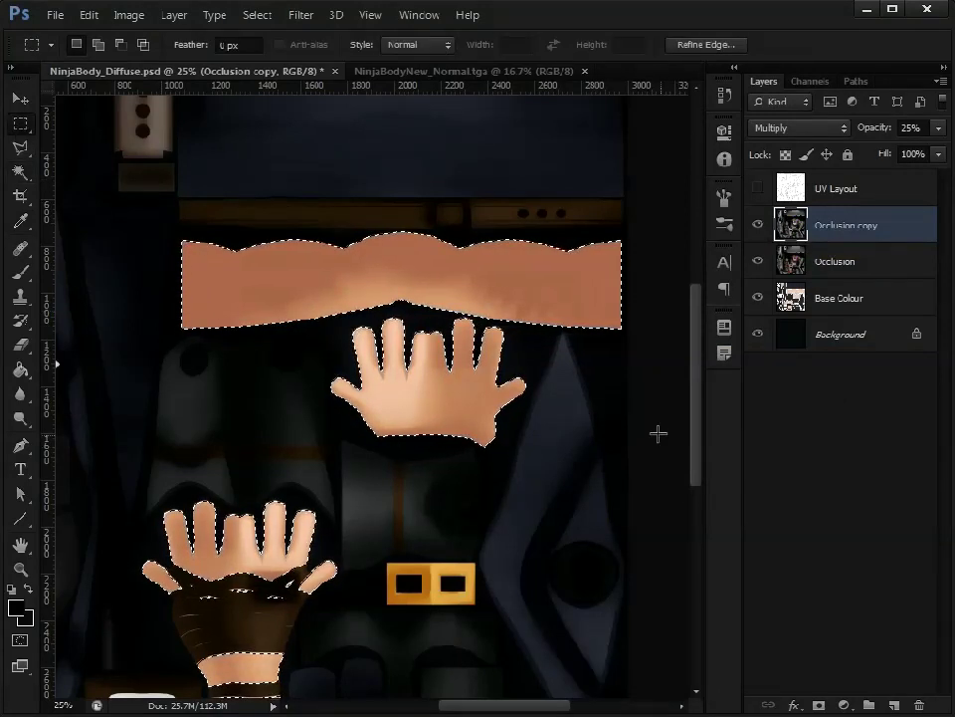
{"action": "key", "text": "ctrl+d"}
{"action": "left_click", "coordinate": [19, 568]}
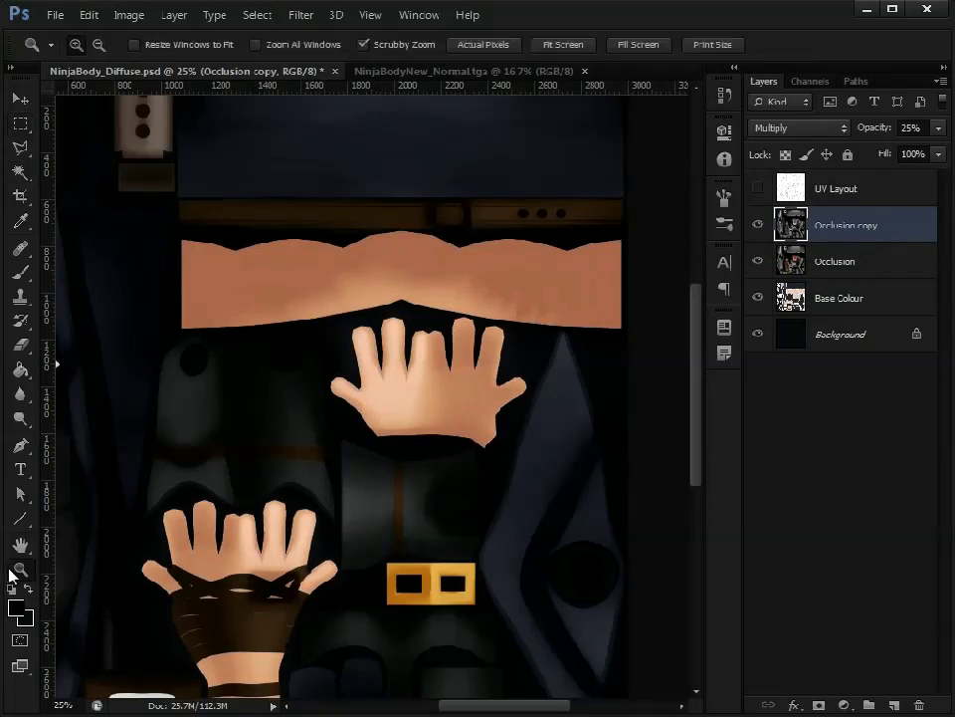
{"action": "left_click", "coordinate": [352, 402], "text": "alt"}
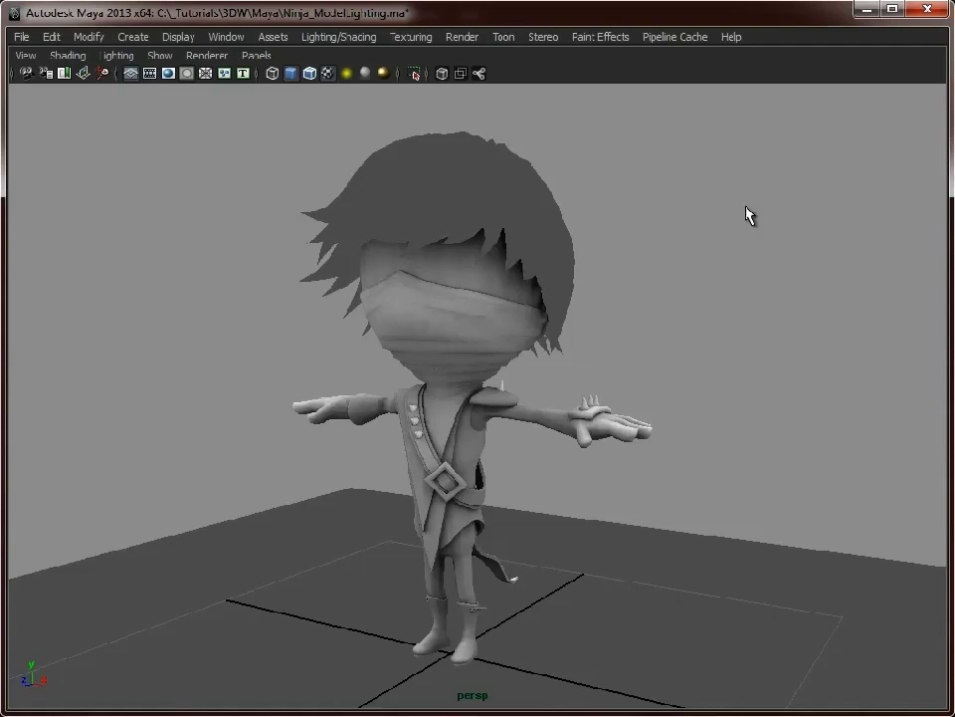
In Maya, display the Channel Box / Layer Editor, hide the Lighting_Low layer and show the textured Target_Low layer.
{"action": "left_click", "coordinate": [180, 38]}
{"action": "mouse_move", "coordinate": [221, 100]}
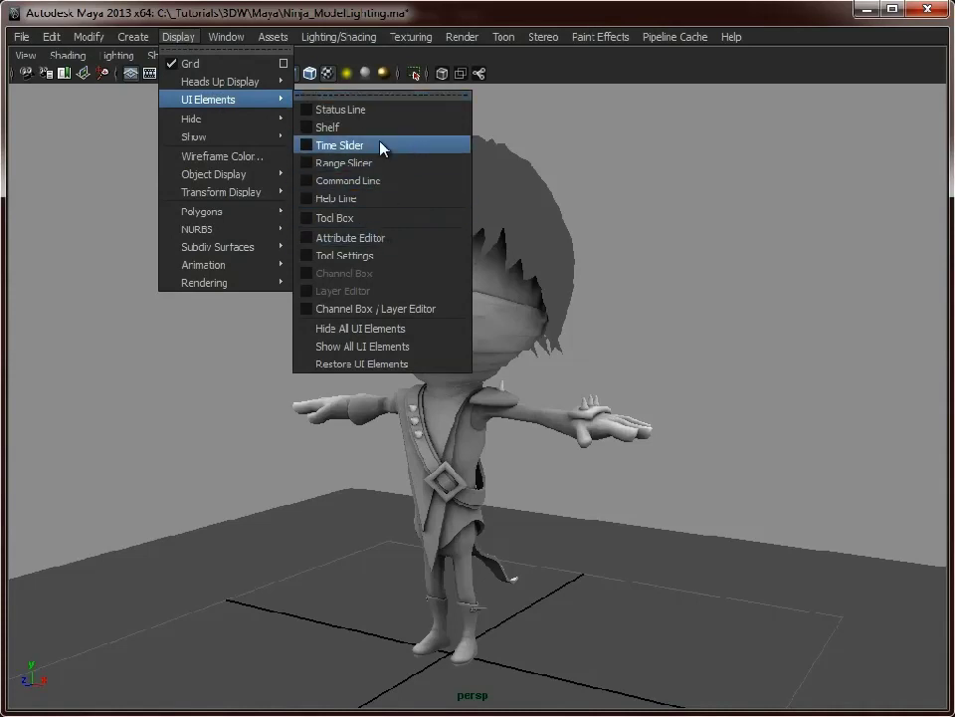
{"action": "left_click", "coordinate": [388, 309]}
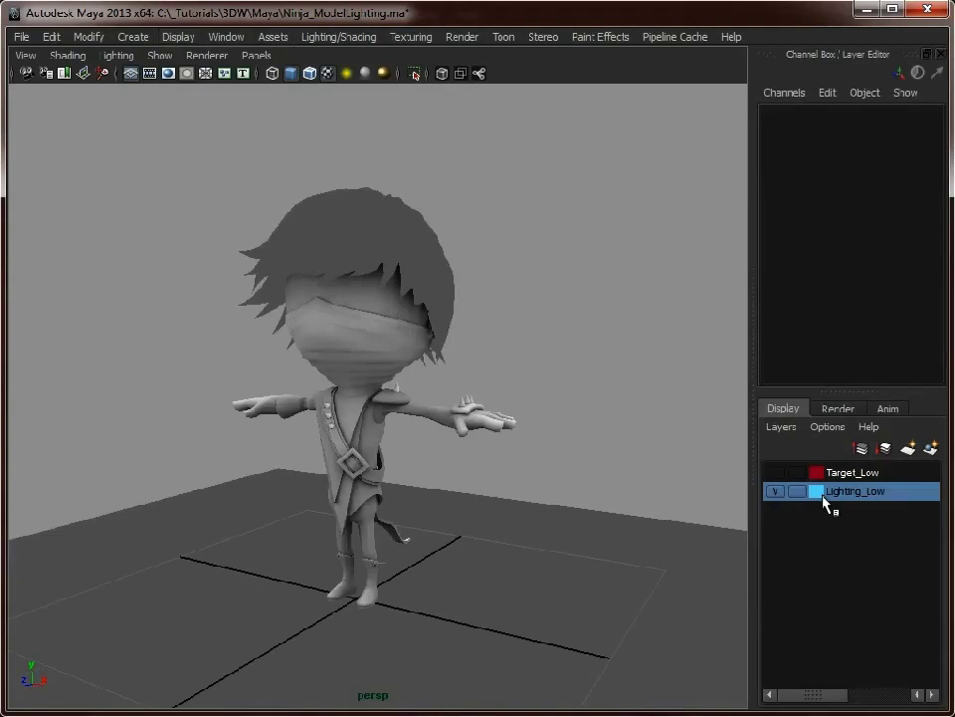
{"action": "left_click", "coordinate": [775, 491]}
{"action": "left_click", "coordinate": [775, 472]}
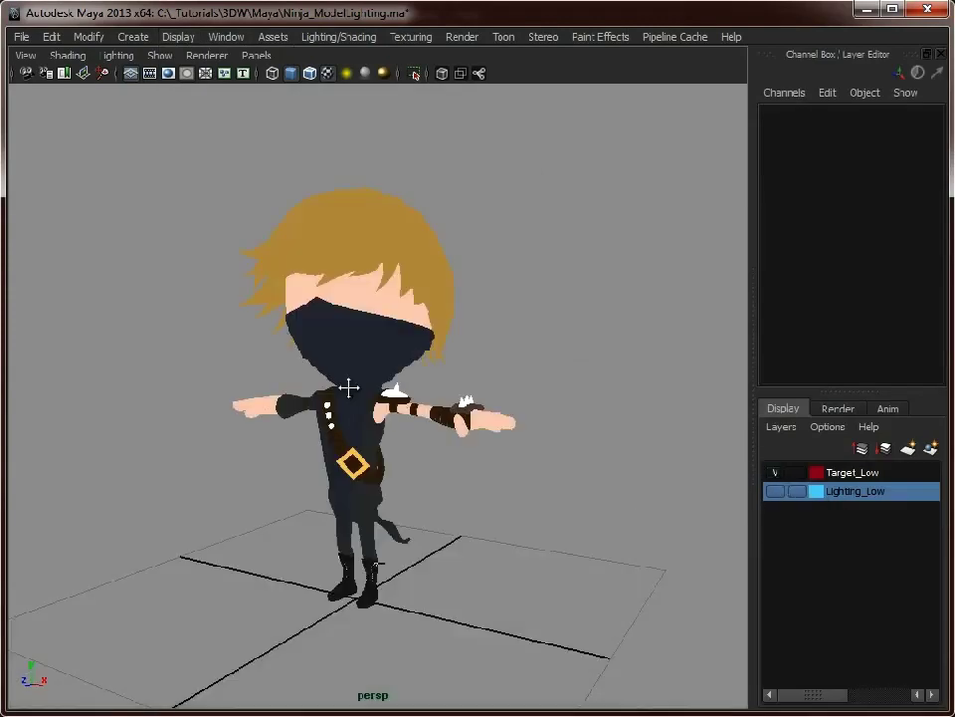
{"action": "scroll", "coordinate": [309, 356], "scroll_direction": "up", "scroll_amount": 2}
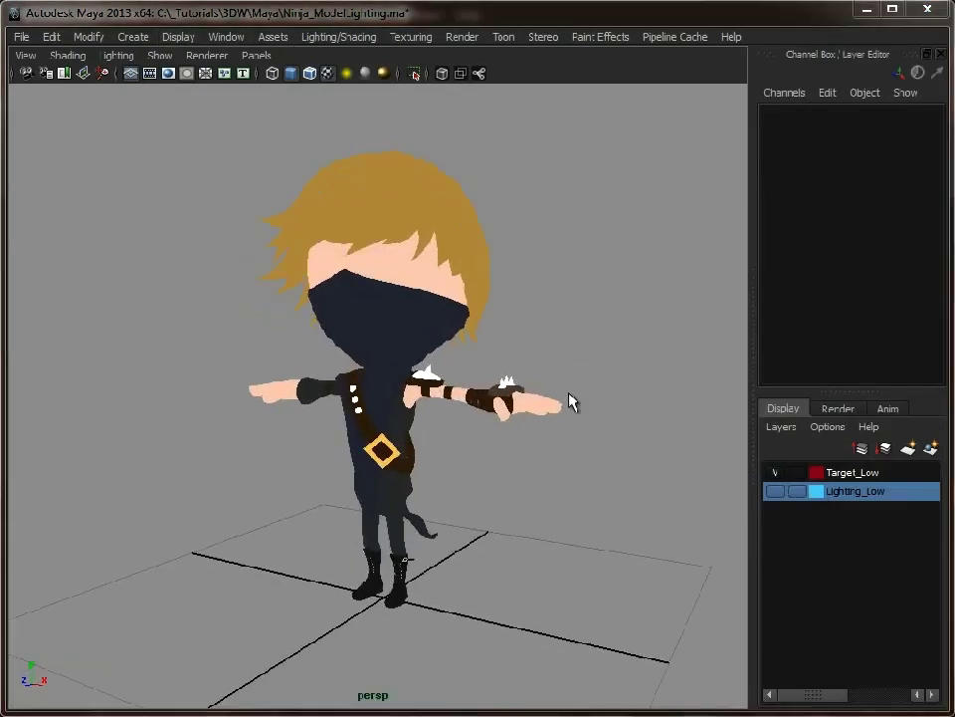
{"action": "key", "text": "6"}
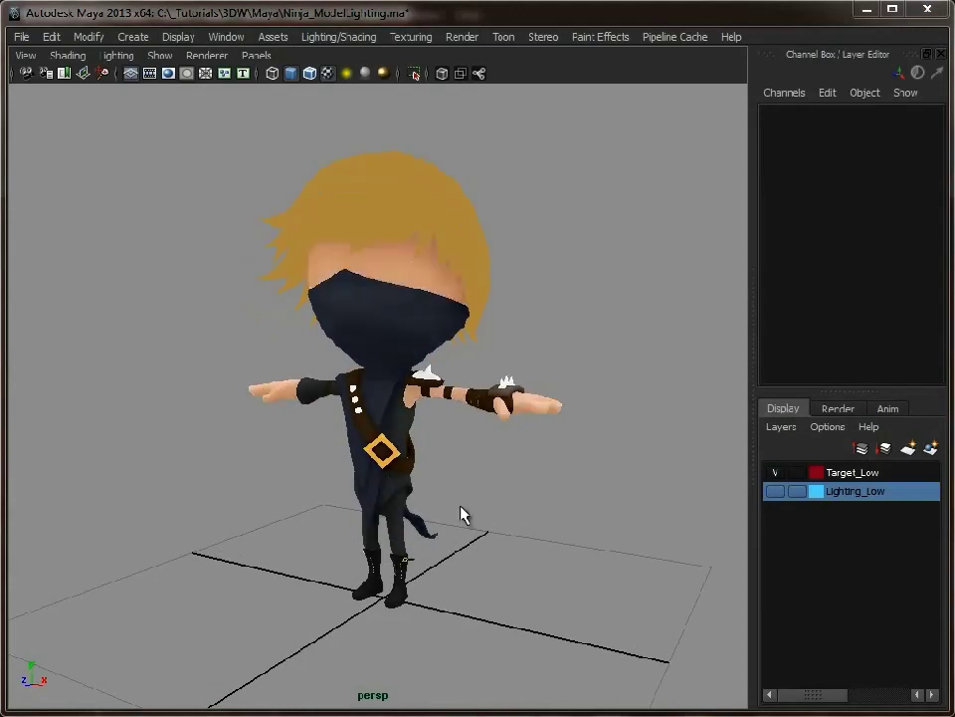
Examine the shading of the updated body texture on the whole ninja model from the front and side.
{"action": "left_click_drag", "start_coordinate": [420, 396], "coordinate": [389, 406], "text": "alt"}
{"action": "left_click_drag", "start_coordinate": [373, 453], "coordinate": [334, 499], "text": "alt"}
{"action": "mouse_move", "coordinate": [304, 409]}
{"action": "left_mouse_down", "text": "alt"}
{"action": "mouse_move", "coordinate": [32, 412]}
{"action": "mouse_move", "coordinate": [298, 413]}
{"action": "left_mouse_up", "text": "alt"}
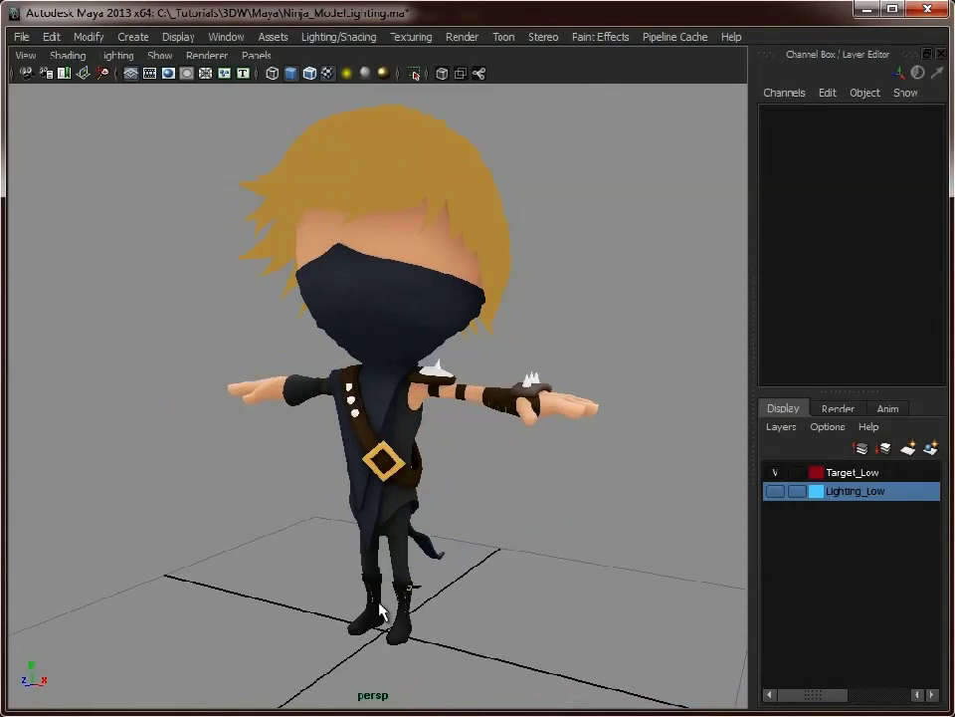
{"action": "left_click_drag", "start_coordinate": [423, 476], "coordinate": [445, 463], "text": "alt"}
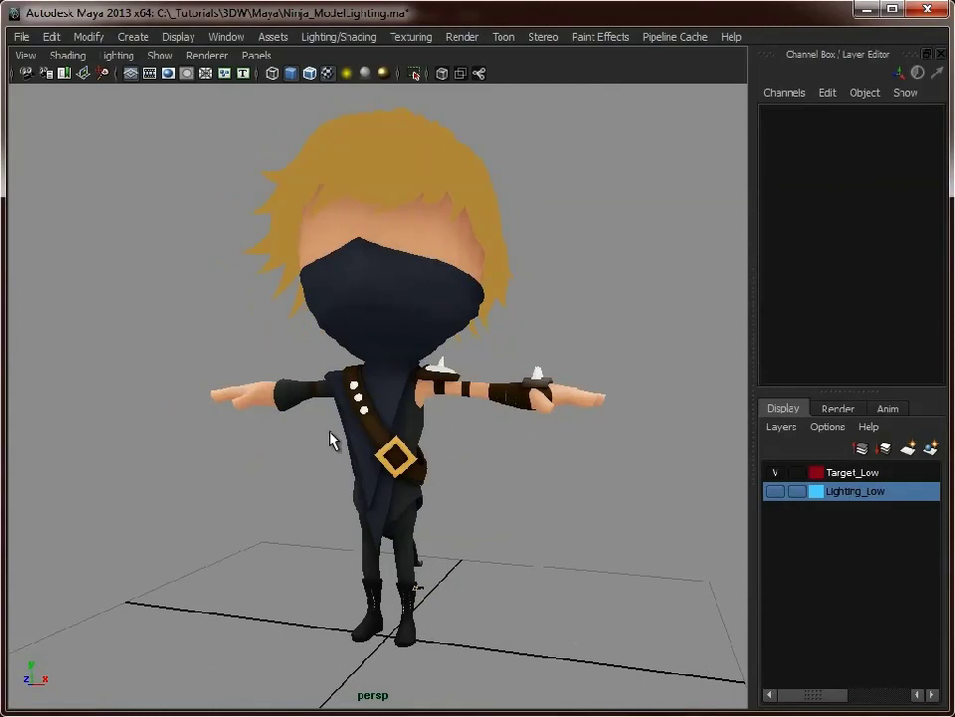
{"action": "left_click_drag", "start_coordinate": [331, 430], "coordinate": [378, 428], "text": "alt"}
Inspect the occlusion shading up close around the shoulder pad and wrapped arm, and compare it with the full figure.
{"action": "right_click_drag", "start_coordinate": [378, 428], "coordinate": [368, 469], "text": "alt"}
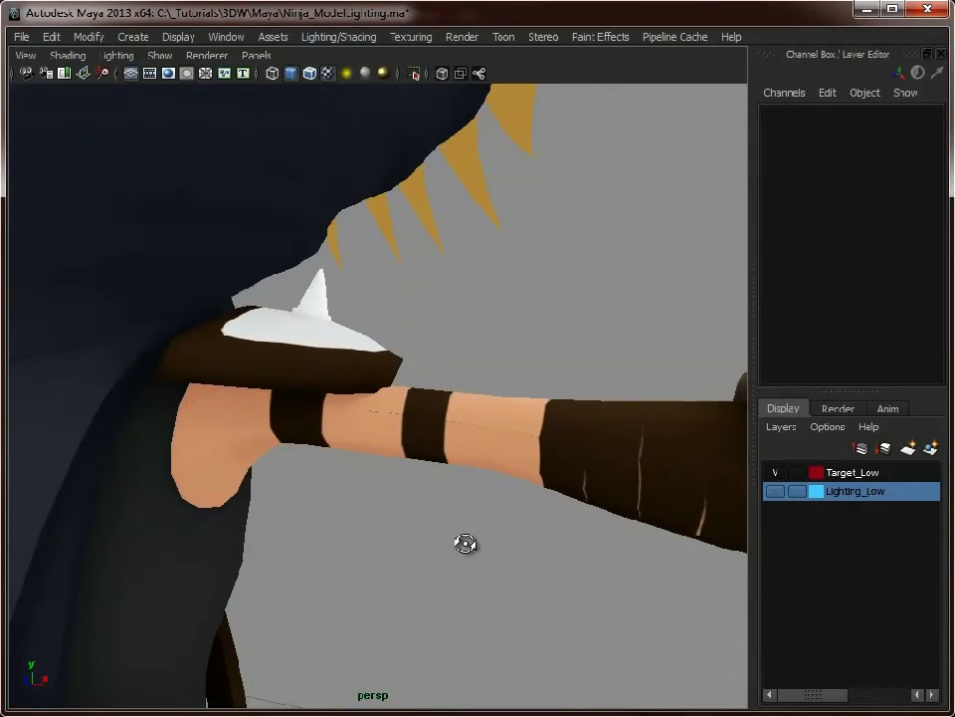
{"action": "right_click_drag", "start_coordinate": [458, 543], "coordinate": [430, 474], "text": "alt"}
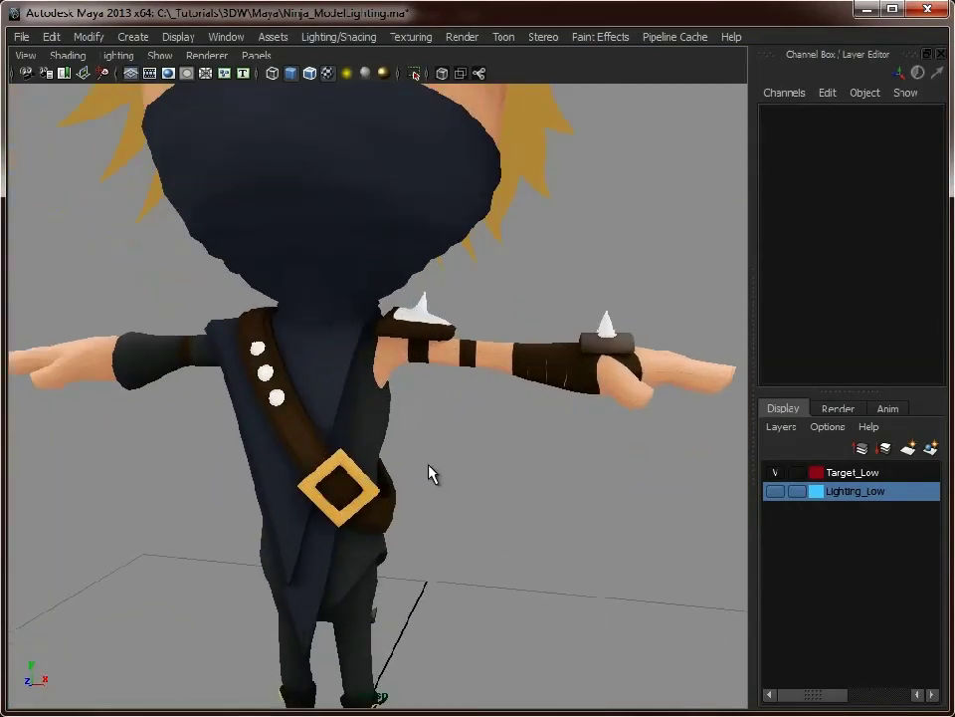
{"action": "left_click_drag", "start_coordinate": [570, 378], "coordinate": [519, 466], "text": "alt"}
{"action": "right_click_drag", "start_coordinate": [520, 467], "coordinate": [355, 420], "text": "alt"}
{"action": "left_click_drag", "start_coordinate": [437, 535], "coordinate": [417, 537], "text": "alt"}
{"action": "right_click_drag", "start_coordinate": [417, 536], "coordinate": [900, 534], "text": "alt"}
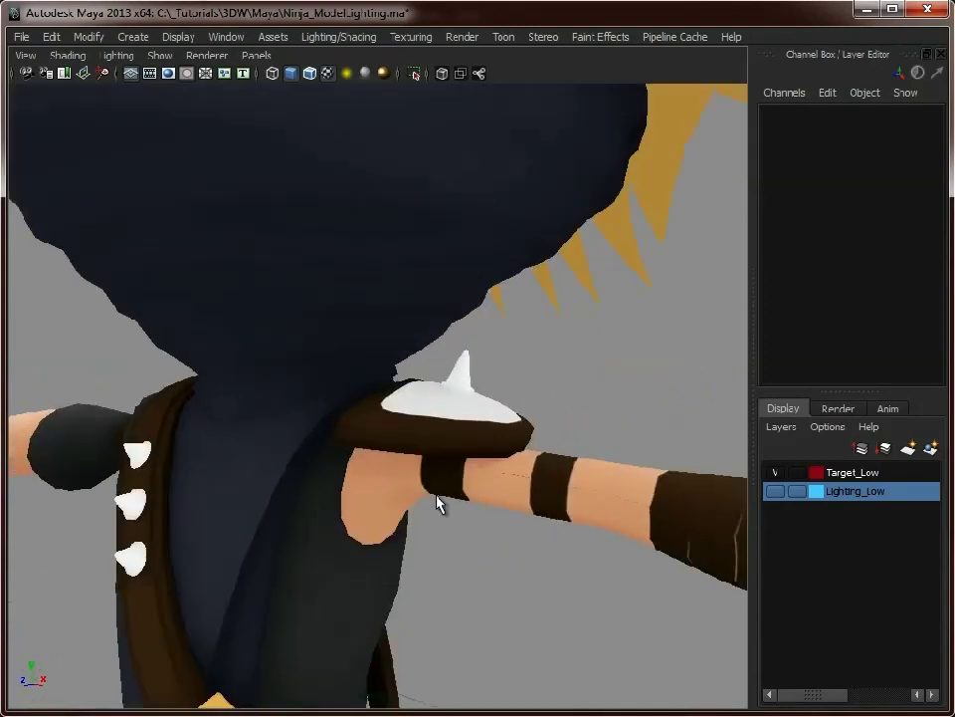
{"action": "left_click_drag", "start_coordinate": [625, 511], "coordinate": [534, 509], "text": "alt"}
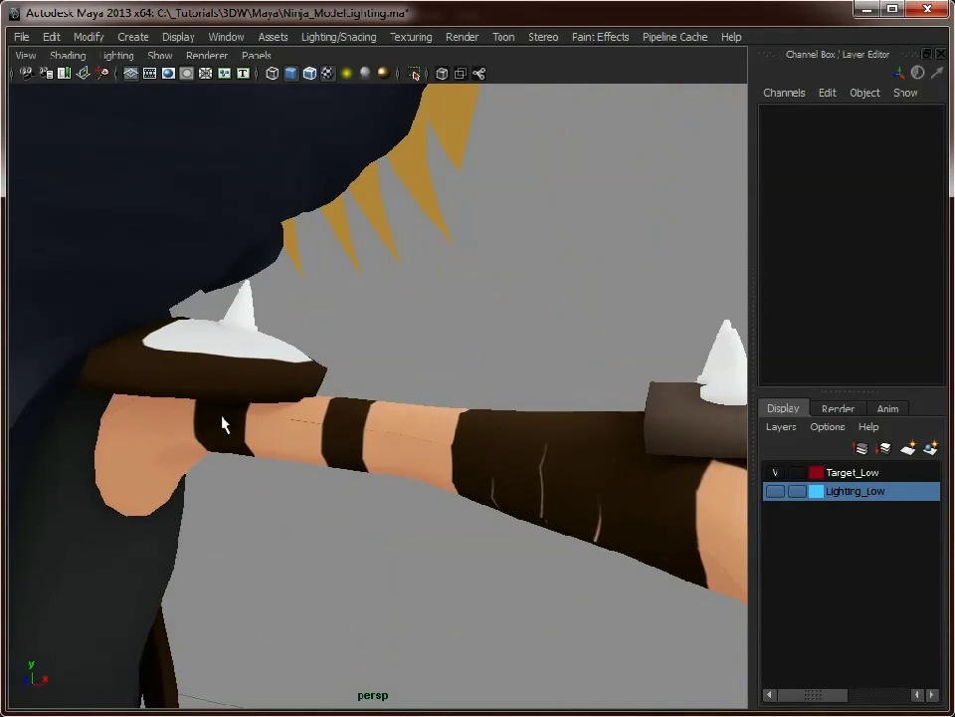
{"action": "left_click_drag", "start_coordinate": [452, 442], "coordinate": [536, 561], "text": "alt"}
{"action": "right_click_drag", "start_coordinate": [536, 561], "coordinate": [309, 442], "text": "alt"}
{"action": "left_click_drag", "start_coordinate": [310, 442], "coordinate": [543, 493], "text": "alt"}
{"action": "middle_click_drag", "start_coordinate": [544, 493], "coordinate": [519, 498], "text": "alt"}
{"action": "right_click_drag", "start_coordinate": [519, 497], "coordinate": [483, 506], "text": "alt"}
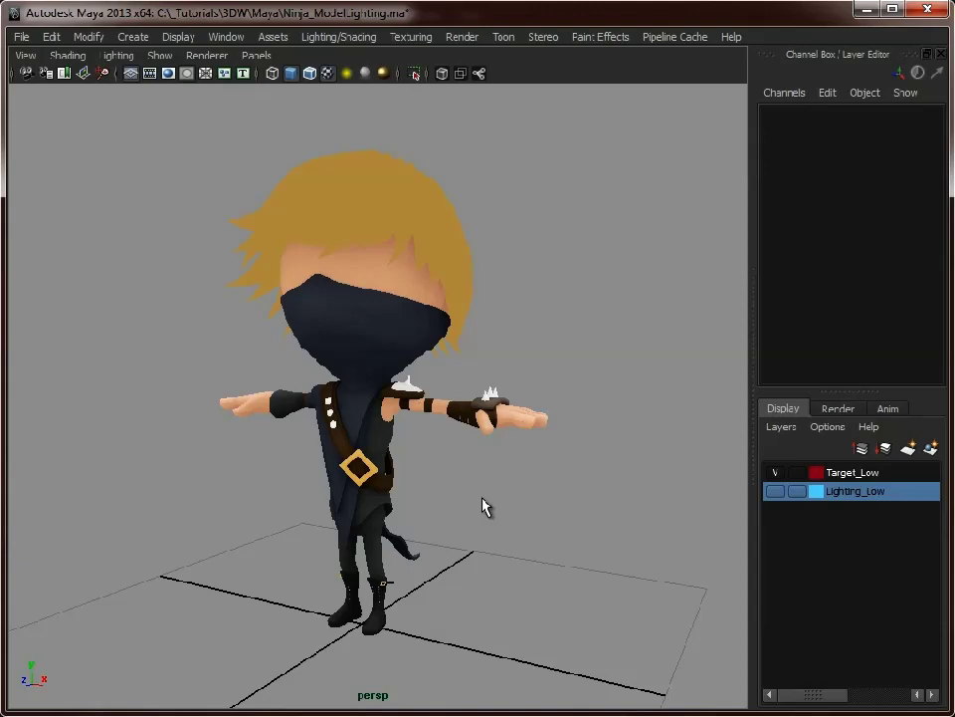
{"action": "left_click_drag", "start_coordinate": [403, 370], "coordinate": [448, 363], "text": "alt"}
{"action": "right_click_drag", "start_coordinate": [448, 362], "coordinate": [495, 367], "text": "alt"}
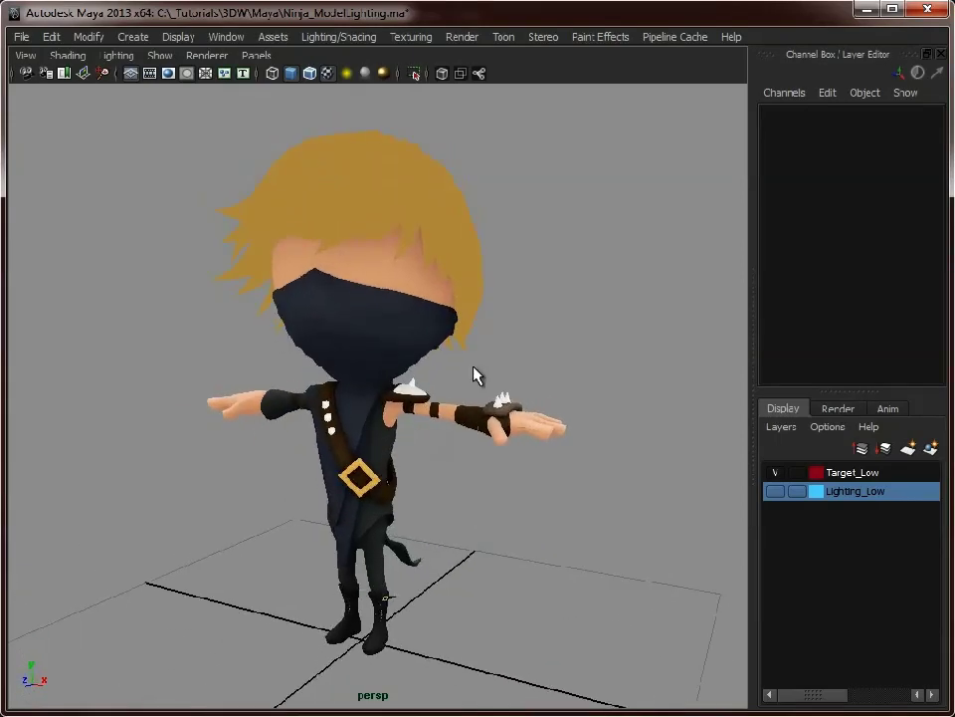